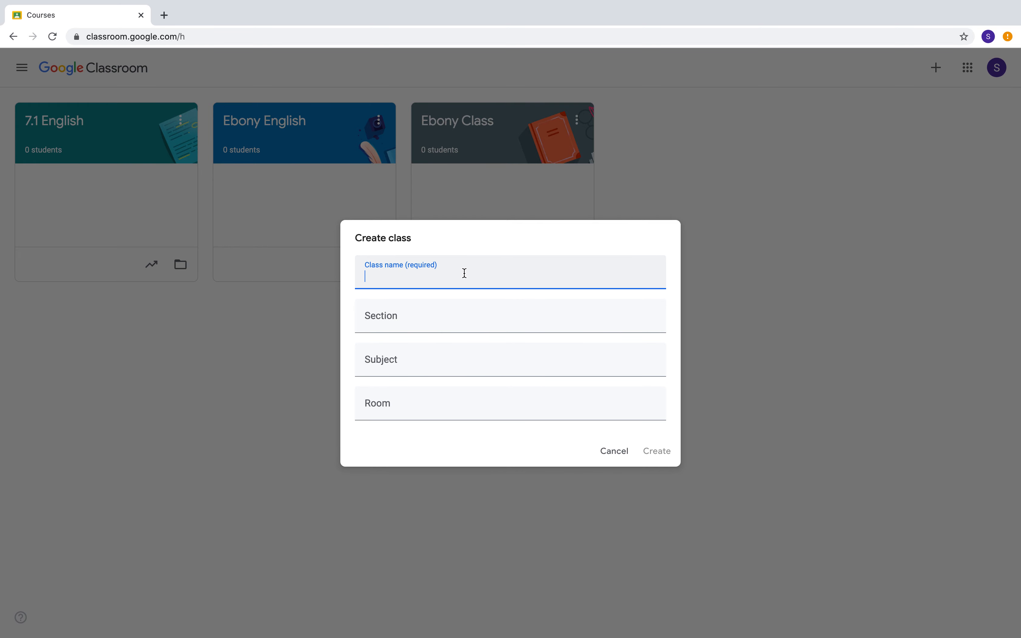
Create a class named 7.2 English followed by the teacher's name, with the subject English and no section or room.
{"action": "type", "text": "7.2 English - Mr Pearce"}
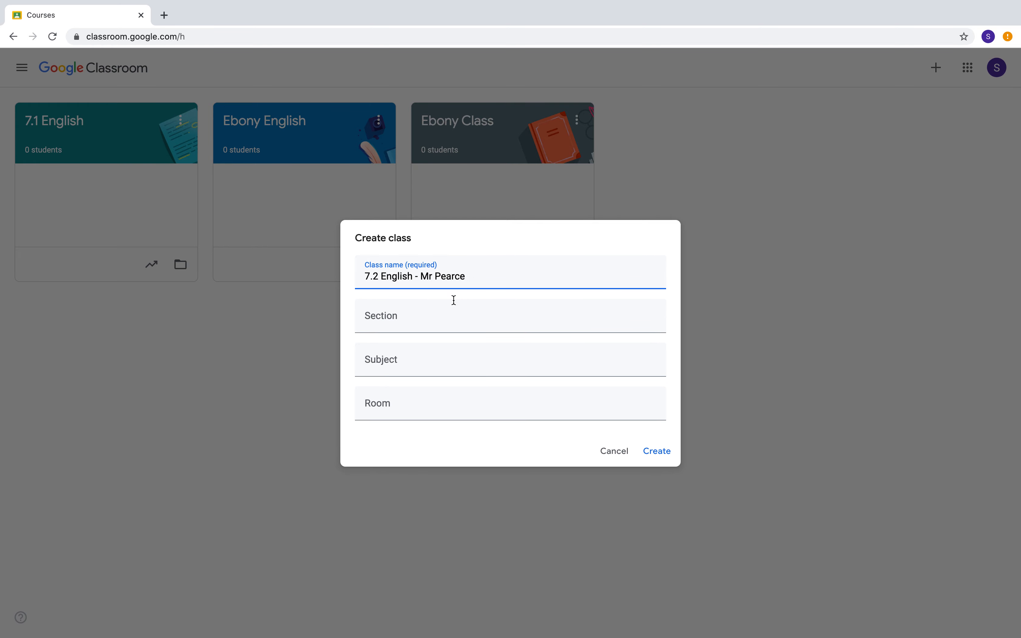
{"action": "left_click", "coordinate": [420, 324]}
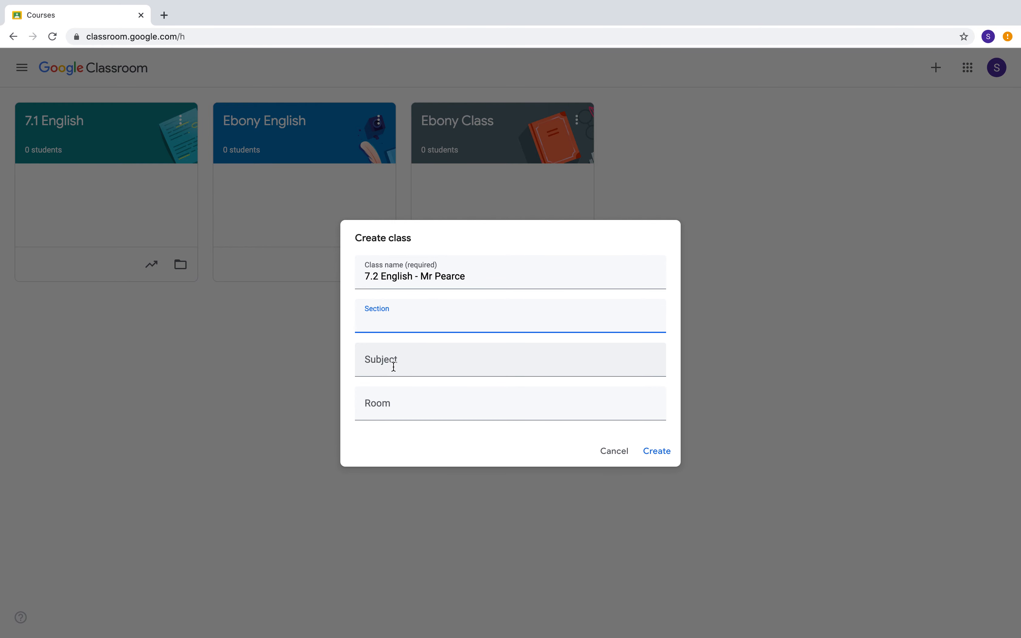
{"action": "left_click", "coordinate": [410, 373]}
{"action": "type", "text": "En"}
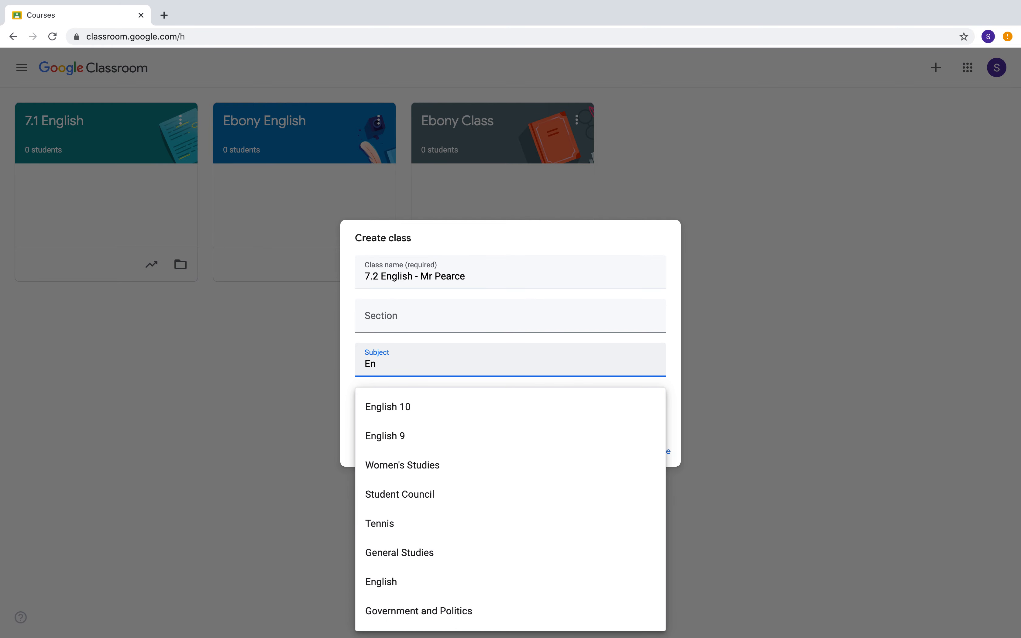
{"action": "type", "text": "glish"}
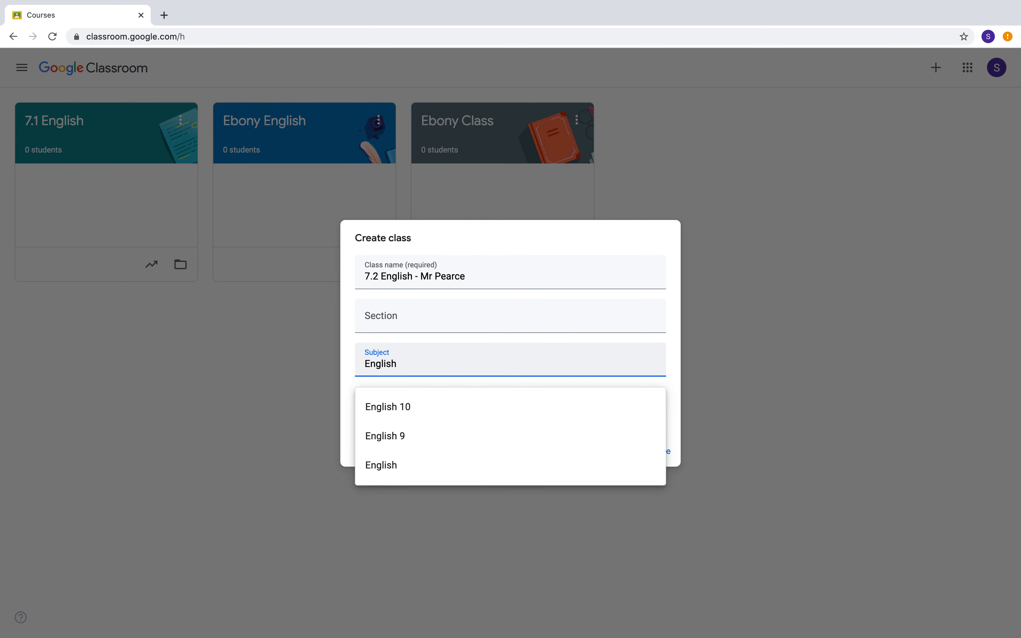
{"action": "left_click", "coordinate": [400, 466]}
{"action": "left_click", "coordinate": [392, 414]}
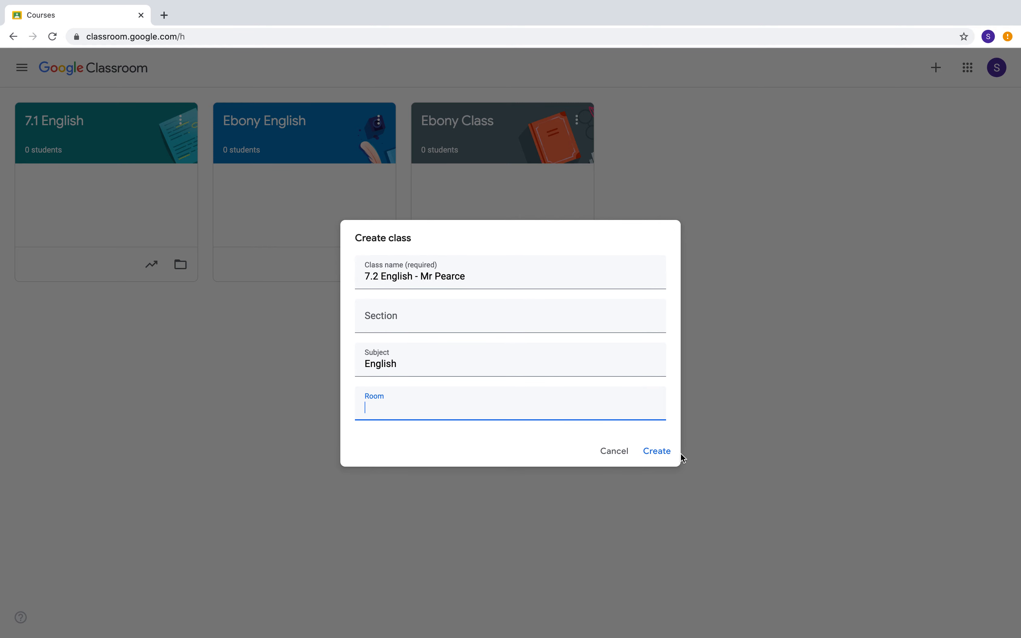
{"action": "left_click", "coordinate": [658, 452]}
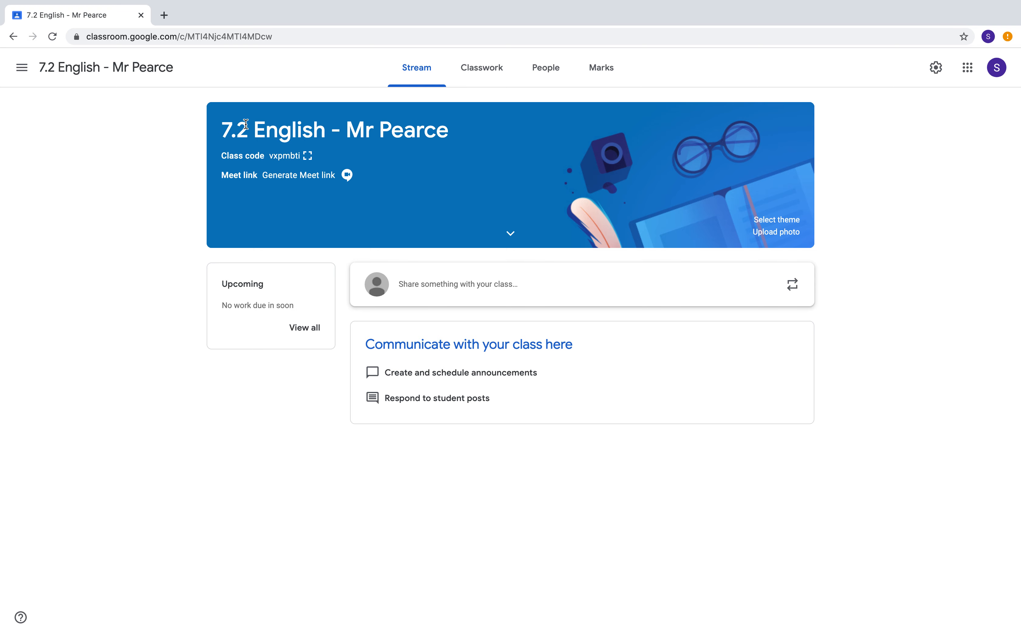
View the enlarged class code, and generate a Meet link for the class and save it as visible to students.
{"action": "left_click", "coordinate": [309, 159]}
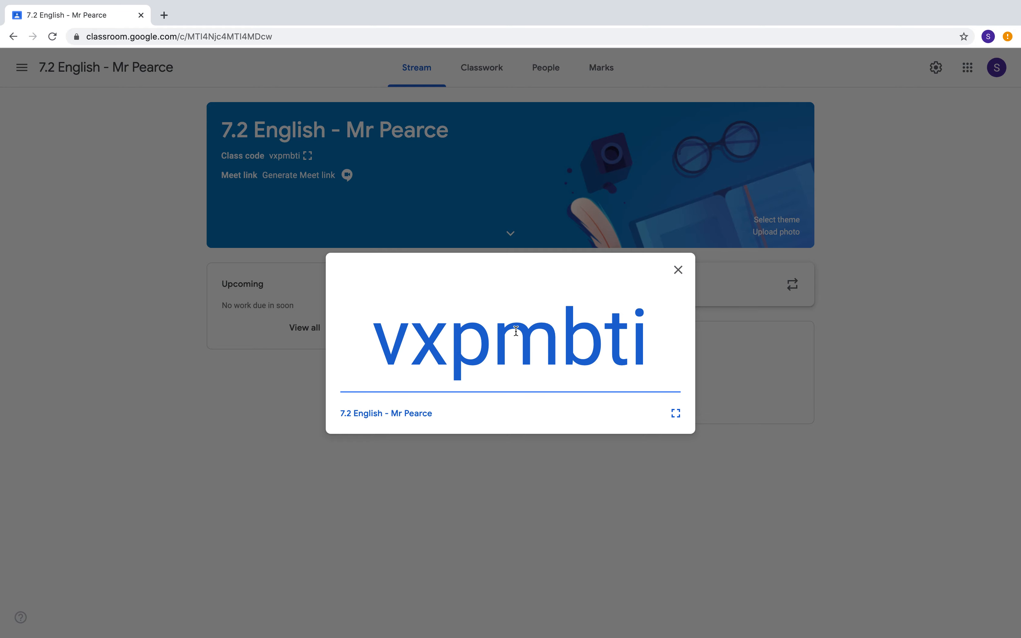
{"action": "left_click", "coordinate": [677, 275]}
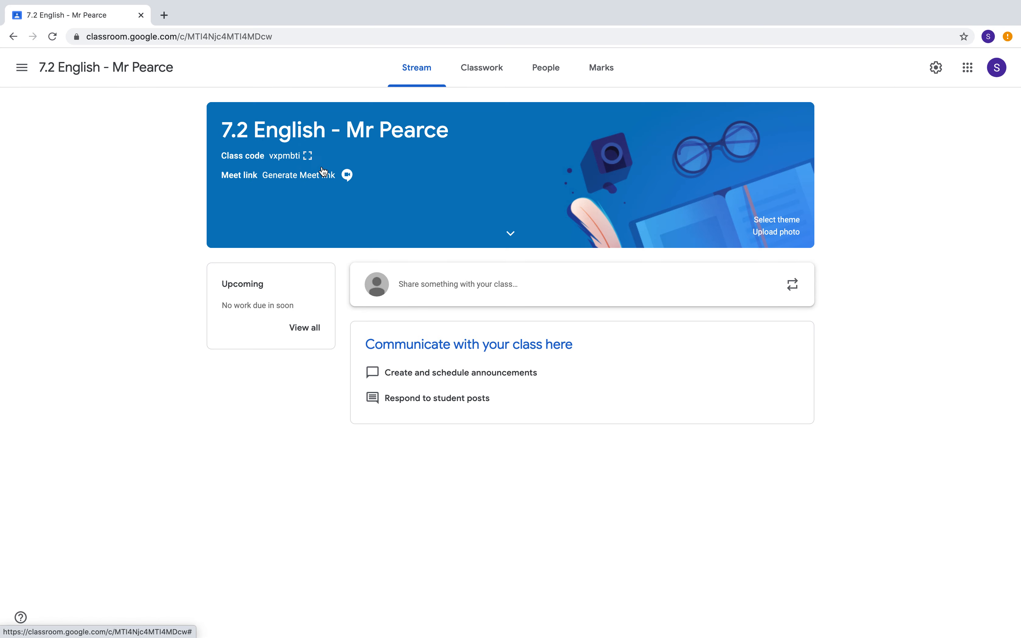
{"action": "left_click", "coordinate": [280, 180]}
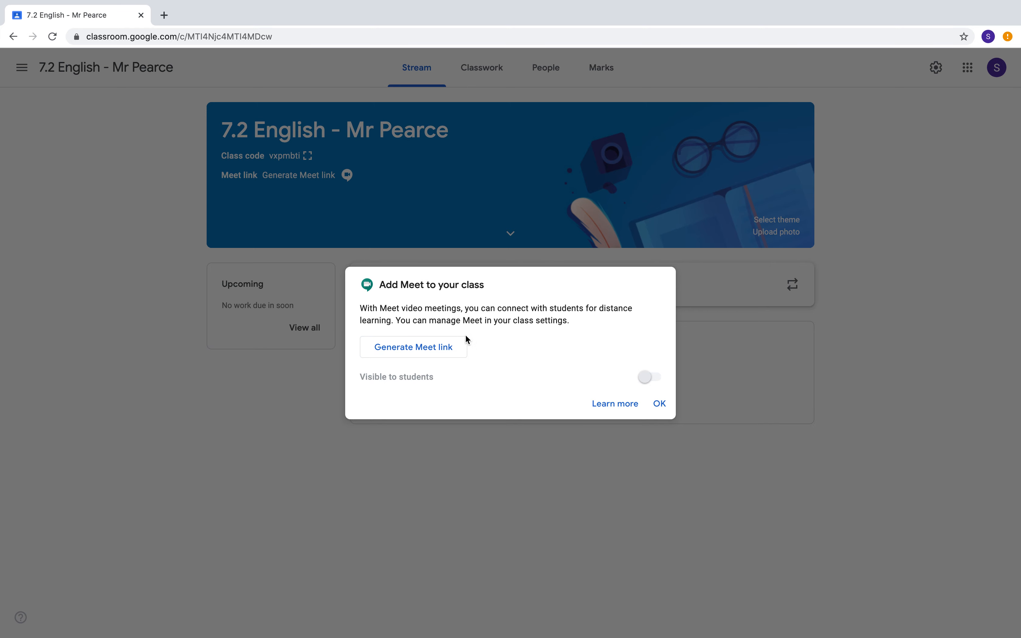
{"action": "left_click", "coordinate": [448, 350]}
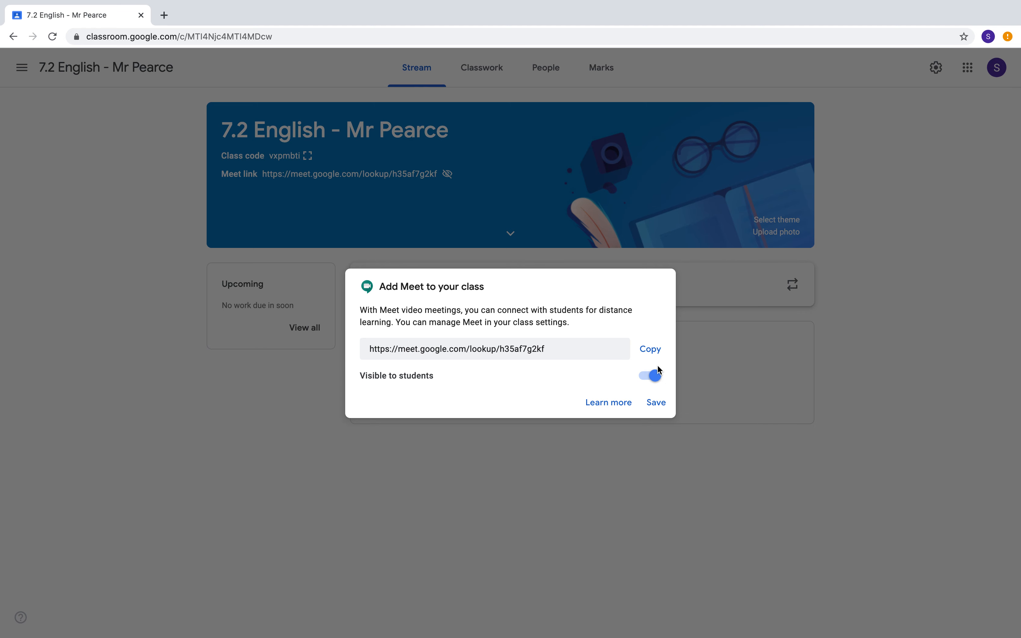
{"action": "left_click", "coordinate": [654, 402]}
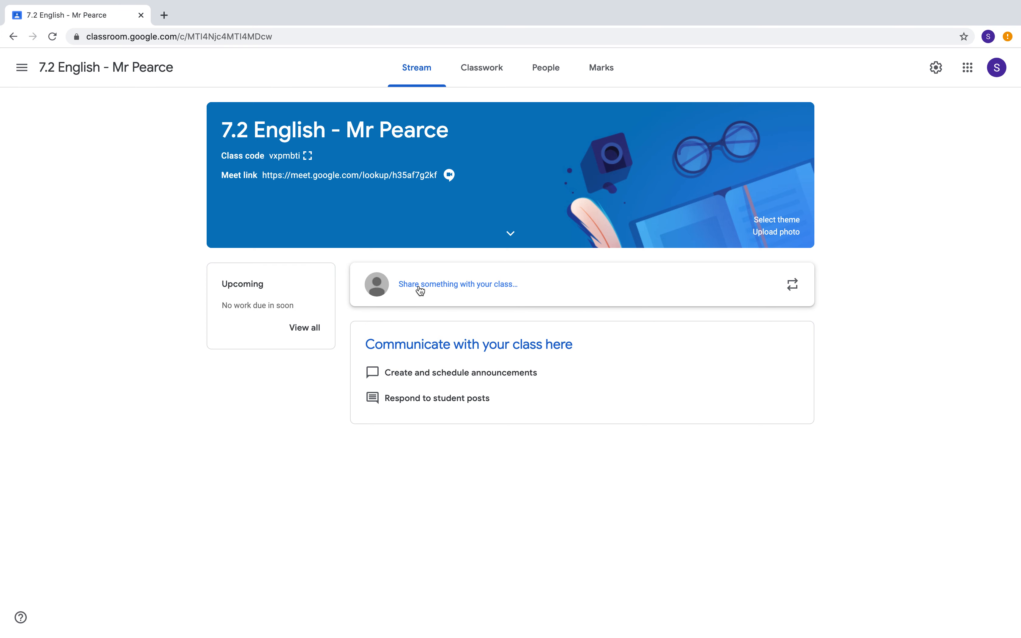
Post to all students the announcement "Dear students, We have a meeting on Thursday at 3pm. Please use the Google Meet link above.".
{"action": "left_click", "coordinate": [452, 285]}
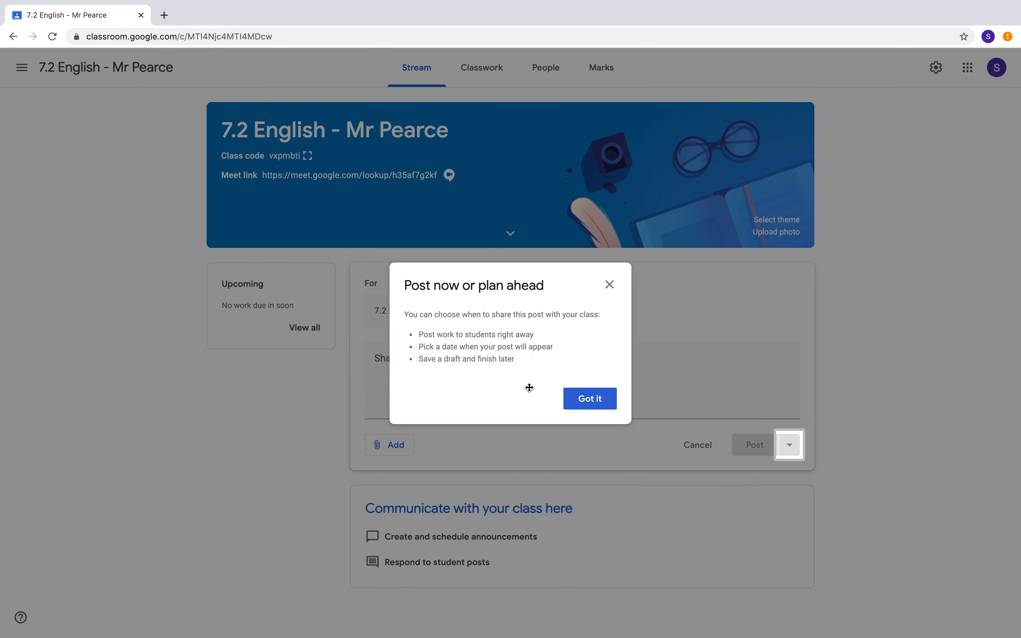
{"action": "left_click", "coordinate": [610, 285]}
{"action": "left_click", "coordinate": [485, 384]}
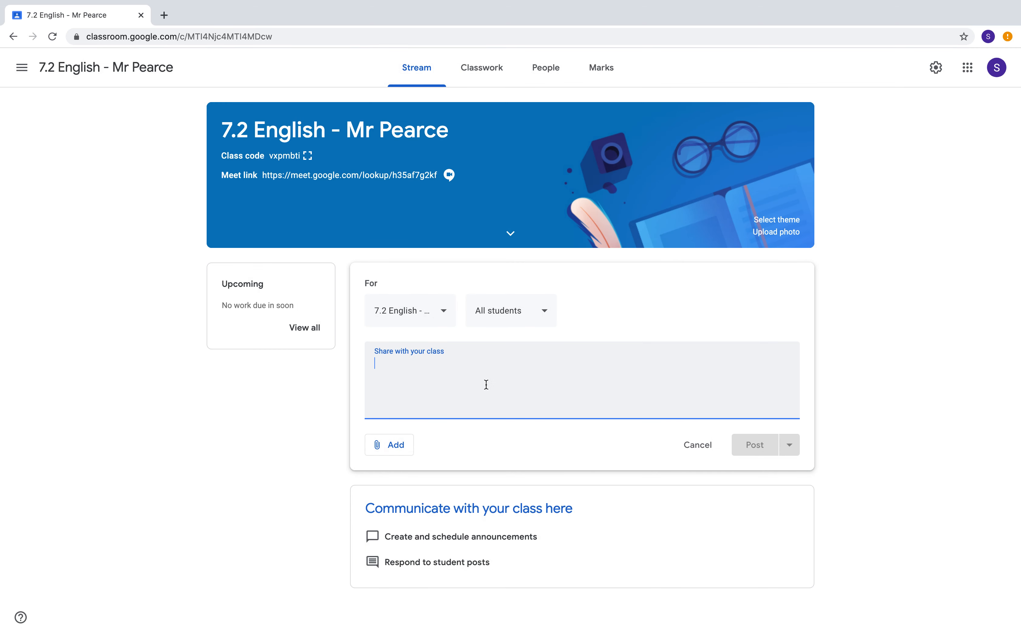
{"action": "type", "text": "Dear students,"}
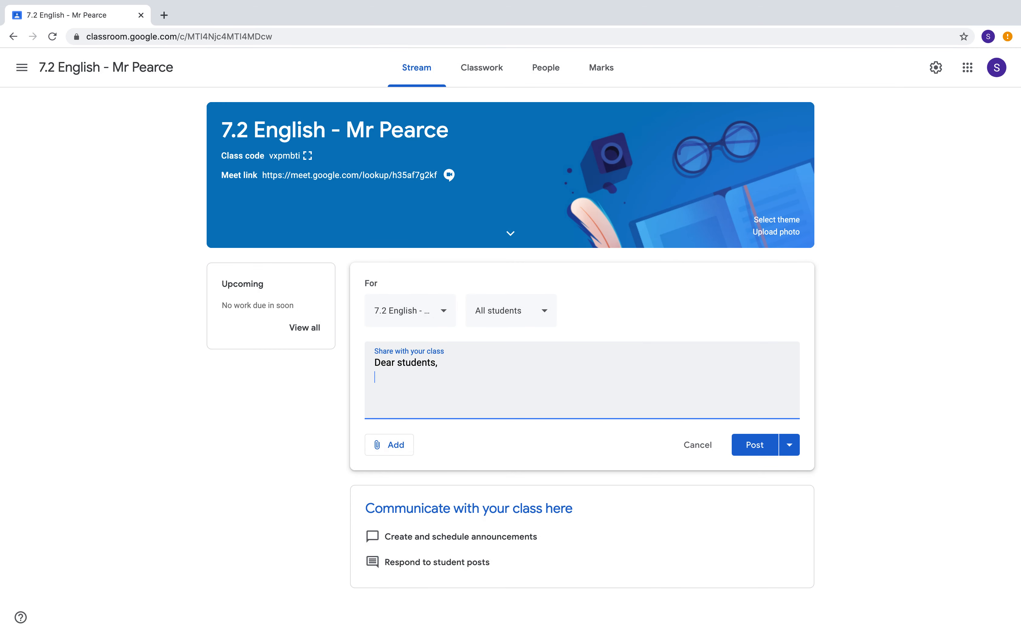
{"action": "type", "text": " We have a meeting on Thursda"}
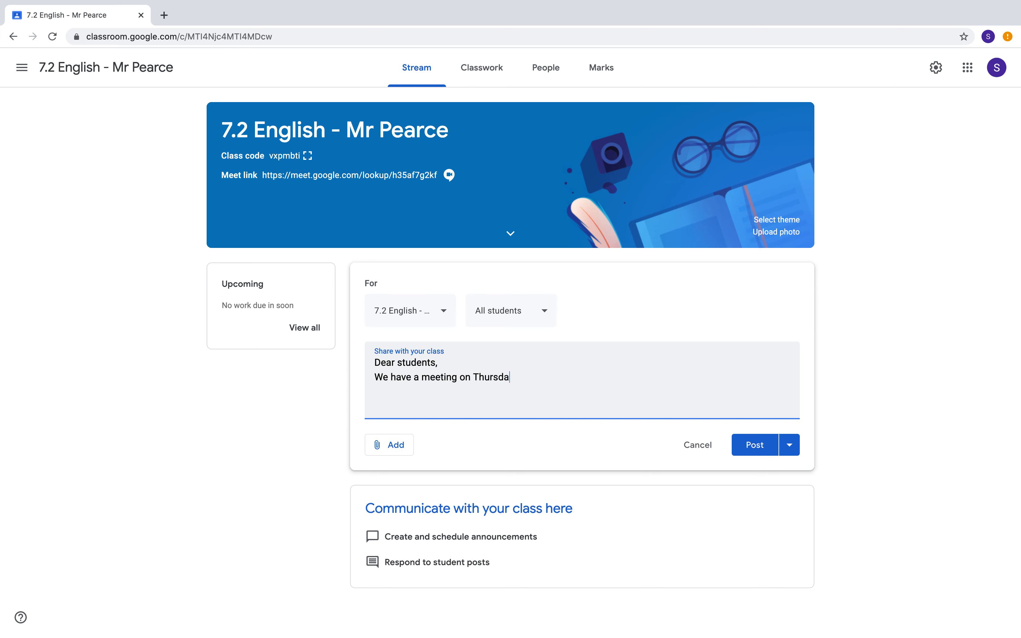
{"action": "type", "text": "y at 3pm. Please use the Google Meet"}
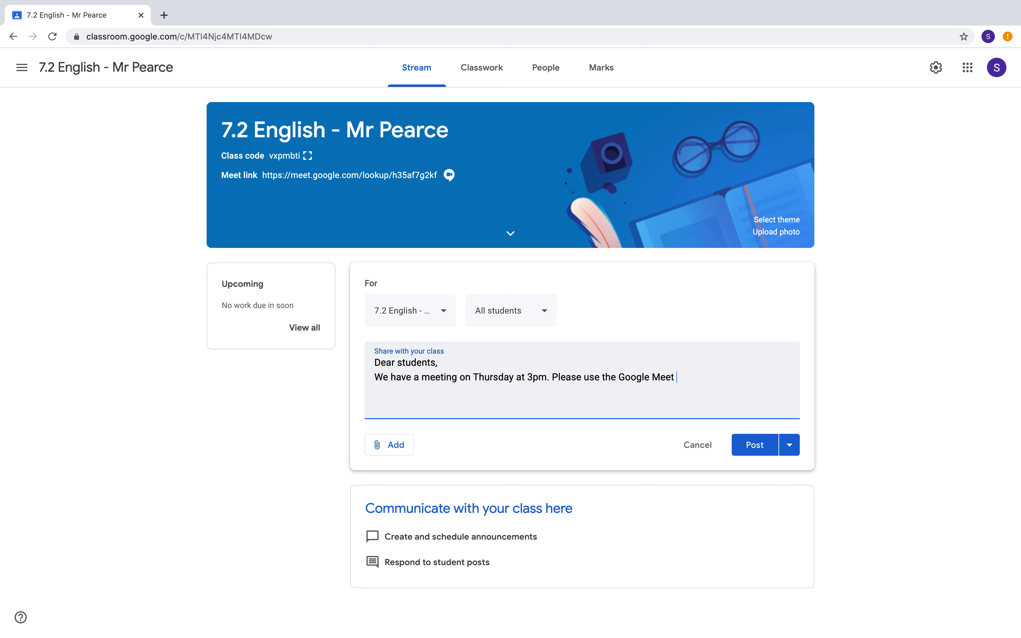
{"action": "type", "text": " link above."}
{"action": "left_click", "coordinate": [524, 319]}
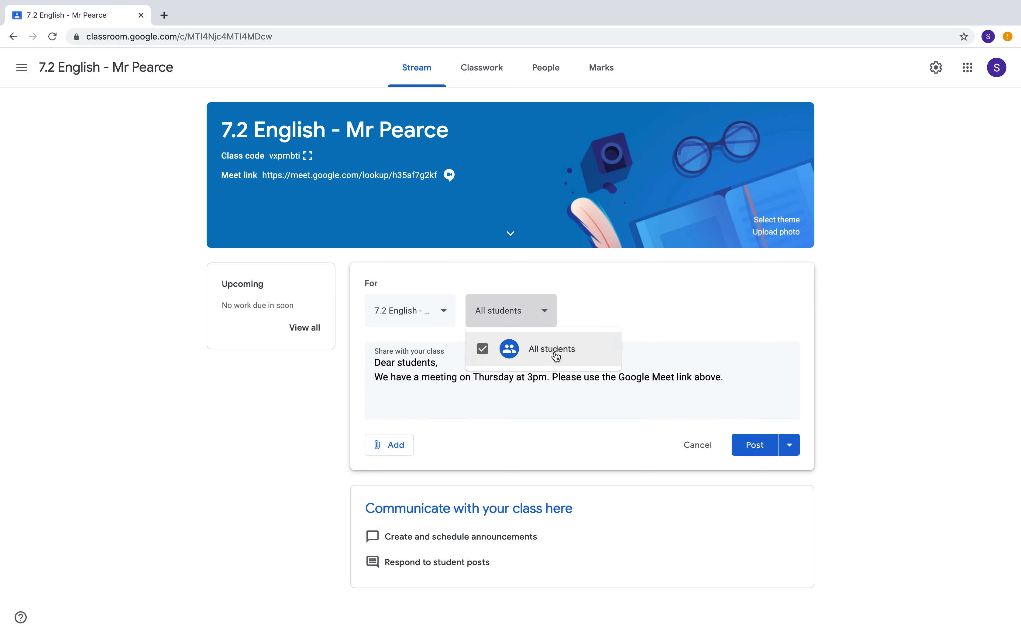
{"action": "left_click", "coordinate": [536, 319]}
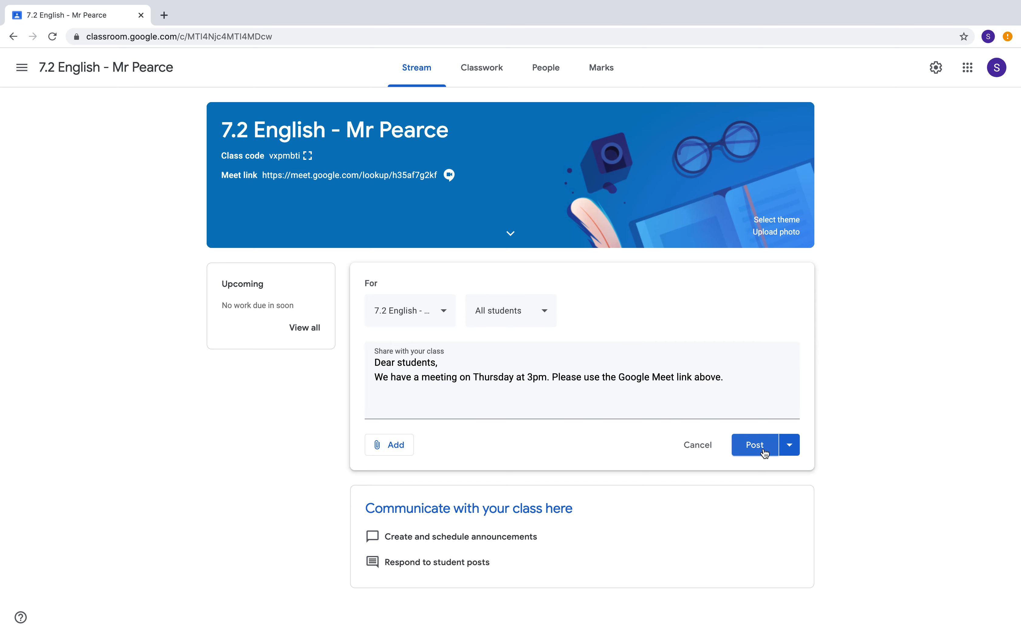
{"action": "left_click", "coordinate": [755, 446]}
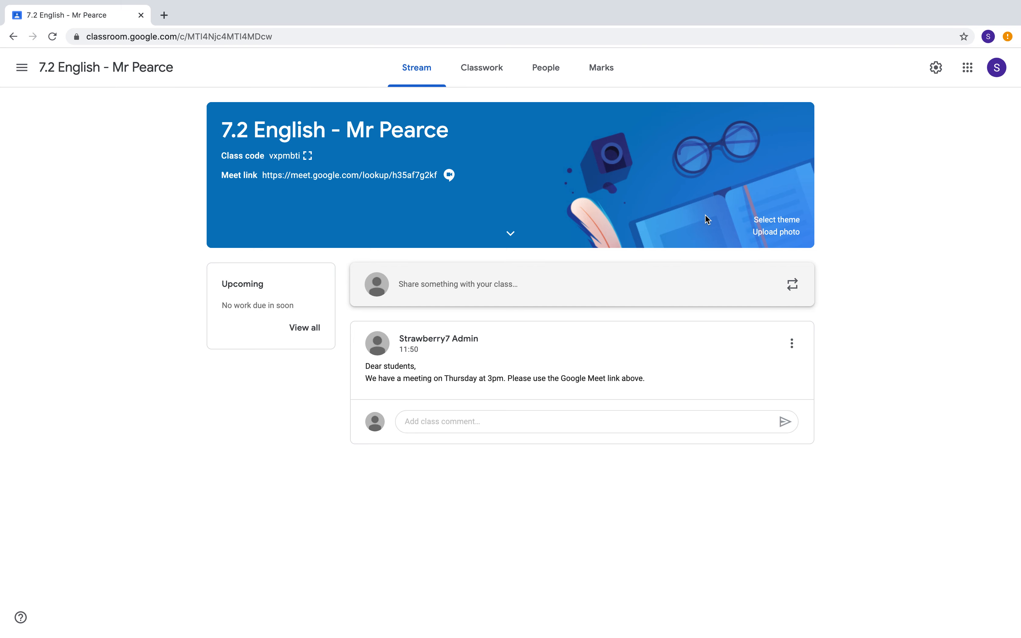
Set the class theme to the teal English & History image with a written page, pen and open notebook.
{"action": "left_click", "coordinate": [767, 226]}
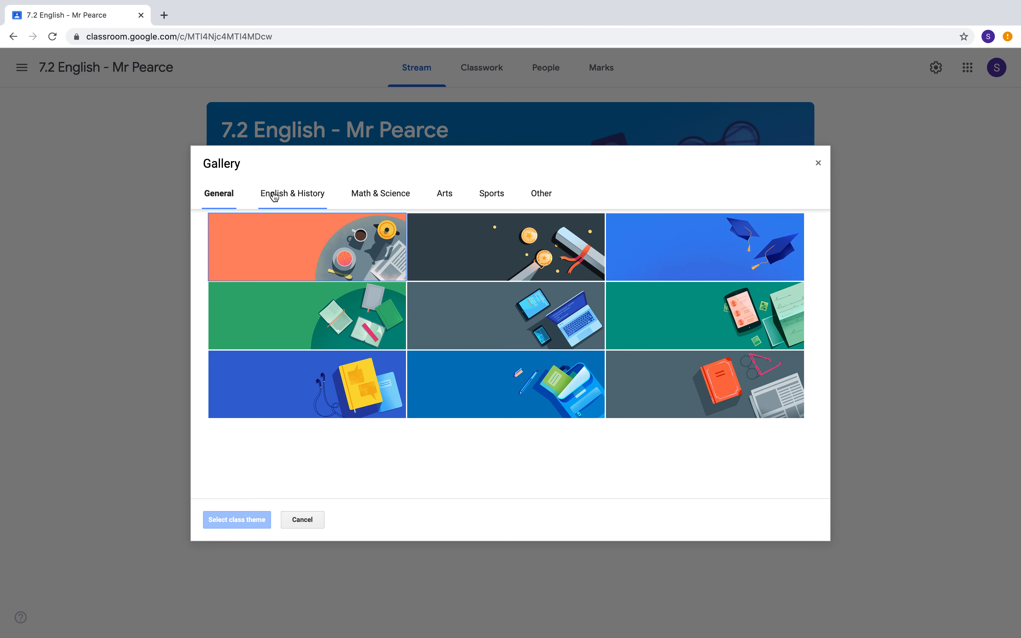
{"action": "left_click", "coordinate": [316, 198]}
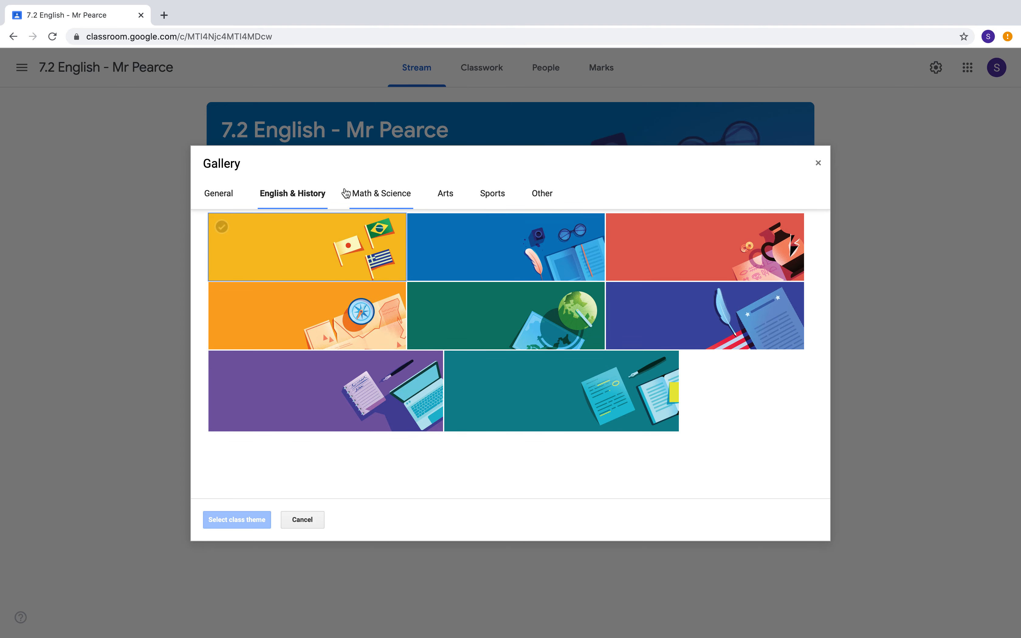
{"action": "left_click", "coordinate": [531, 387]}
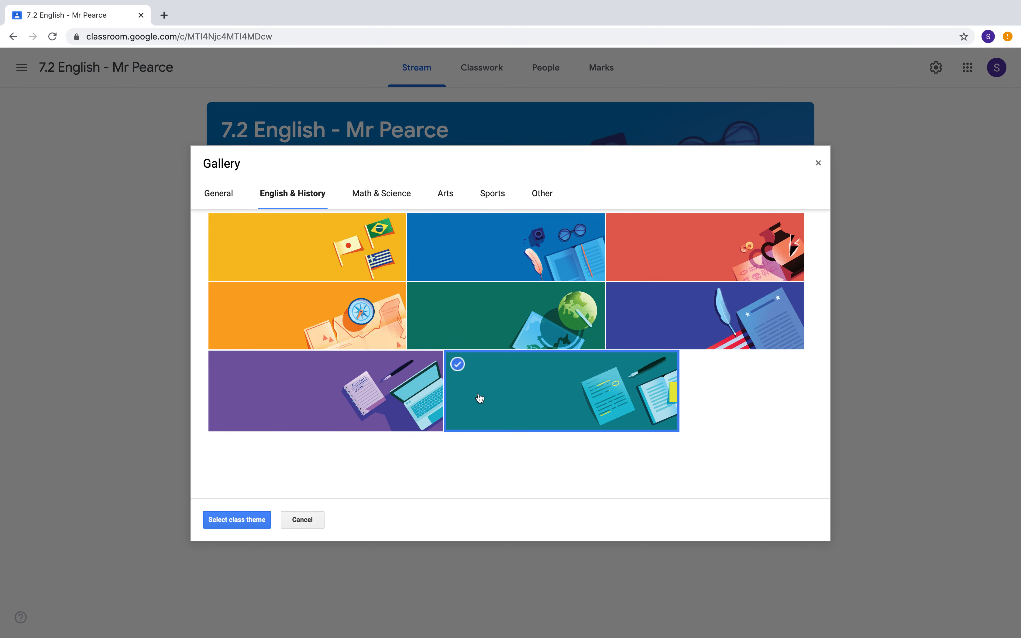
{"action": "left_click", "coordinate": [250, 519]}
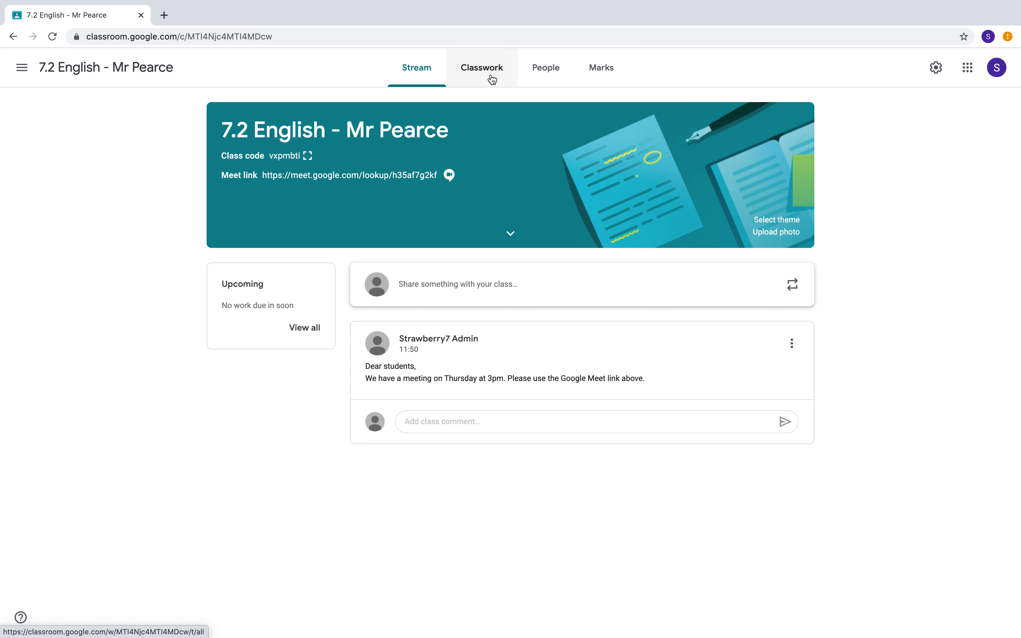
Invite two additional teachers to the class, finding each by first name among the school's accounts.
{"action": "left_click", "coordinate": [551, 74]}
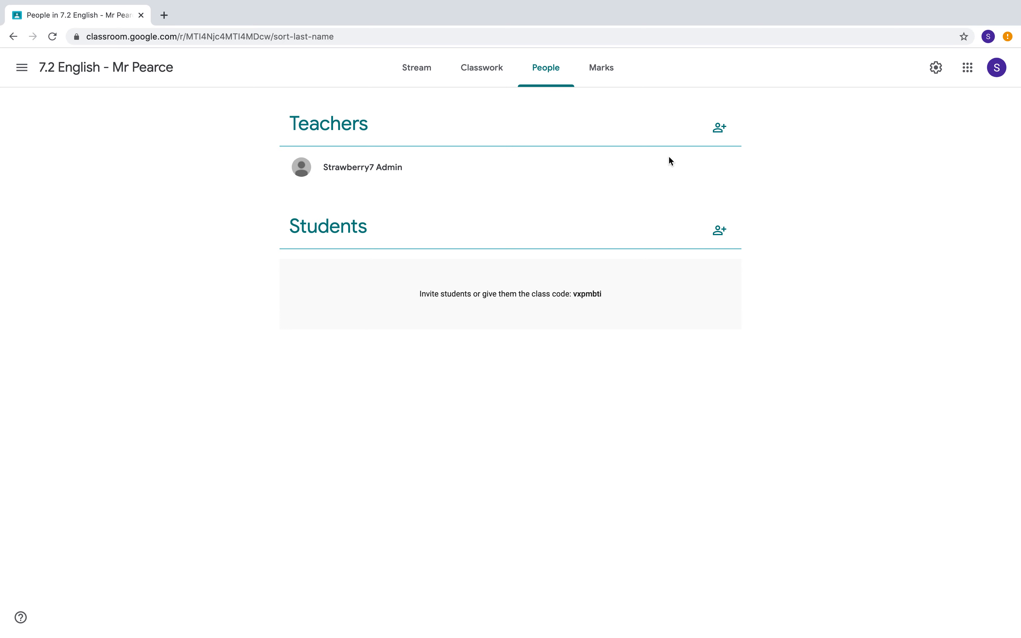
{"action": "left_click_drag", "start_coordinate": [324, 167], "coordinate": [403, 167]}
{"action": "left_click", "coordinate": [339, 172]}
{"action": "left_click", "coordinate": [719, 127]}
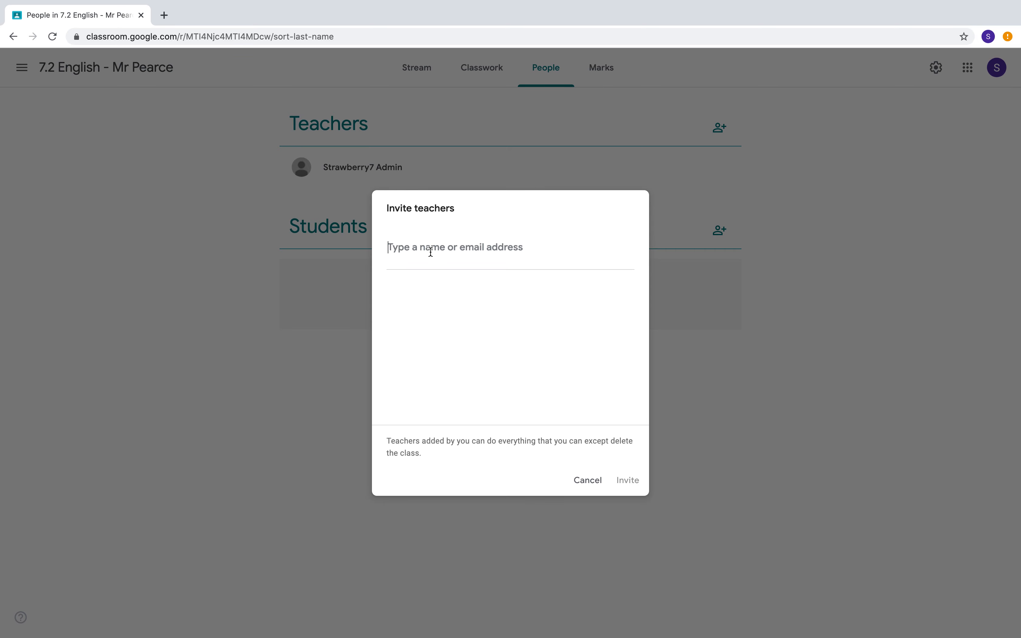
{"action": "type", "text": "john"}
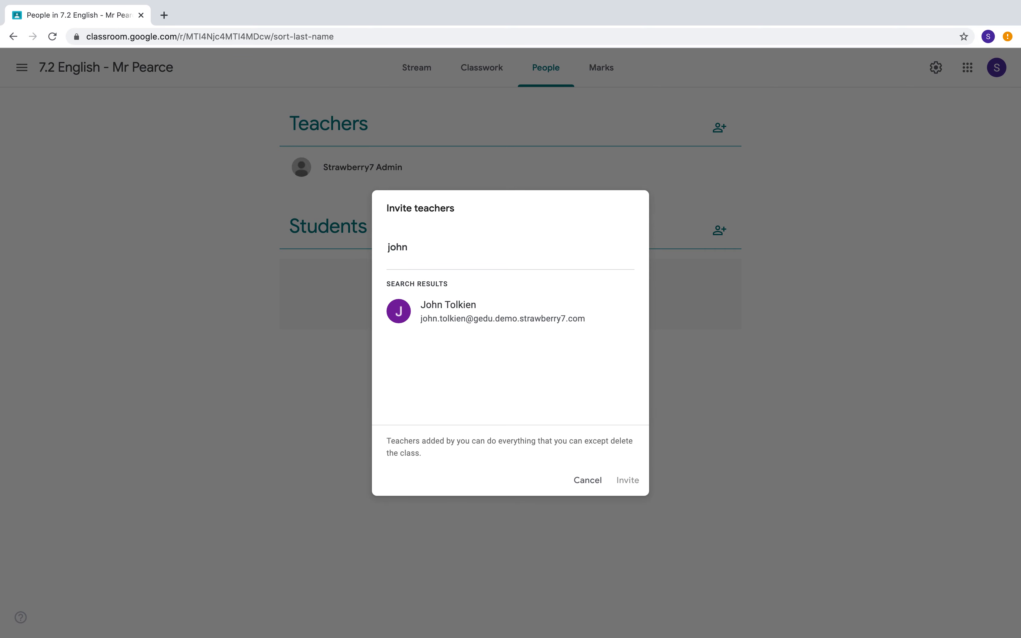
{"action": "left_click", "coordinate": [449, 306]}
{"action": "type", "text": "m"}
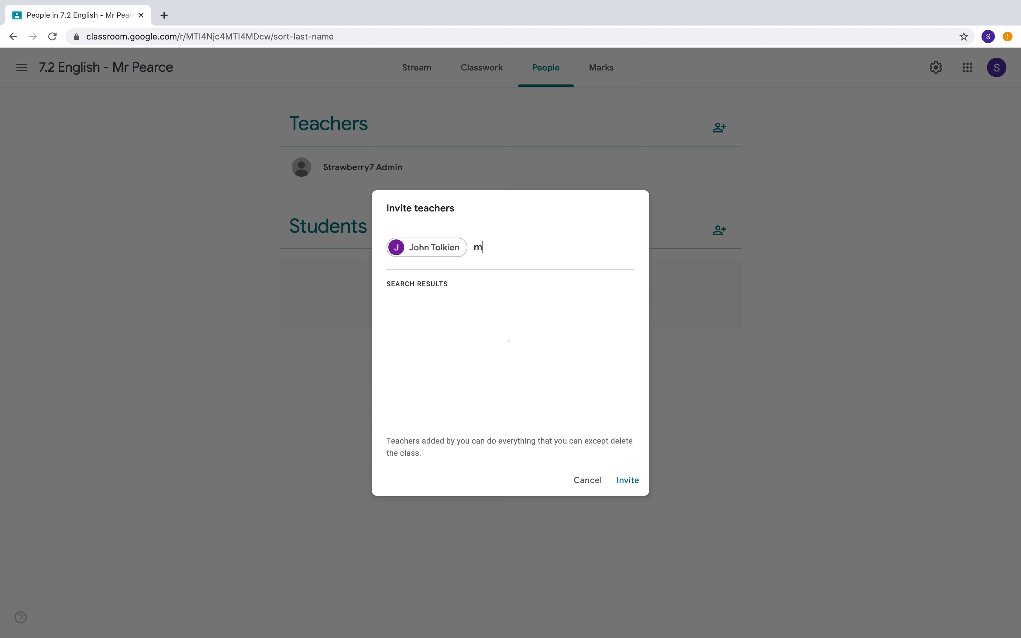
{"action": "type", "text": "arg"}
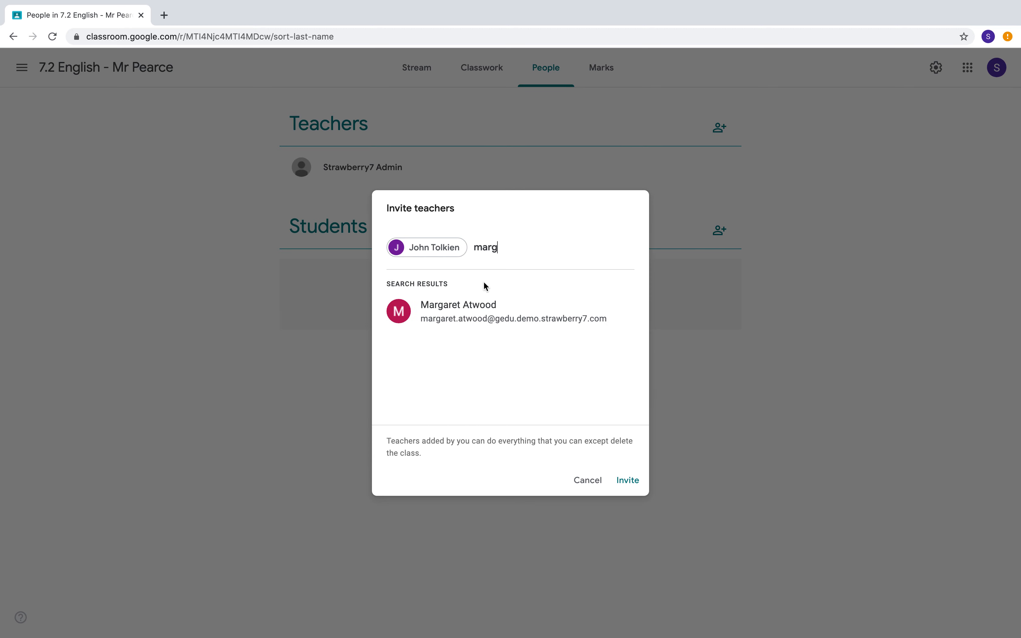
{"action": "left_click", "coordinate": [471, 315]}
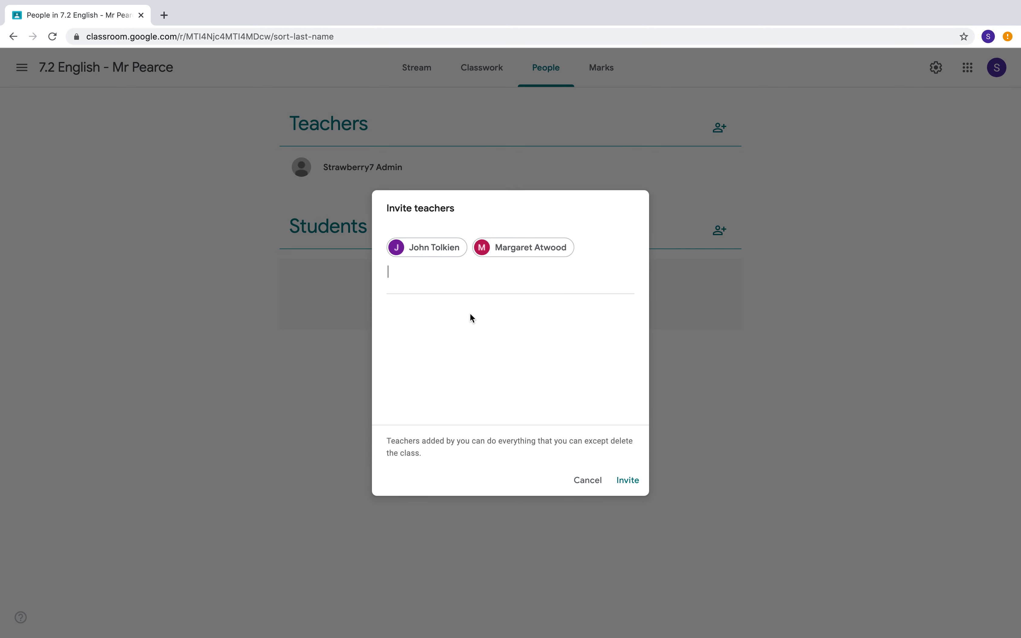
{"action": "left_click", "coordinate": [630, 481]}
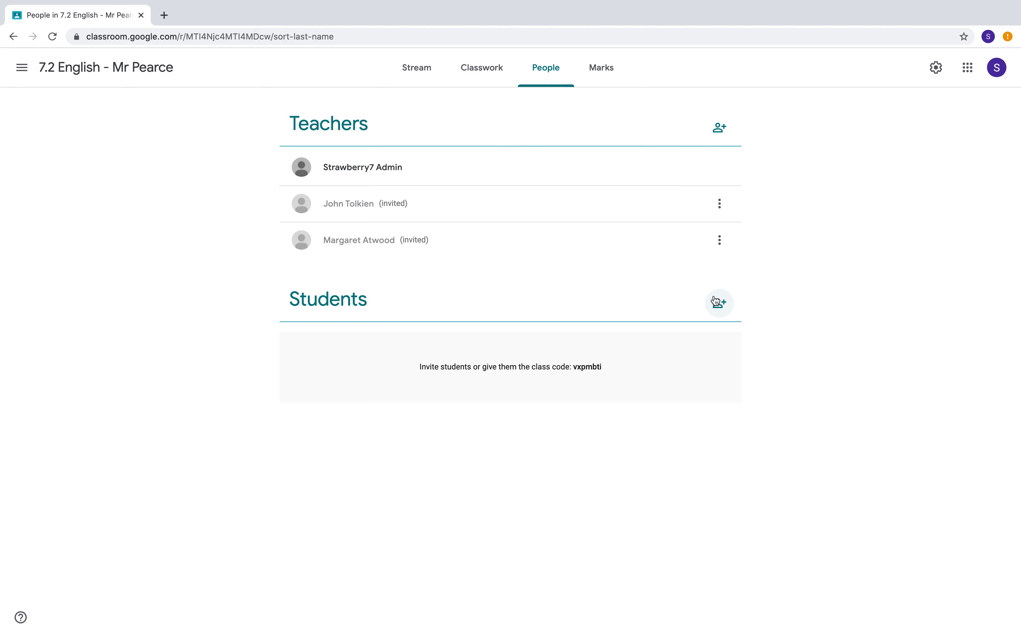
{"action": "left_click", "coordinate": [730, 311]}
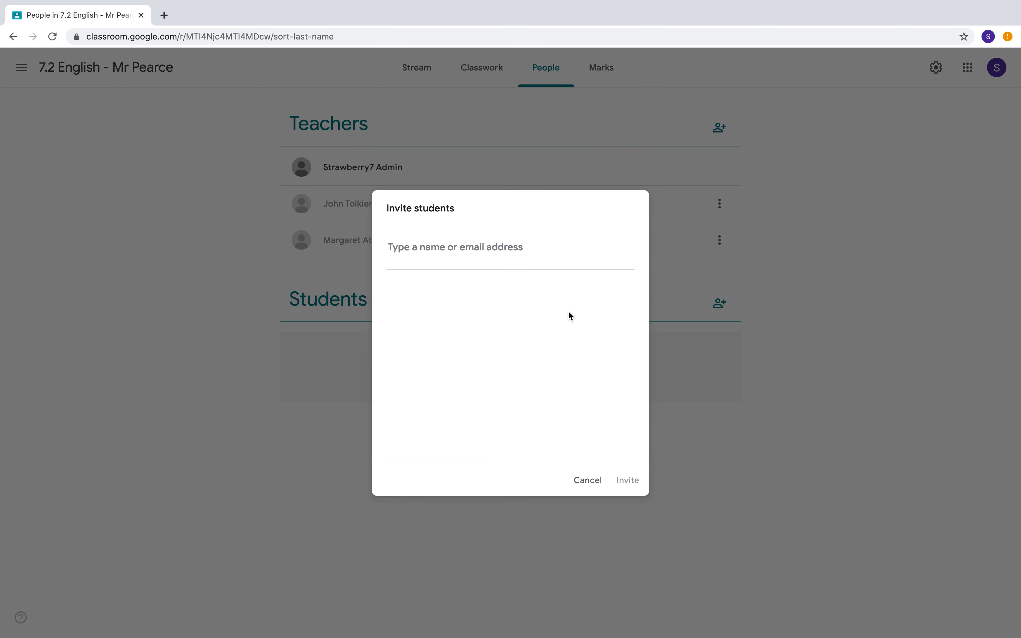
{"action": "type", "text": "m"}
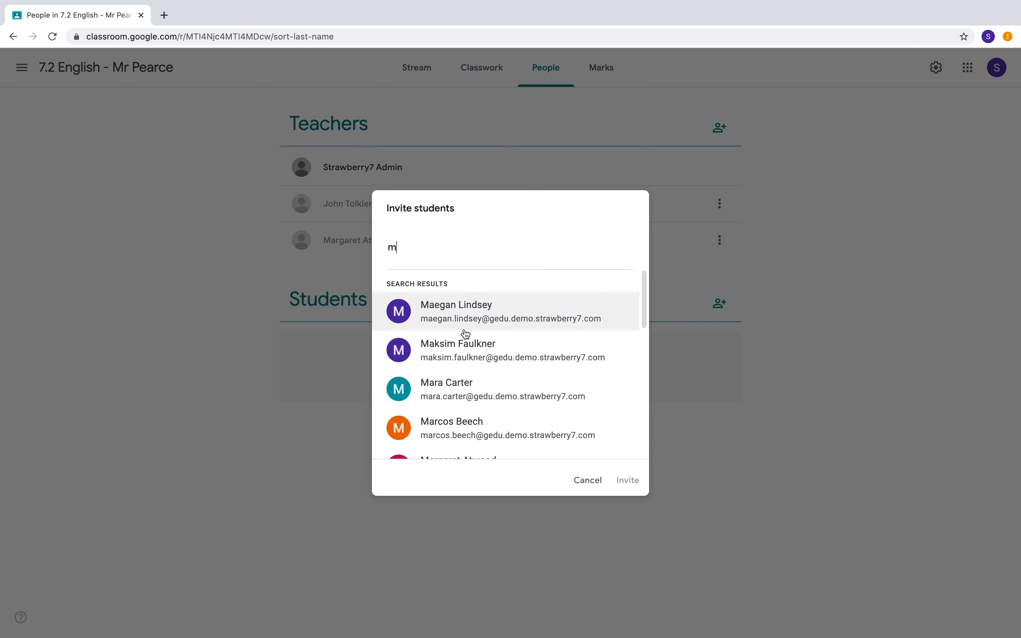
{"action": "scroll", "coordinate": [467, 342], "scroll_direction": "down", "scroll_amount": 1}
{"action": "scroll", "coordinate": [464, 336], "scroll_direction": "up", "scroll_amount": 1}
{"action": "left_click", "coordinate": [456, 305]}
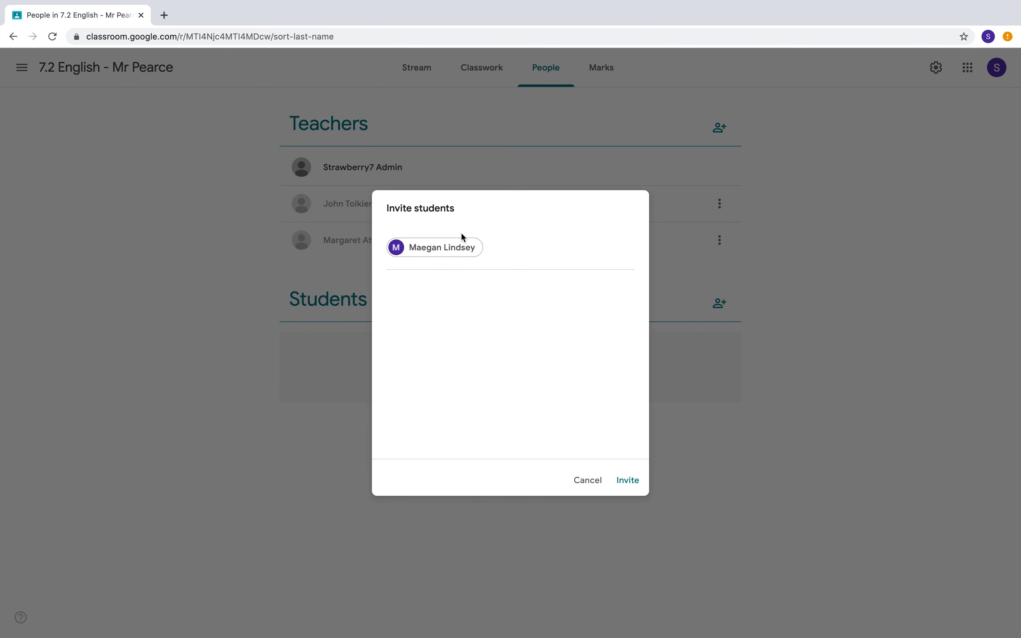
{"action": "left_click", "coordinate": [595, 481]}
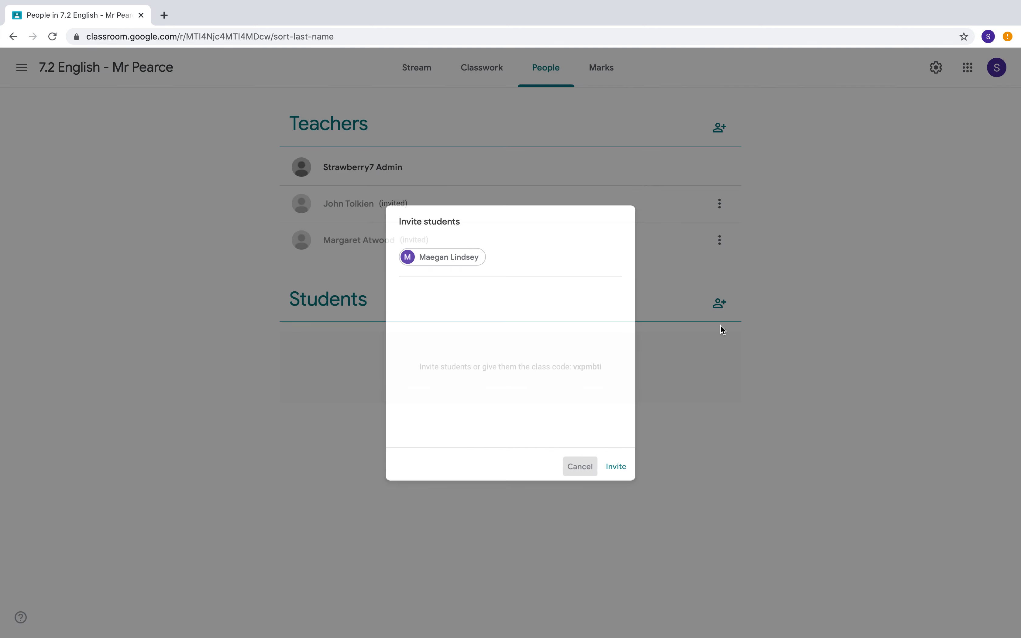
Invite the Year 7 group to the class as students.
{"action": "left_click", "coordinate": [720, 304]}
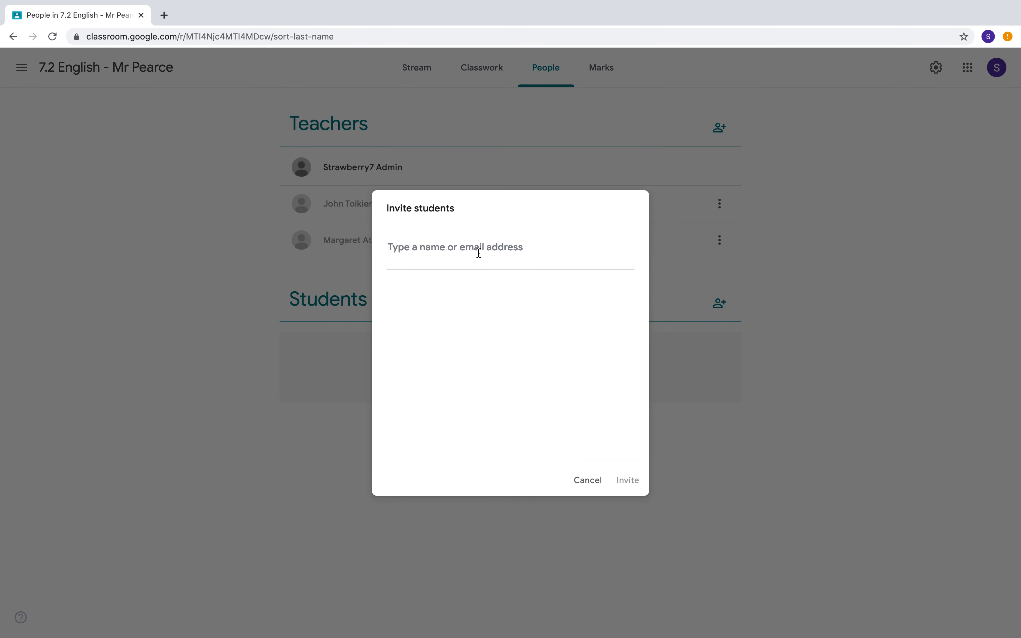
{"action": "type", "text": "year"}
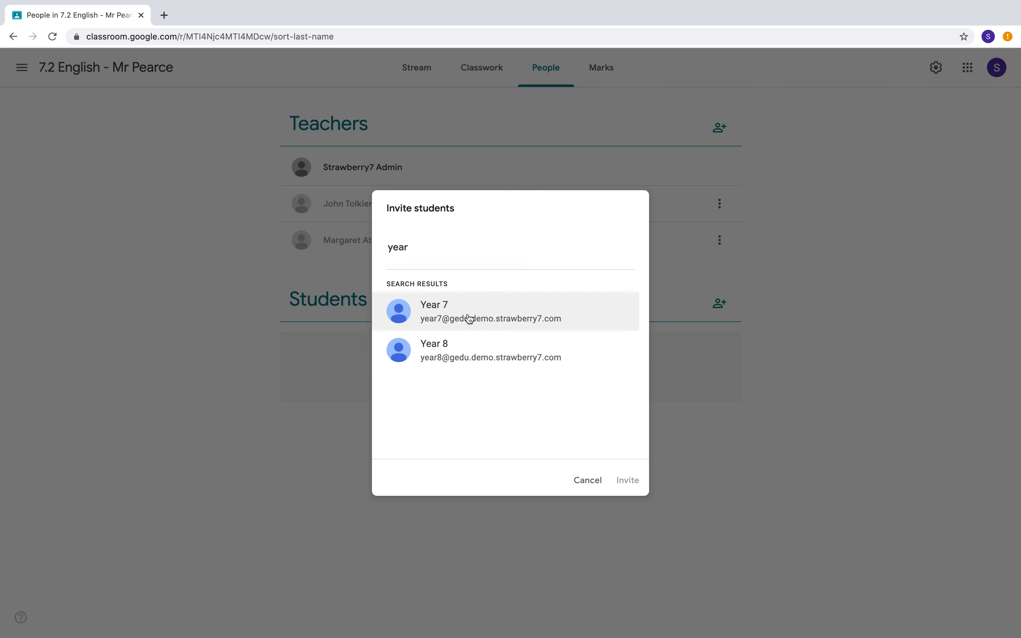
{"action": "left_click", "coordinate": [448, 316]}
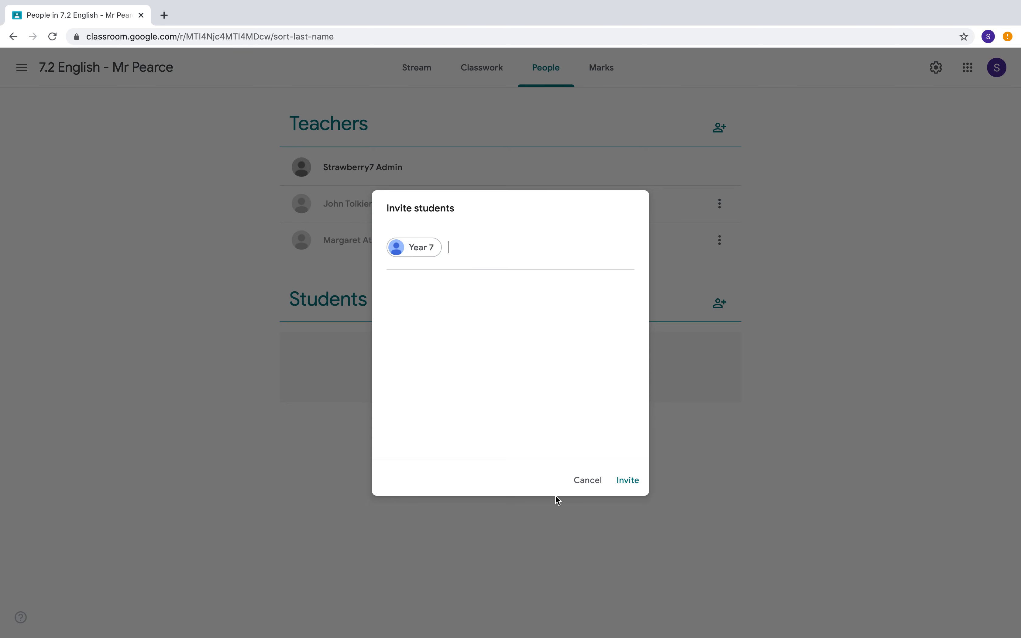
{"action": "left_click", "coordinate": [627, 481]}
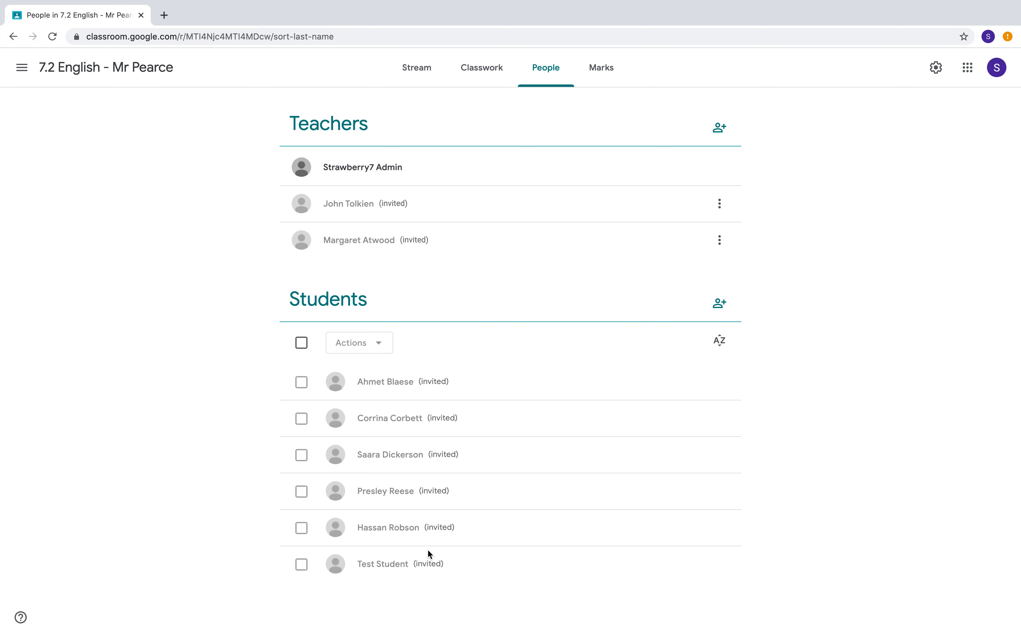
Look through the options for an invited teacher and the bulk actions for the first three invited students.
{"action": "double_click", "coordinate": [425, 379]}
{"action": "left_click", "coordinate": [450, 385]}
{"action": "left_click", "coordinate": [719, 204]}
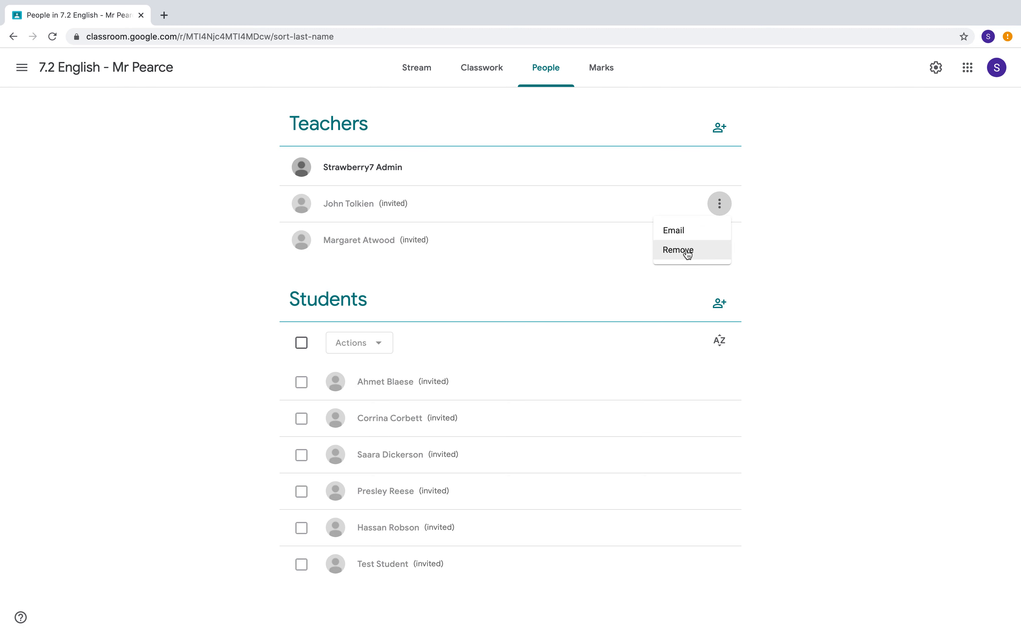
{"action": "left_click", "coordinate": [785, 306]}
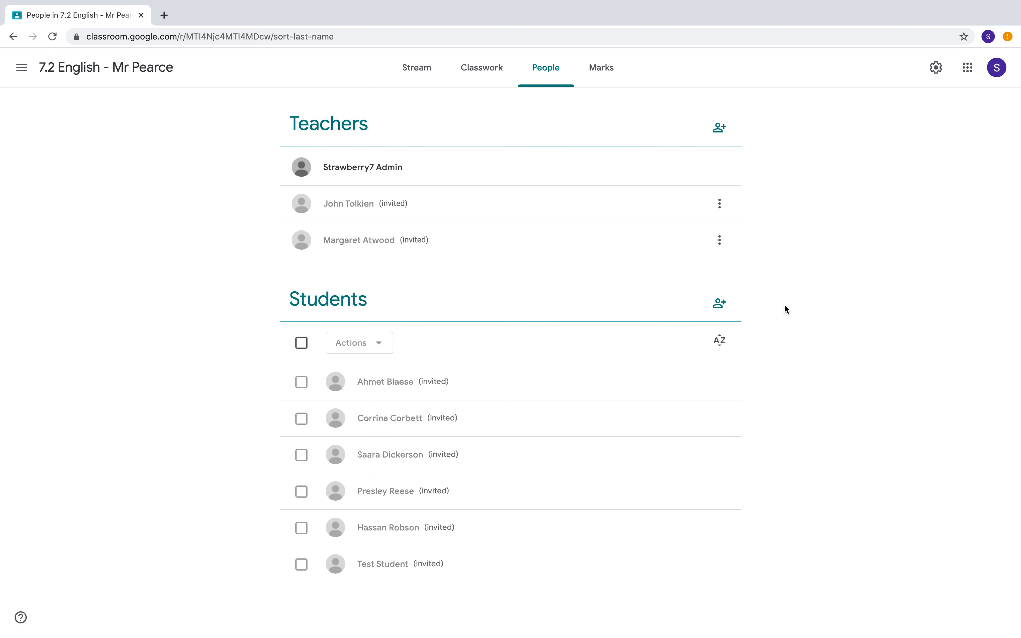
{"action": "left_click", "coordinate": [302, 383]}
{"action": "left_click", "coordinate": [301, 419]}
{"action": "left_click", "coordinate": [302, 456]}
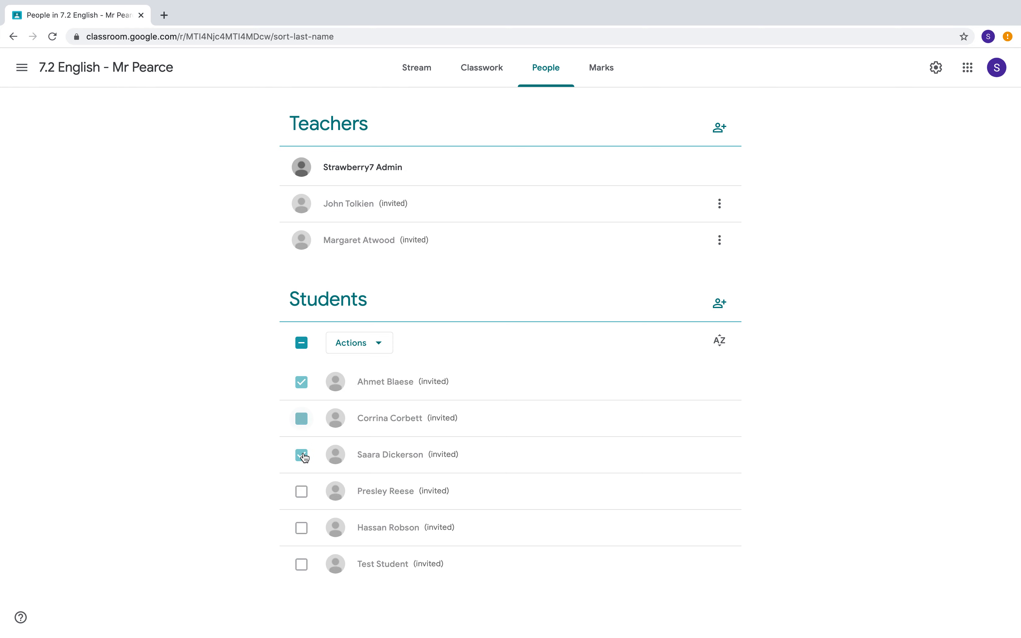
{"action": "left_click", "coordinate": [364, 345]}
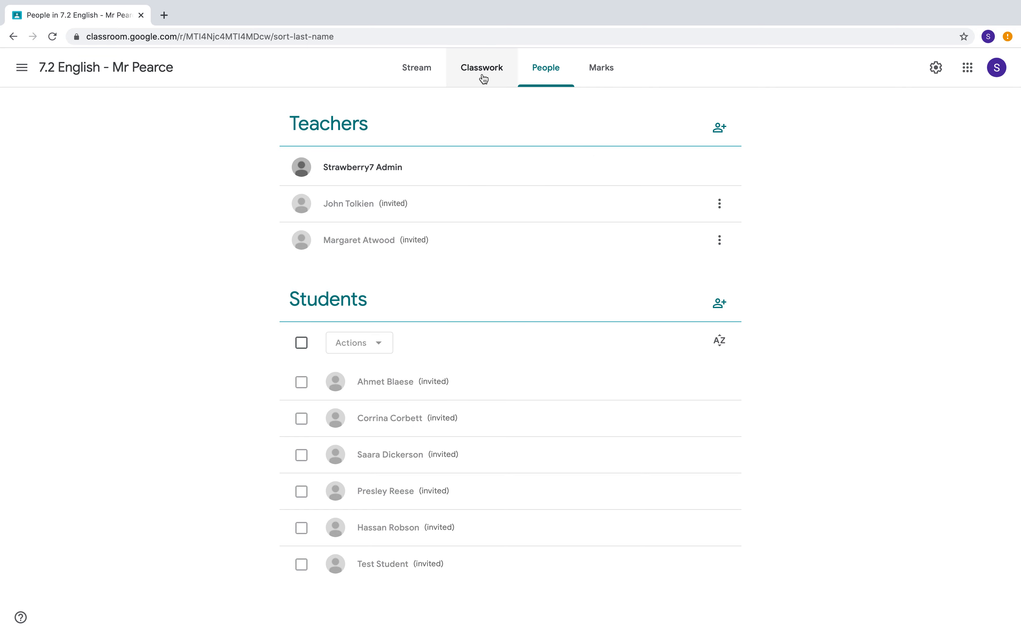
Create the assignment "English Essay on 'To Kill A Mockingbird'" with the instruction "Please read the text and remember to include references to chapter 3.".
{"action": "left_click", "coordinate": [489, 75]}
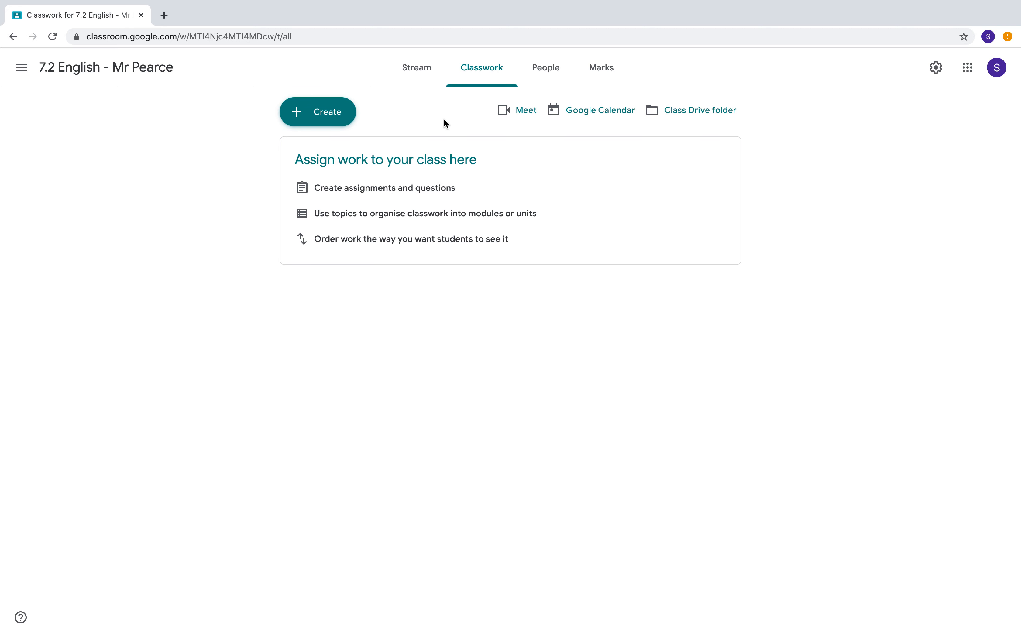
{"action": "left_click", "coordinate": [328, 120]}
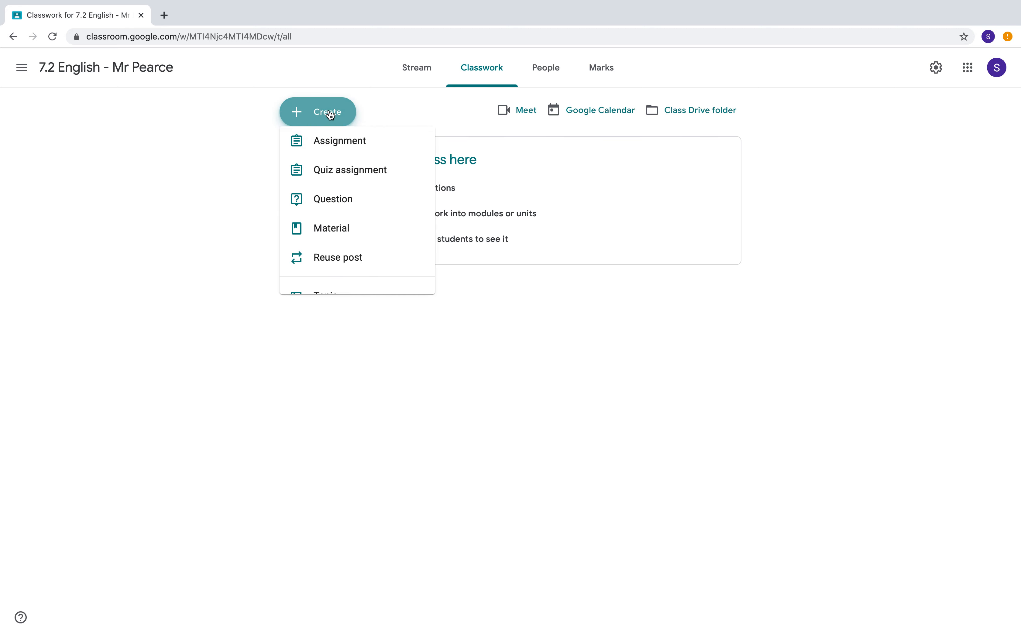
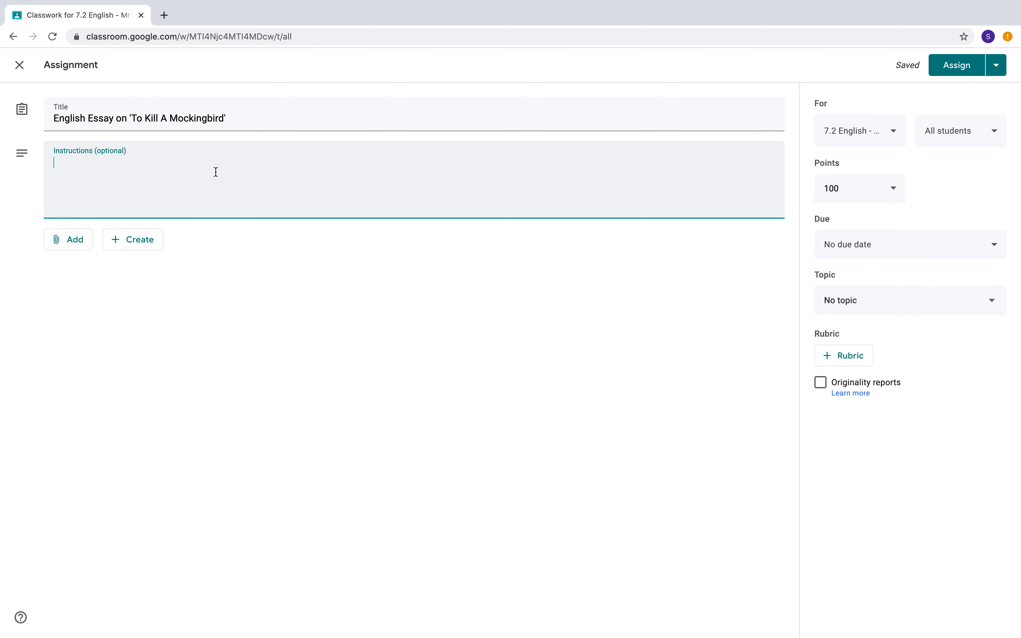
{"action": "type", "text": "Please read the text"}
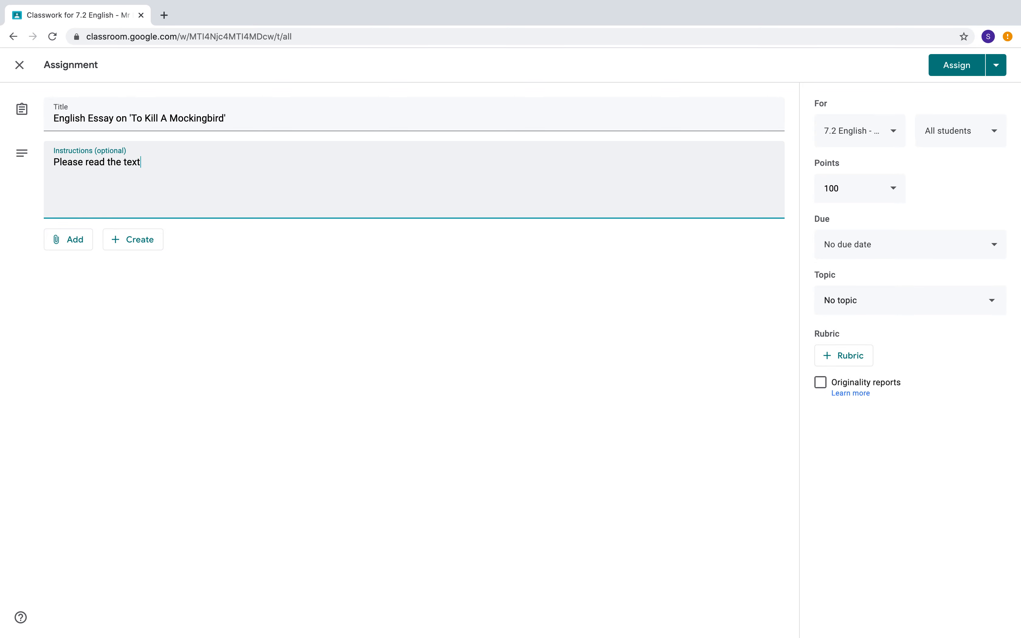
{"action": "type", "text": " and remember to includ"}
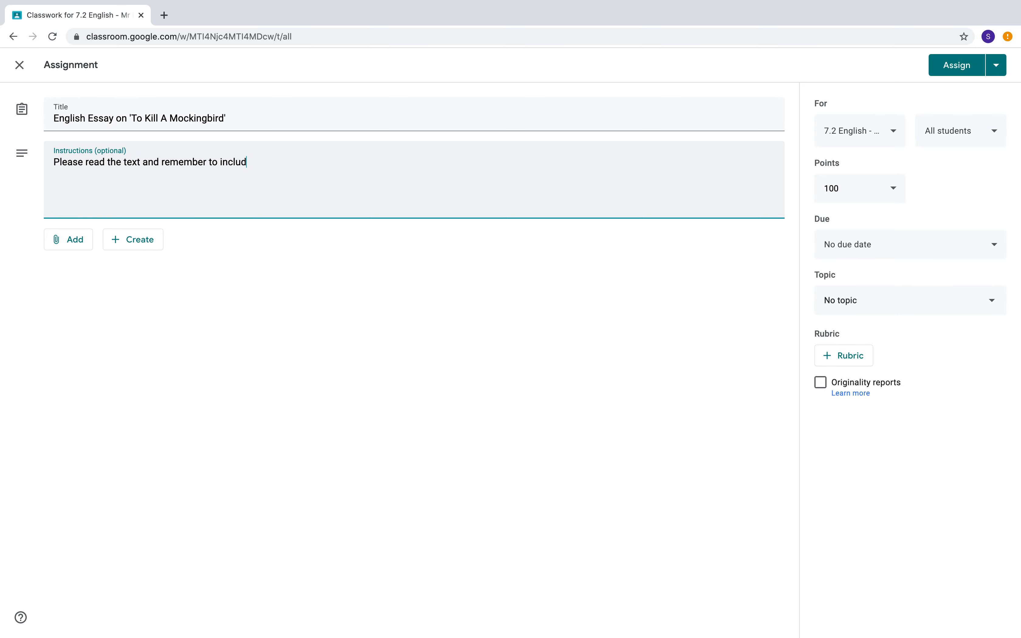
{"action": "type", "text": "e references to chapter 3."}
{"action": "key", "text": "Return"}
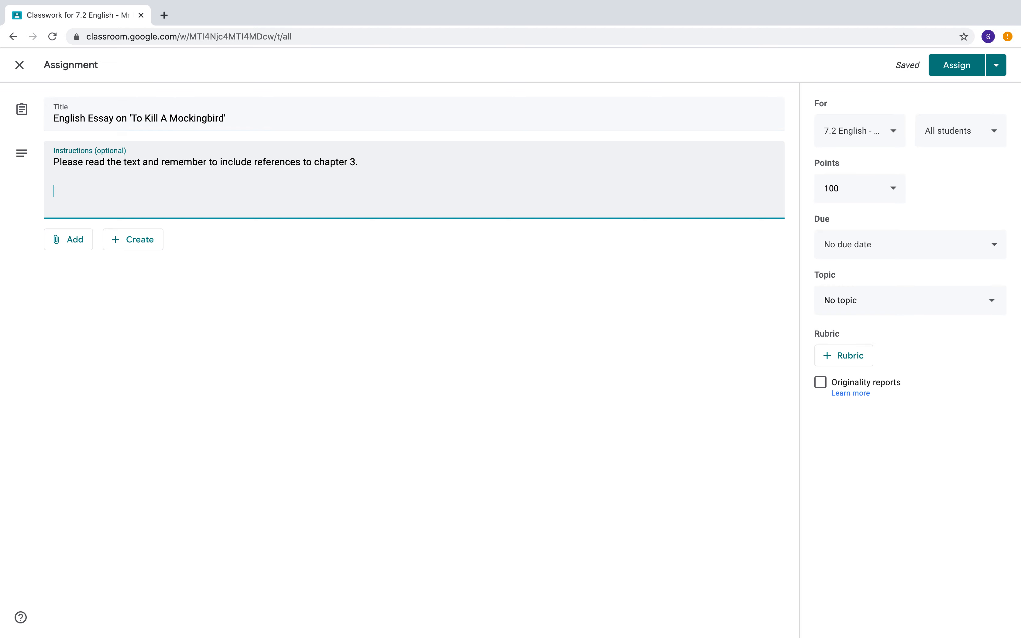
Add a second paragraph to the assignment instructions: "Please click on the document on the right and complete your work.".
{"action": "type", "text": "Please click on the"}
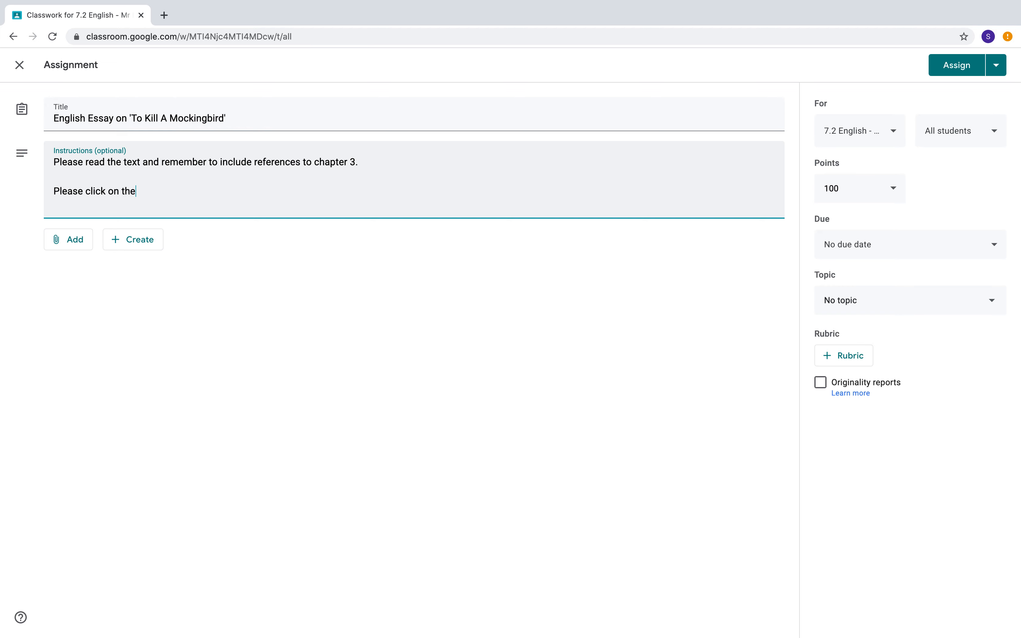
{"action": "type", "text": " document on thr "}
{"action": "type", "text": "right and cpm"}
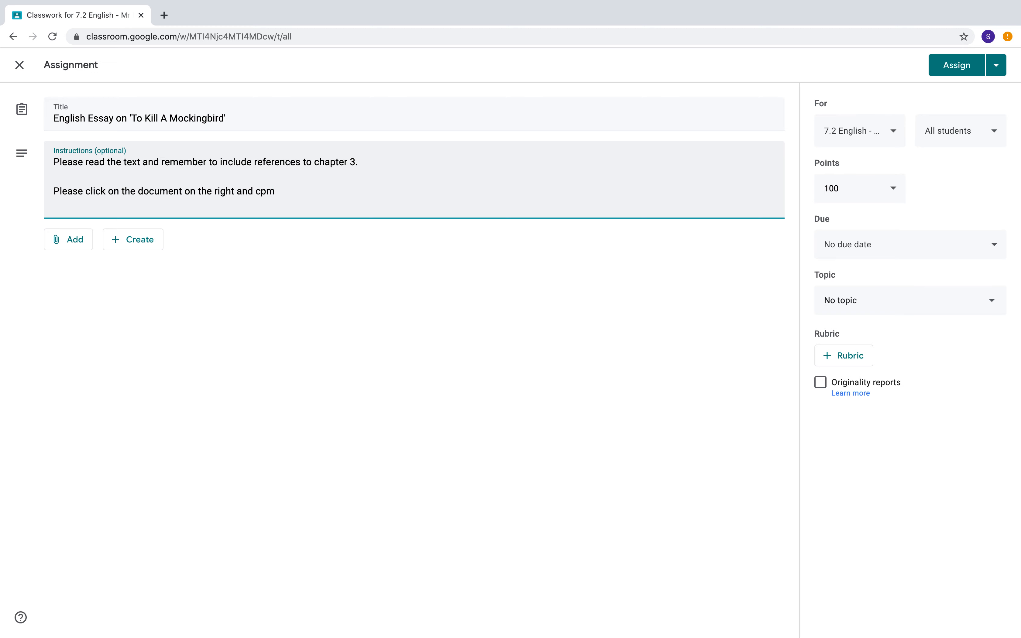
{"action": "key", "text": "BackSpace"}
{"action": "key", "text": "BackSpace"}
{"action": "type", "text": "omplete your work."}
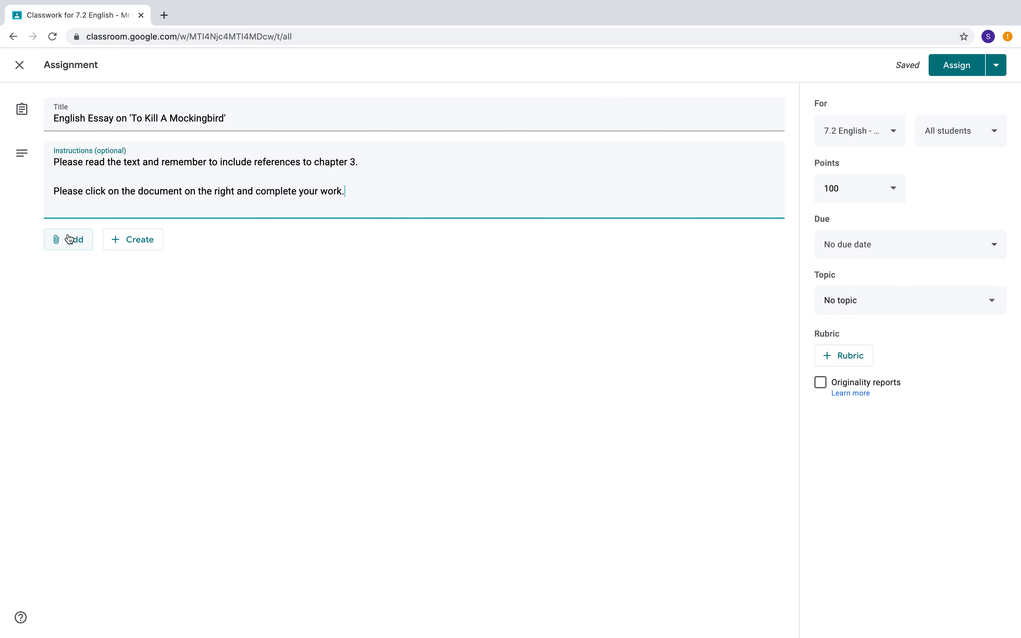
Attach a new Google Docs document to the assignment and give it the centred heading "Review of Chapter 3".
{"action": "left_click", "coordinate": [136, 244]}
{"action": "left_click", "coordinate": [136, 244]}
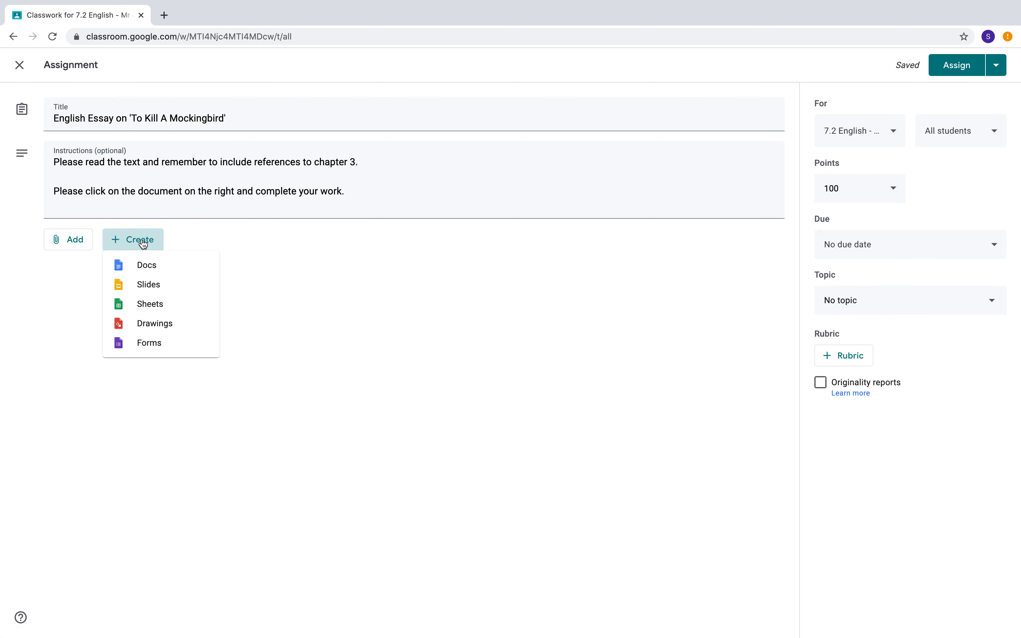
{"action": "left_click", "coordinate": [148, 268]}
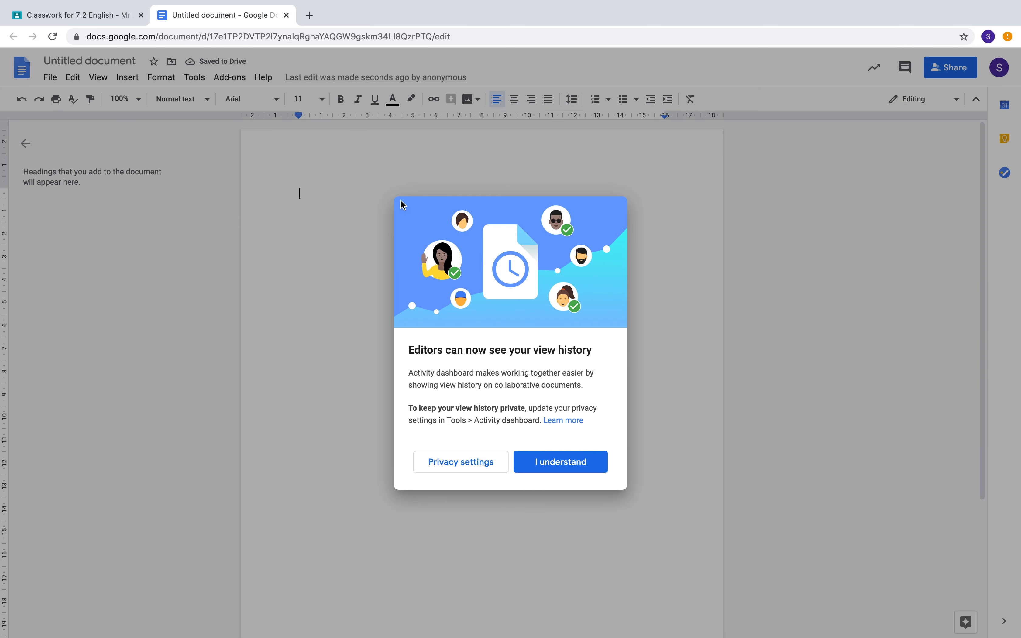
{"action": "left_click", "coordinate": [541, 455]}
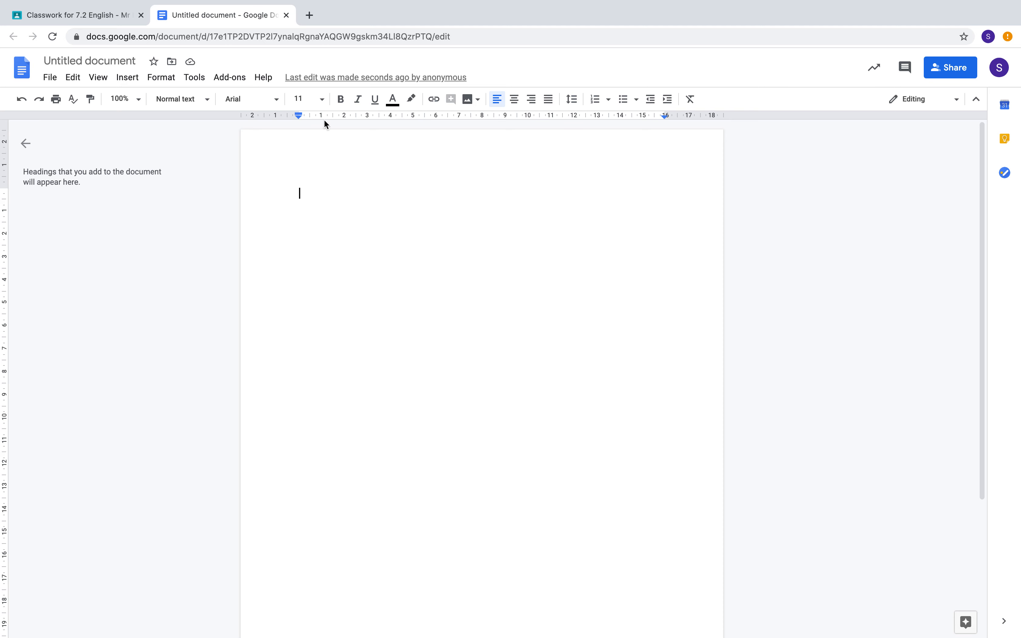
{"action": "left_click", "coordinate": [513, 100]}
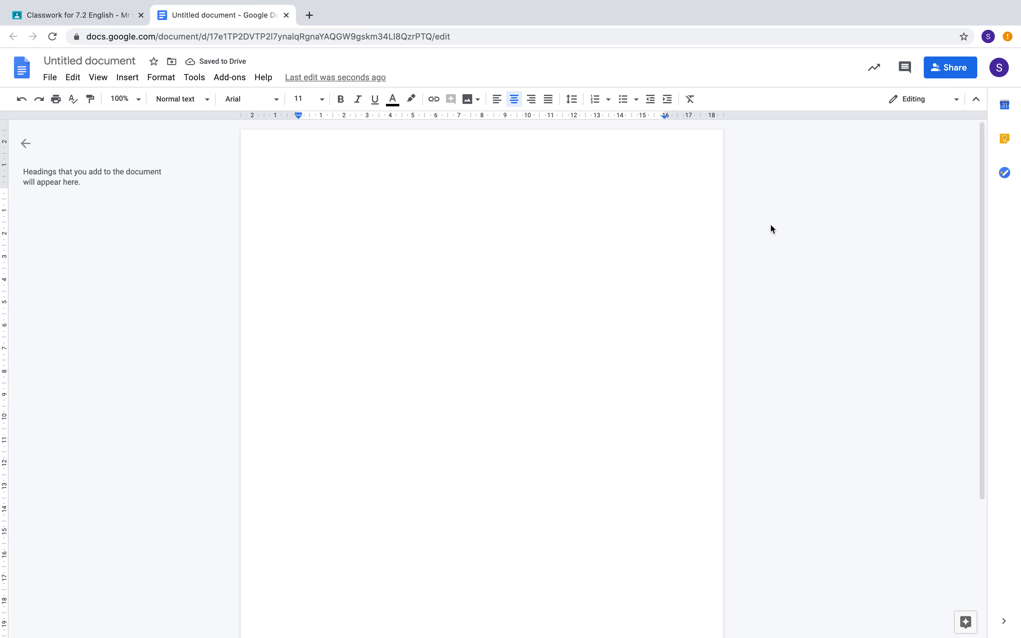
{"action": "type", "text": "Review of Chapter 3"}
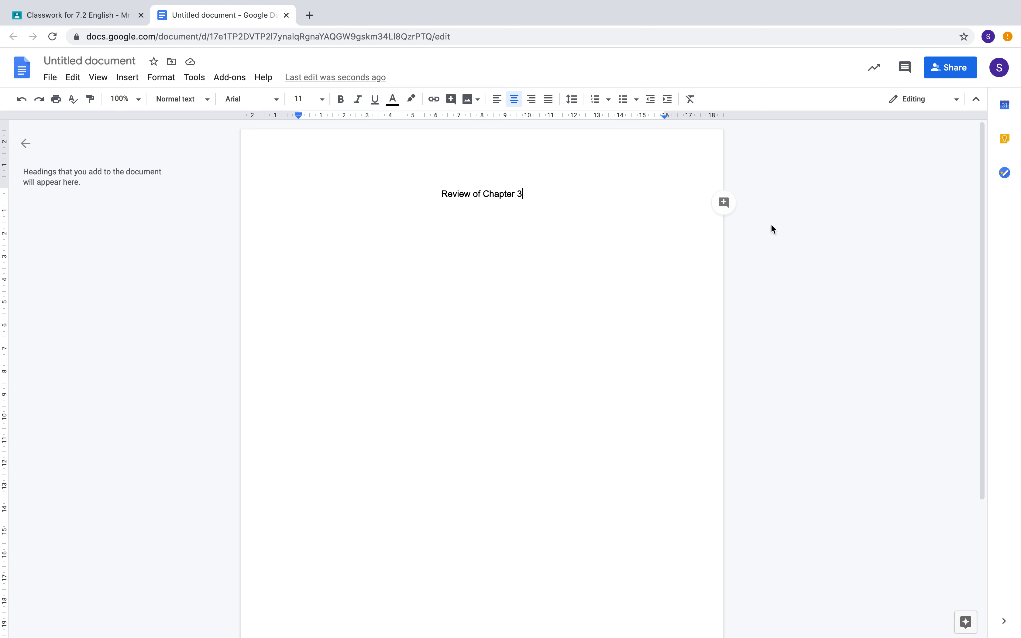
Make the heading "Review of Chapter 3" bold and set its font size to 16.
{"action": "left_click_drag", "start_coordinate": [539, 202], "coordinate": [436, 146]}
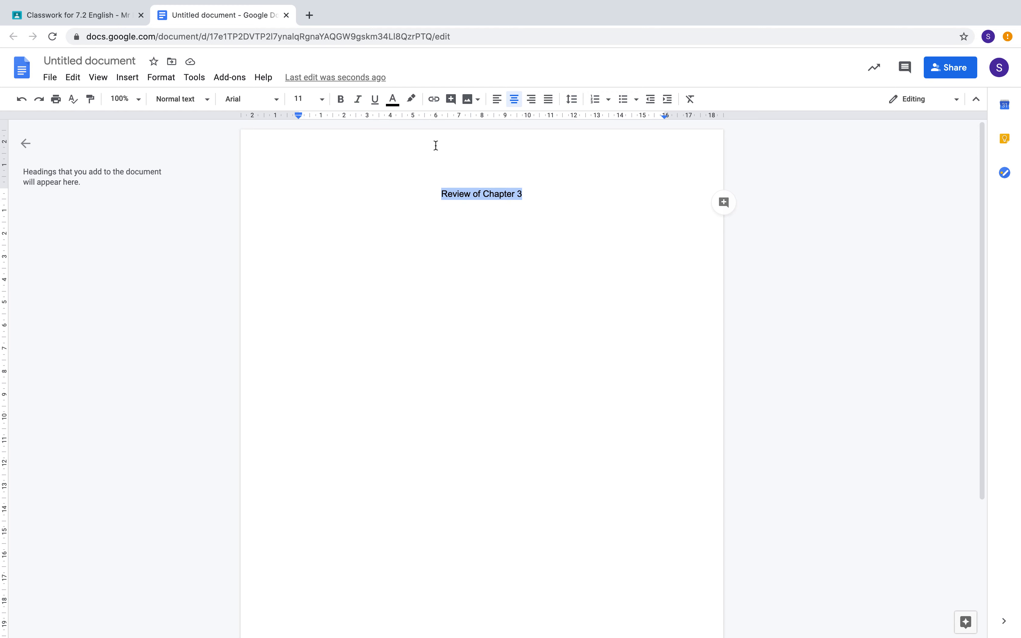
{"action": "left_click", "coordinate": [341, 99]}
{"action": "left_click", "coordinate": [313, 101]}
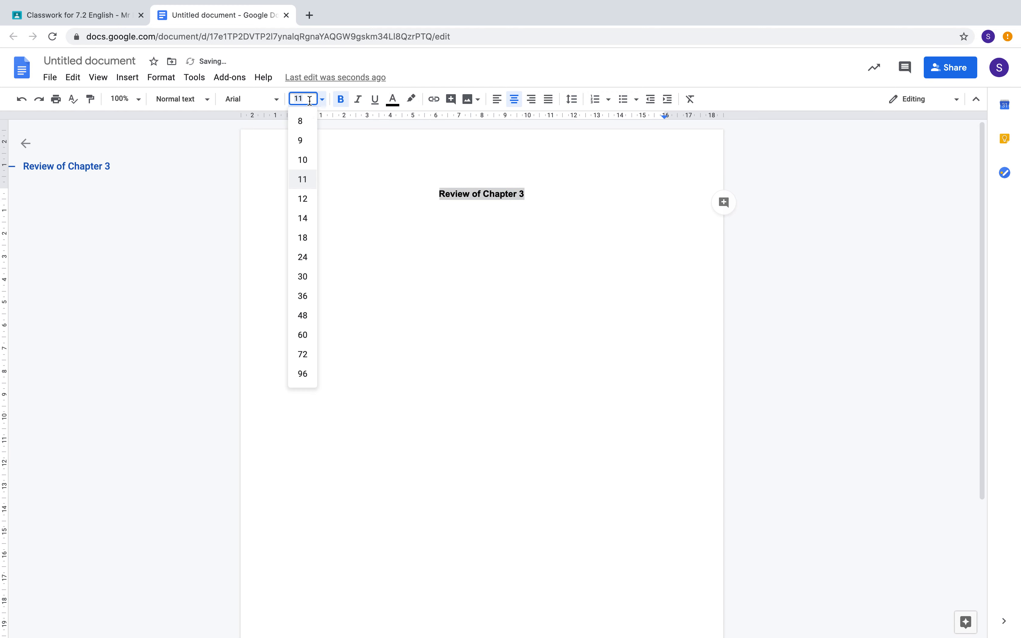
{"action": "type", "text": "16"}
{"action": "key", "text": "Return"}
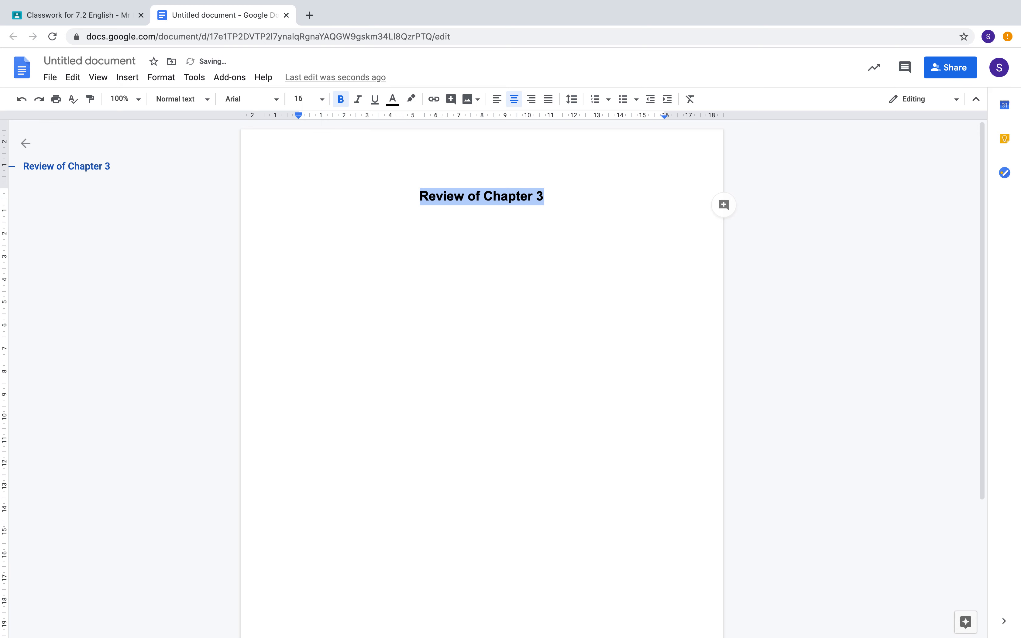
Start a body paragraph below the heading, left-aligned, without bold and at font size 11.
{"action": "left_click", "coordinate": [489, 216]}
{"action": "left_click", "coordinate": [574, 200]}
{"action": "key", "text": "Return"}
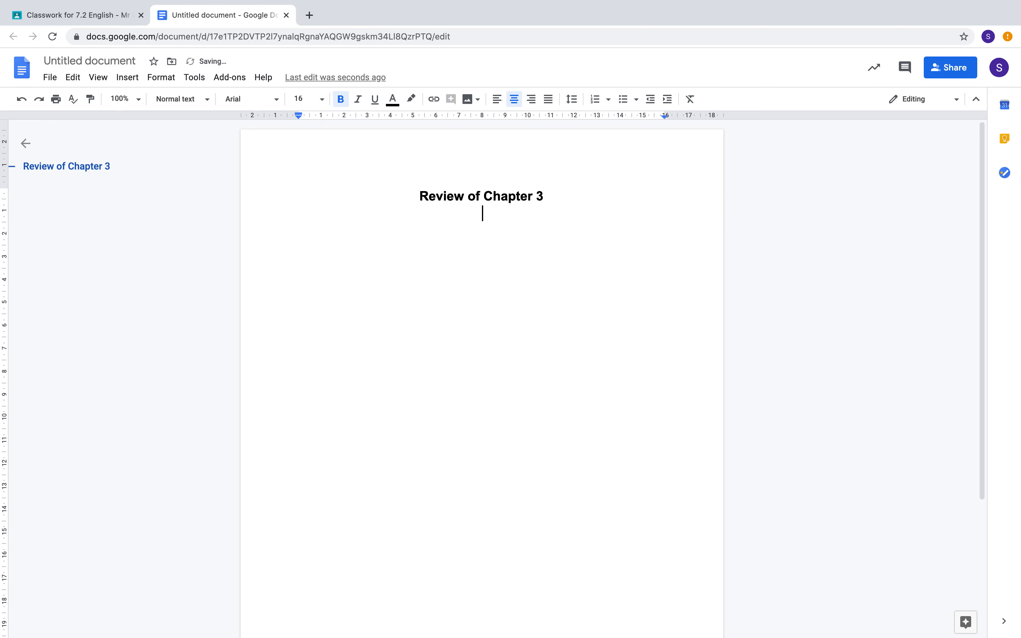
{"action": "left_click", "coordinate": [497, 100]}
{"action": "left_click", "coordinate": [309, 99]}
{"action": "type", "text": "11"}
{"action": "key", "text": "Return"}
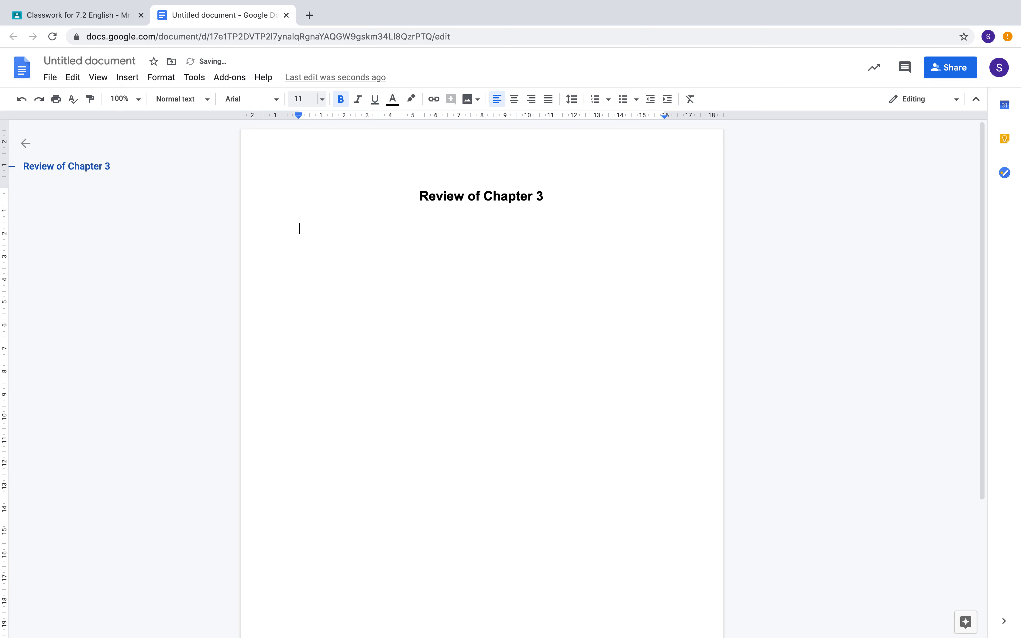
{"action": "left_click", "coordinate": [341, 99]}
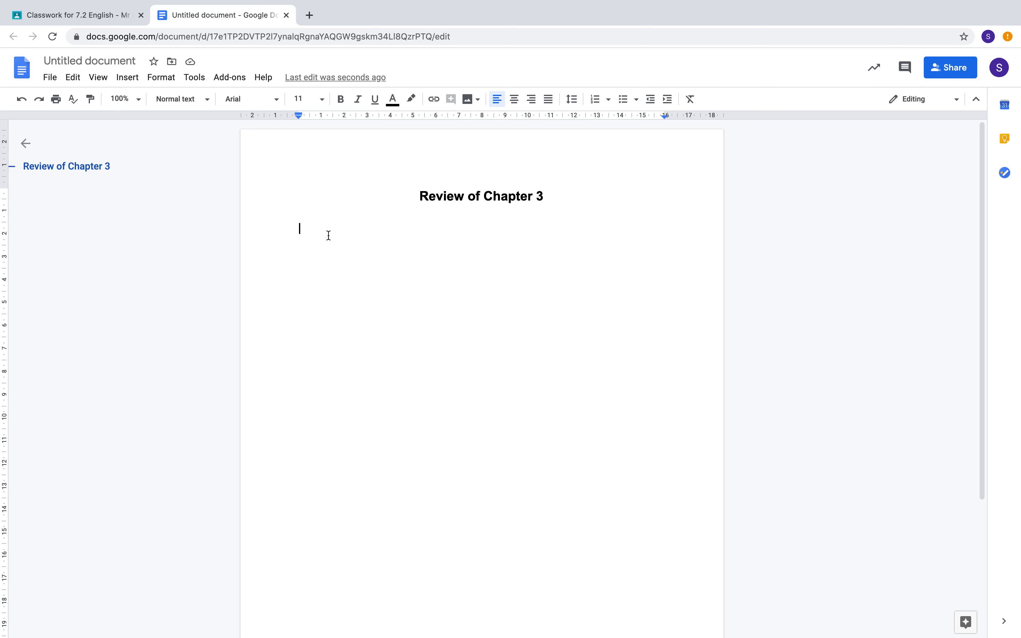
Write "Type your essay here." as the body text, name the document "Review of Chapter 3" and close it.
{"action": "type", "text": "Type your ess"}
{"action": "type", "text": "age"}
{"action": "key", "text": "BackSpace"}
{"action": "key", "text": "BackSpace"}
{"action": "key", "text": "BackSpace"}
{"action": "type", "text": "y "}
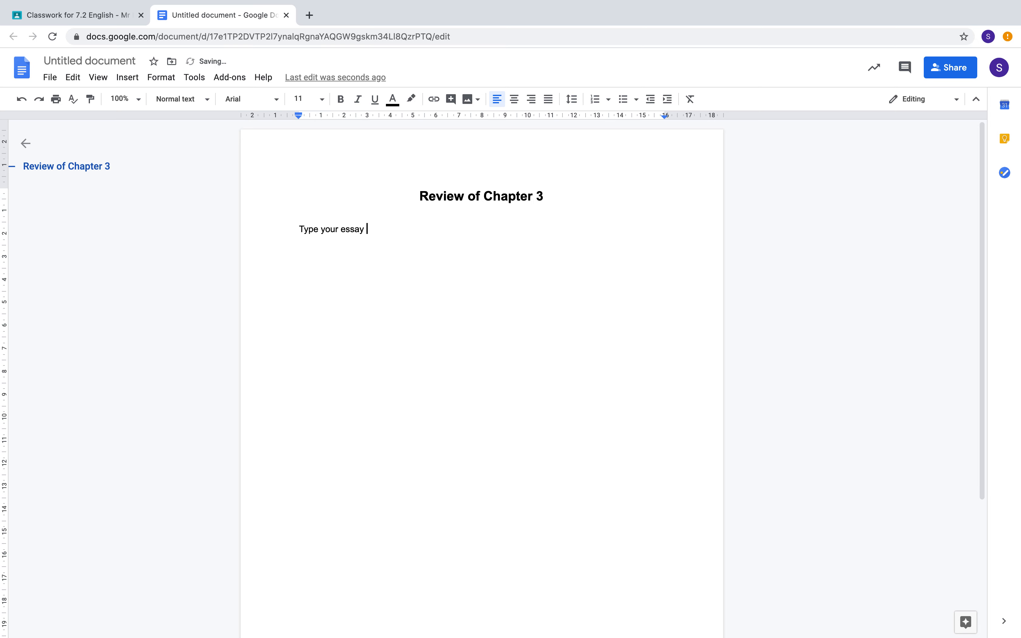
{"action": "type", "text": "here."}
{"action": "left_click", "coordinate": [113, 64]}
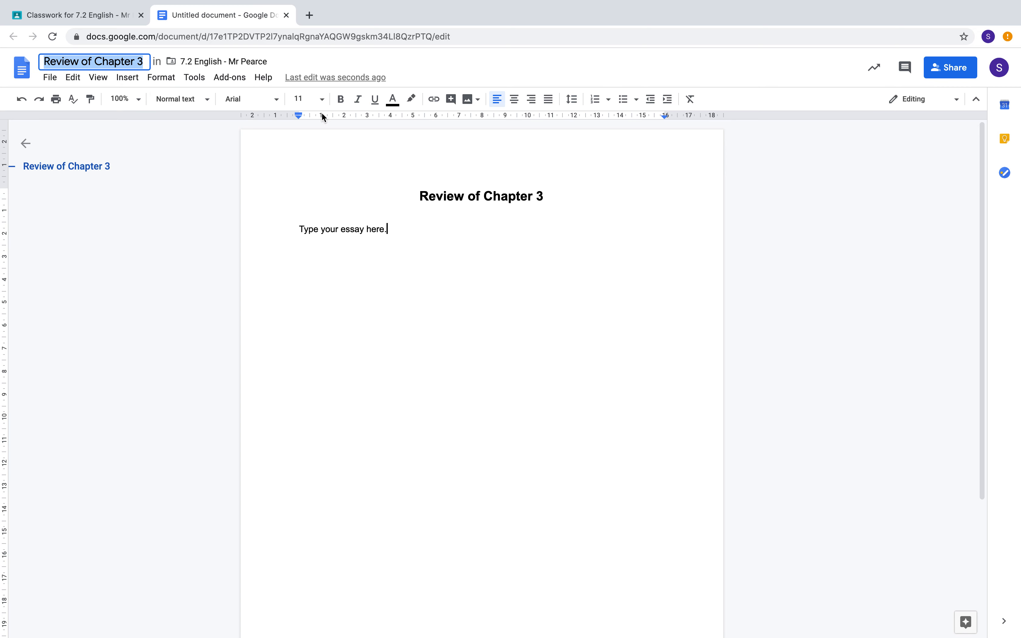
{"action": "left_click", "coordinate": [286, 15]}
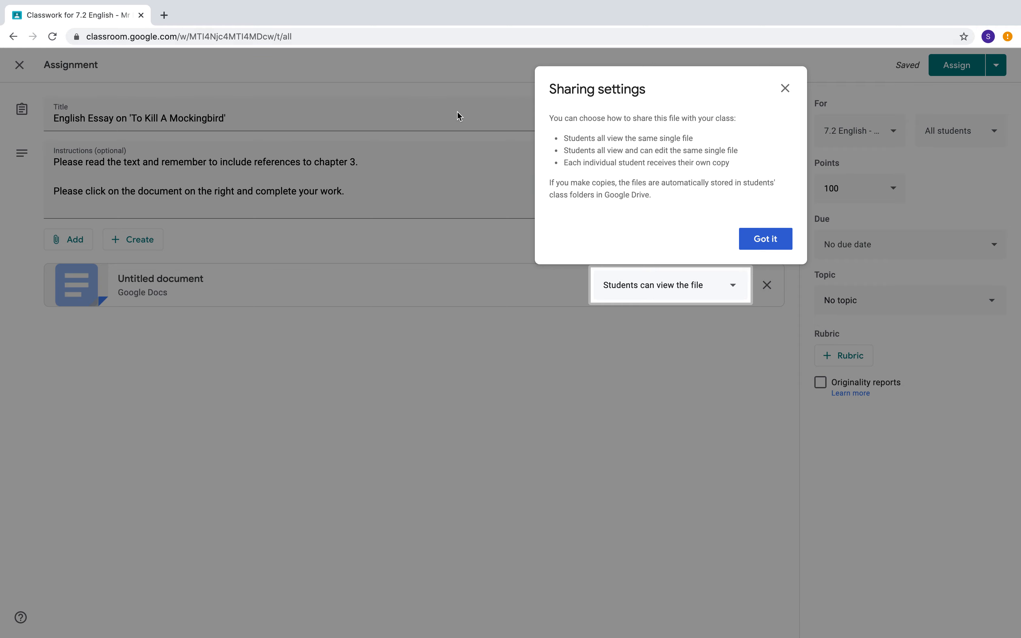
Set the attached document's sharing in the assignment to make a copy for each student.
{"action": "left_click", "coordinate": [781, 92]}
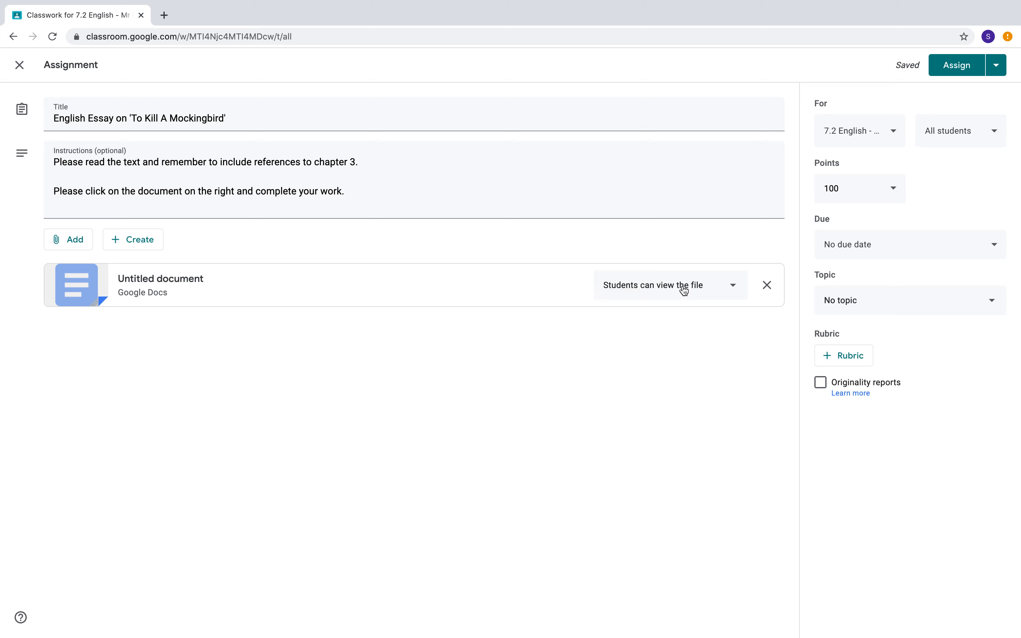
{"action": "left_click", "coordinate": [708, 288]}
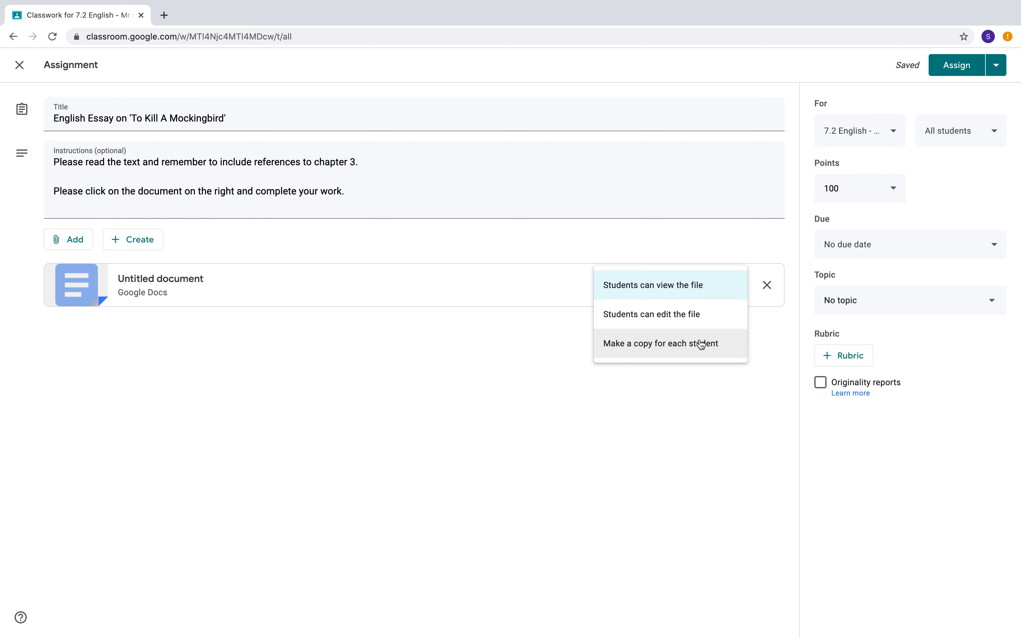
{"action": "left_click", "coordinate": [677, 352]}
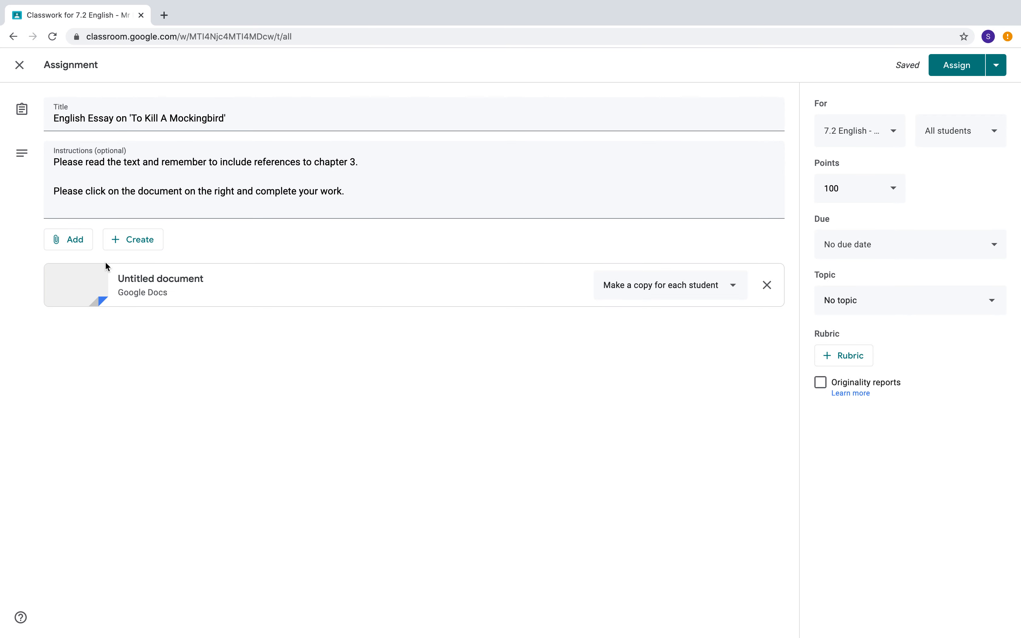
Browse My Google Drive and the shared drives for files to attach, and leave without adding any.
{"action": "left_click", "coordinate": [75, 244]}
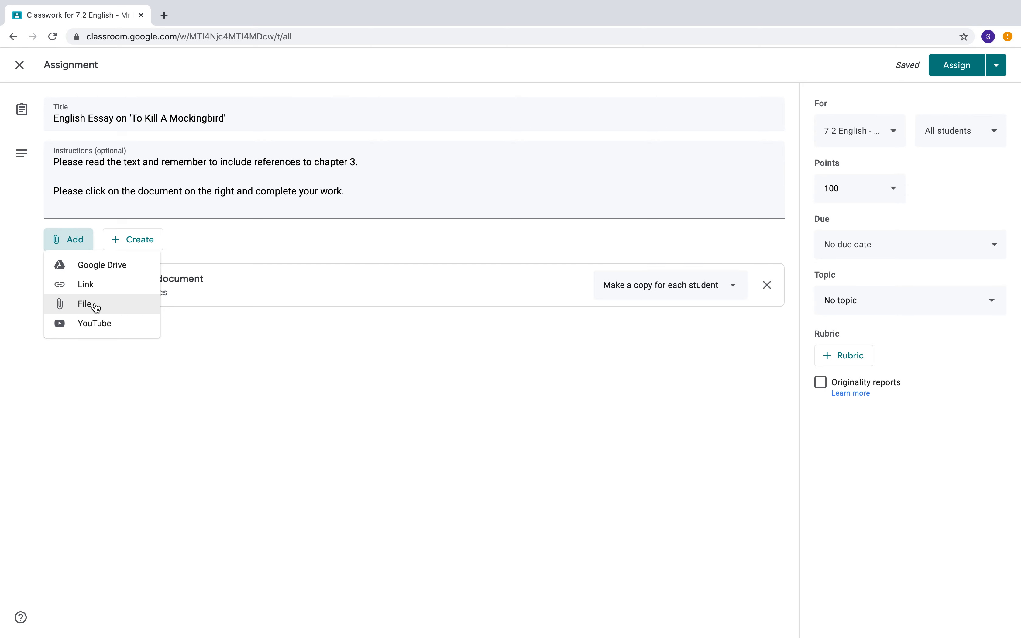
{"action": "left_click", "coordinate": [87, 265]}
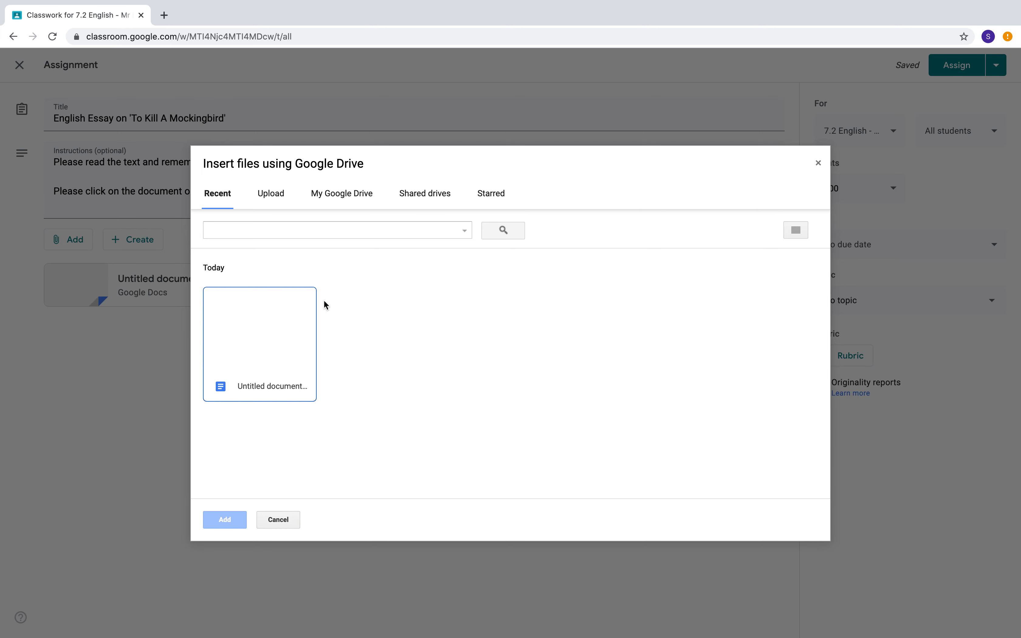
{"action": "left_click", "coordinate": [339, 195]}
{"action": "left_click", "coordinate": [412, 200]}
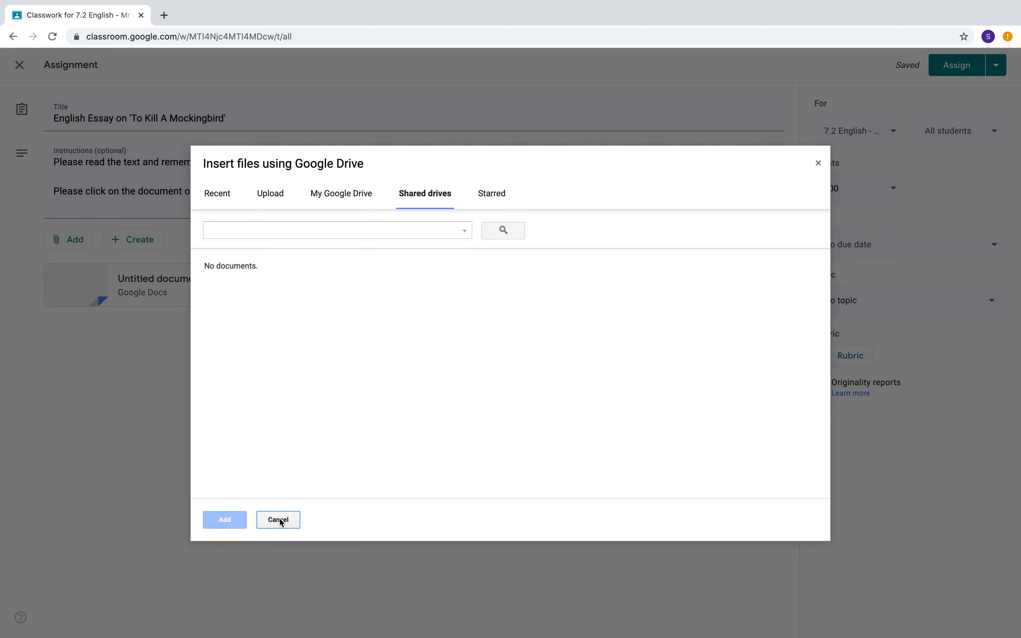
{"action": "left_click", "coordinate": [282, 520]}
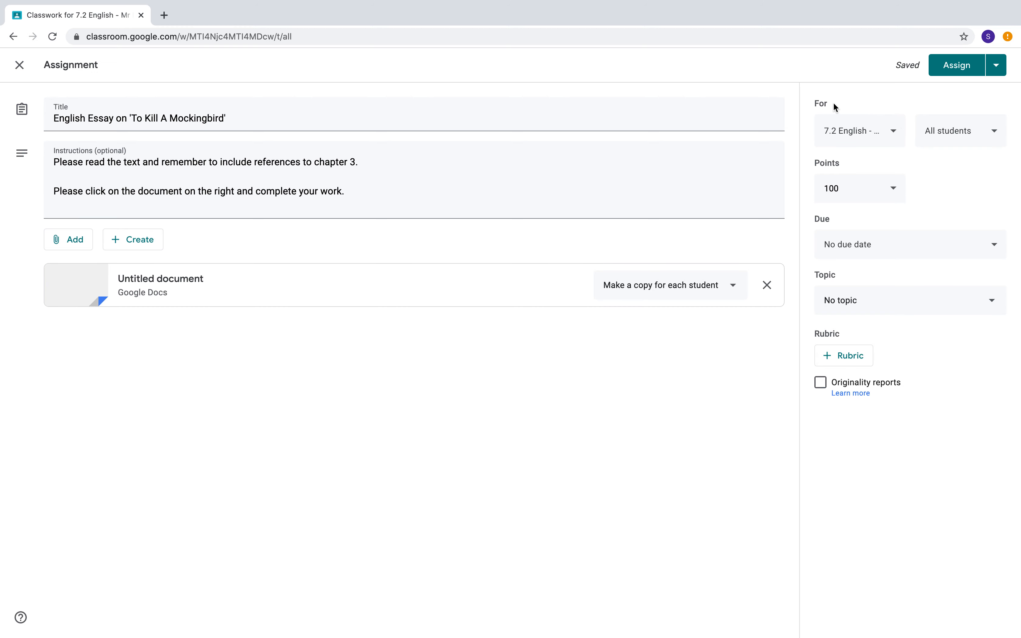
Try adding the 7.1 English class to the assignment's recipients, remove it again and check the student selection options.
{"action": "left_click", "coordinate": [895, 141]}
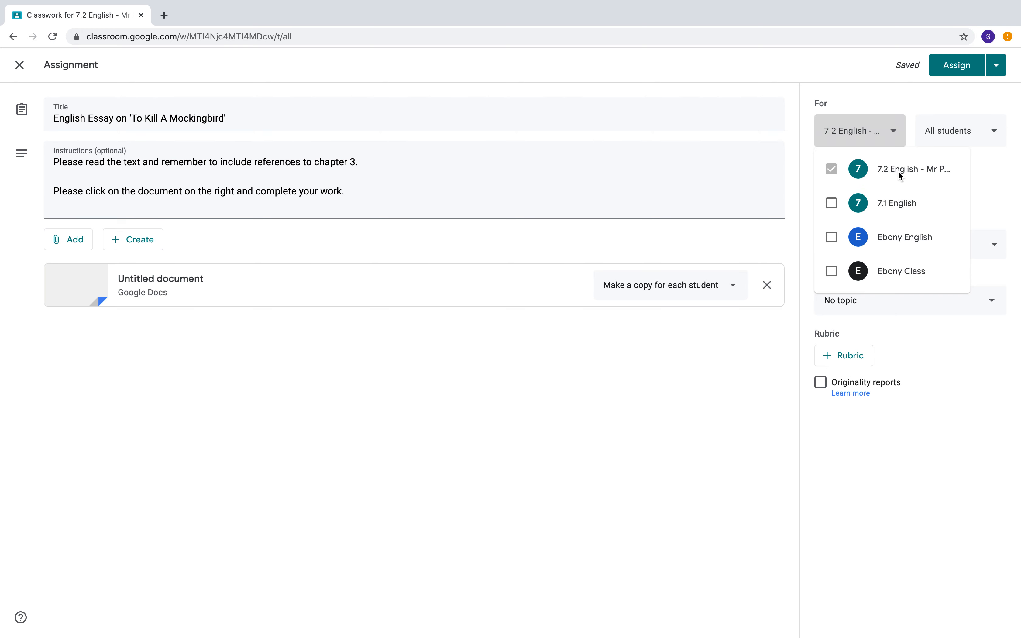
{"action": "left_click", "coordinate": [832, 203]}
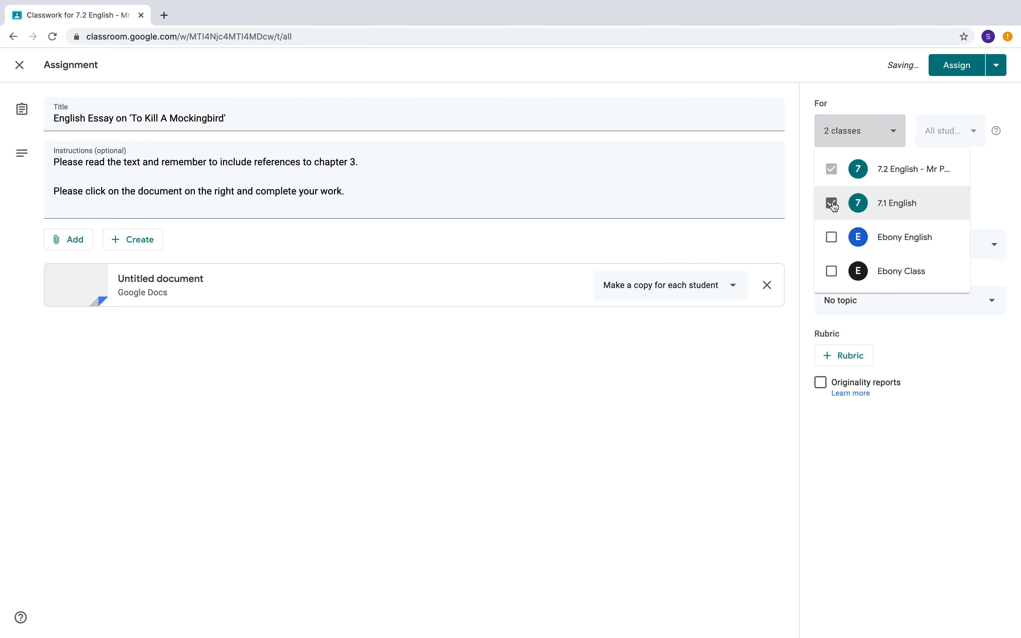
{"action": "left_click", "coordinate": [832, 205]}
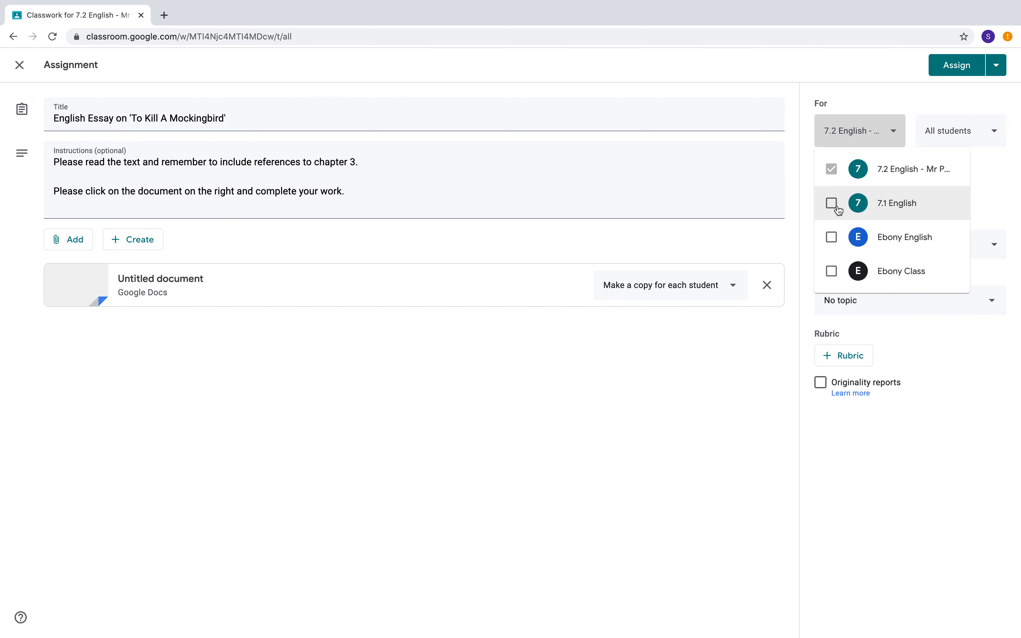
{"action": "left_click", "coordinate": [905, 98]}
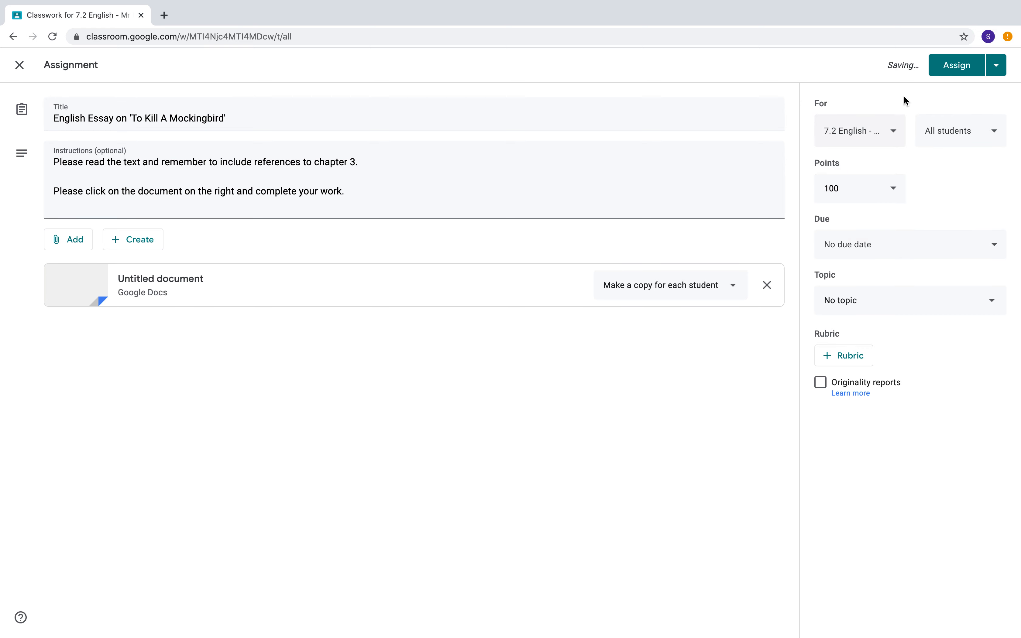
{"action": "left_click", "coordinate": [970, 131]}
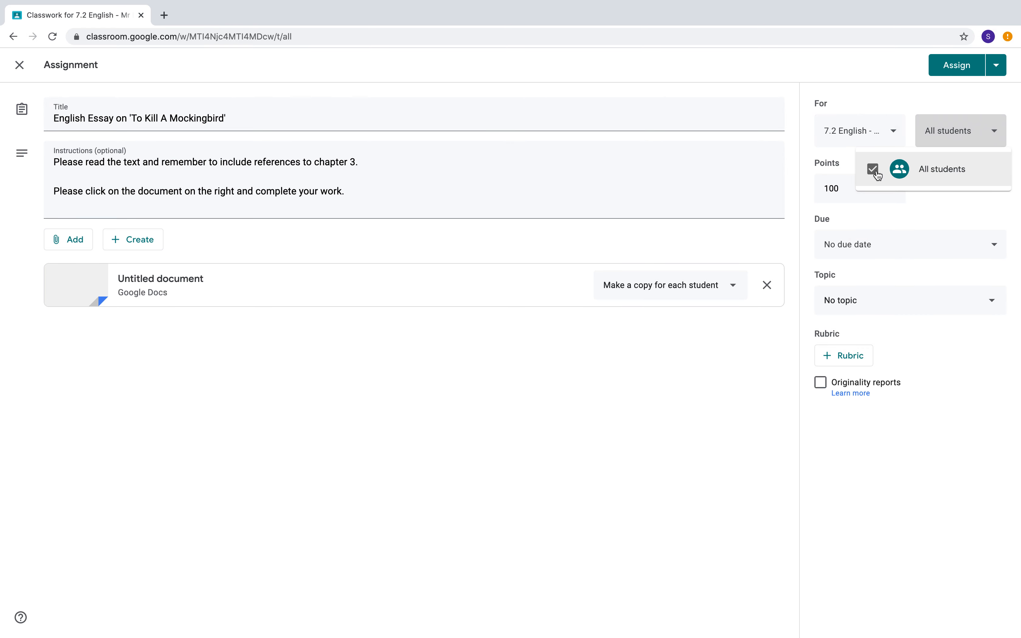
{"action": "left_click", "coordinate": [847, 163]}
Make the assignment unmarked and set its due date to 20 Jul 2020 at 10:00.
{"action": "left_click", "coordinate": [844, 188]}
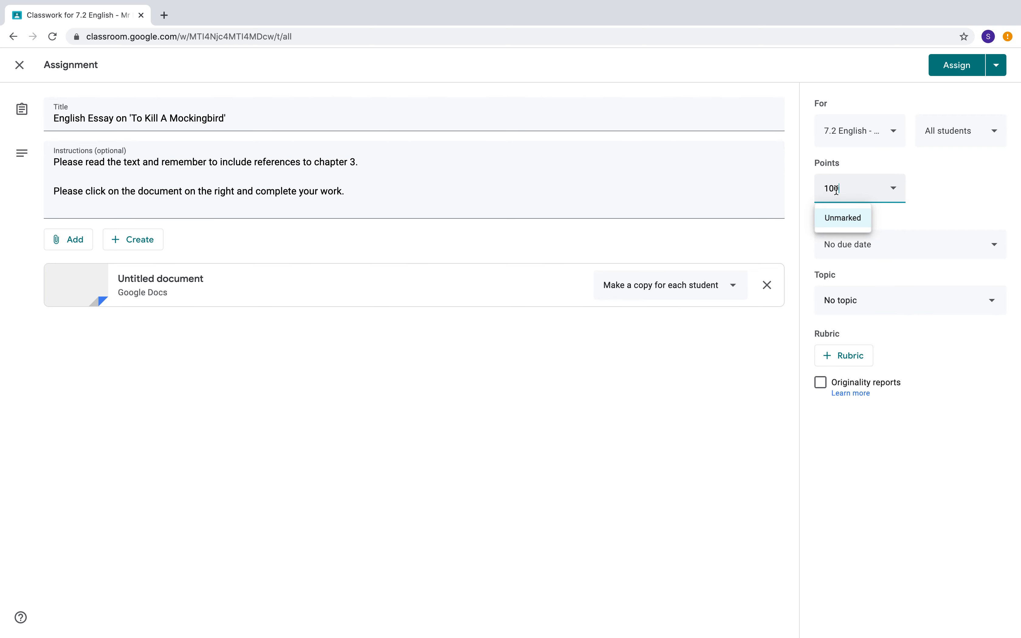
{"action": "left_click", "coordinate": [842, 213]}
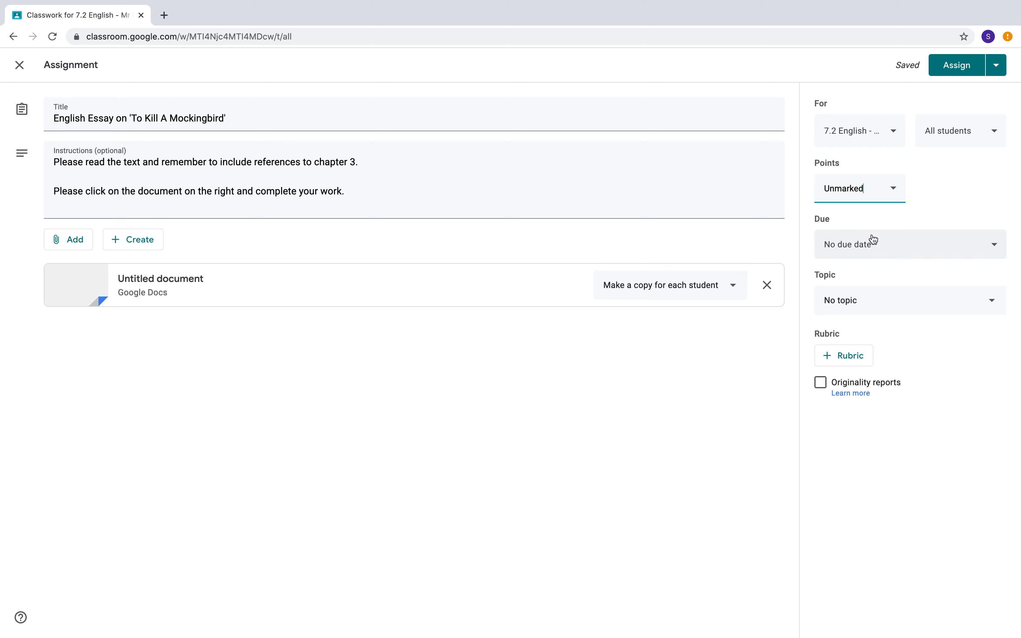
{"action": "left_click", "coordinate": [891, 246]}
{"action": "left_click", "coordinate": [889, 295]}
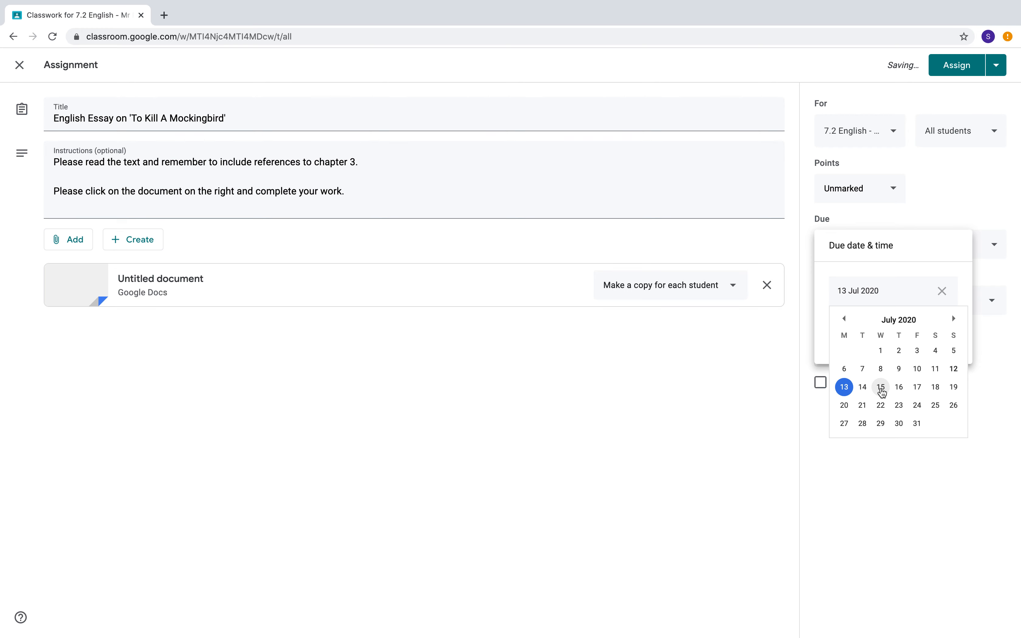
{"action": "left_click", "coordinate": [845, 405]}
{"action": "left_click", "coordinate": [873, 331]}
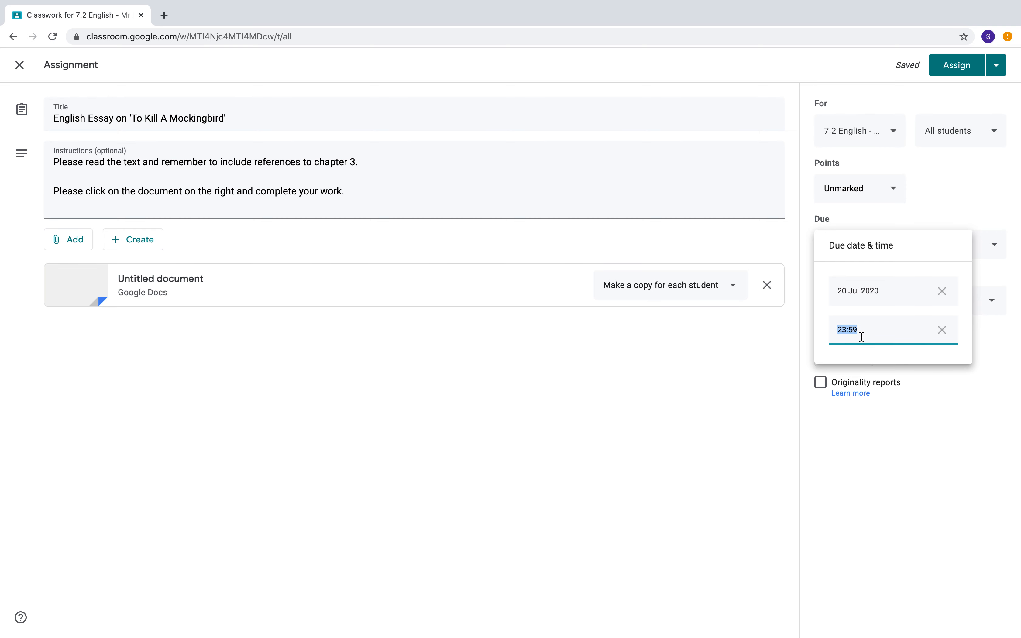
{"action": "type", "text": "10:00"}
{"action": "left_click", "coordinate": [890, 417]}
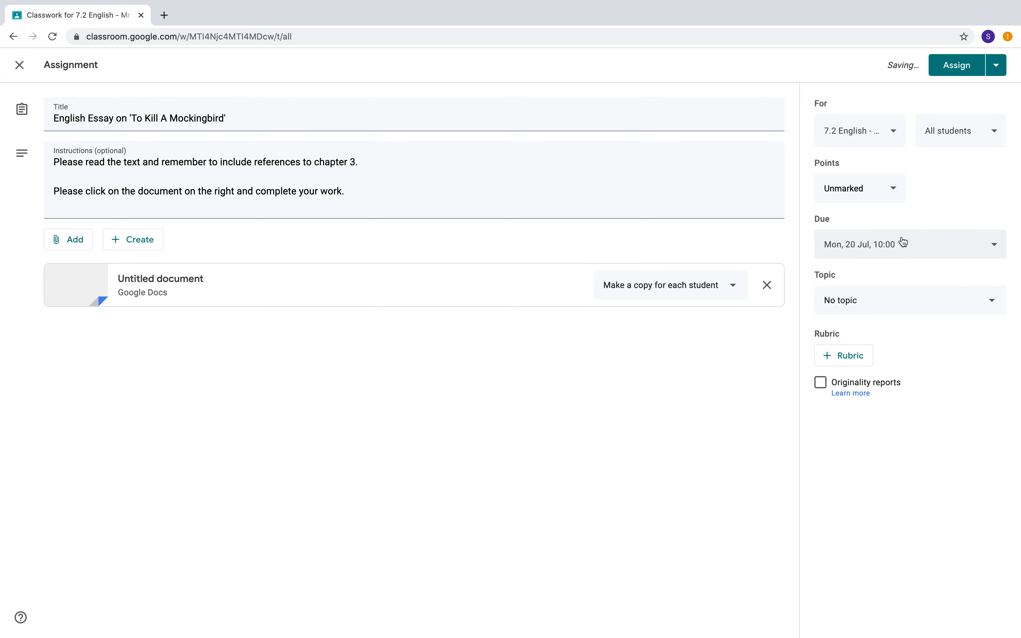
Set the assignment's due time to 15:00.
{"action": "left_click", "coordinate": [910, 247]}
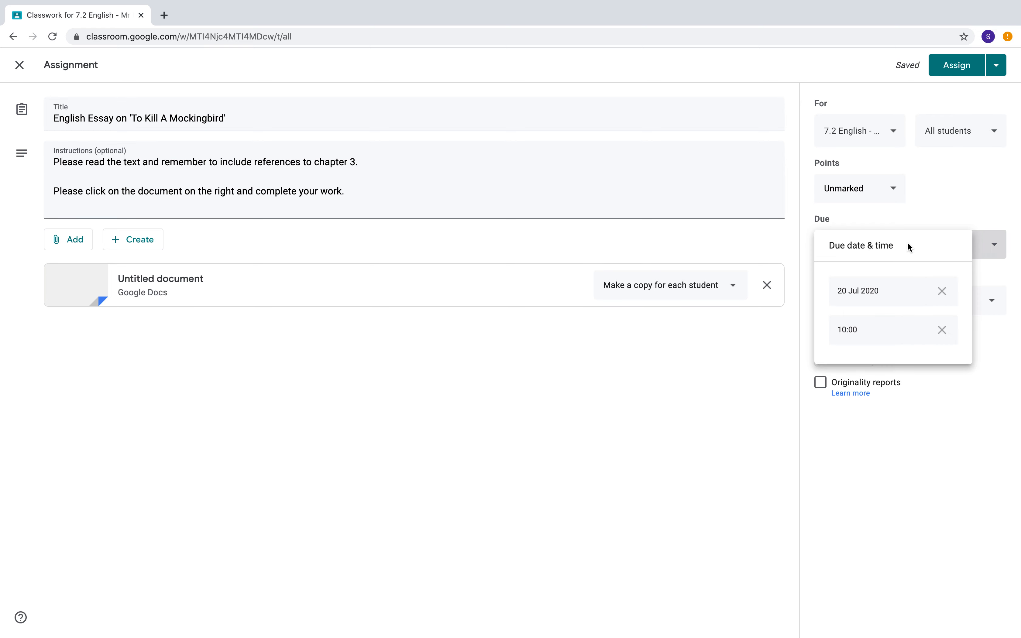
{"action": "left_click", "coordinate": [870, 331]}
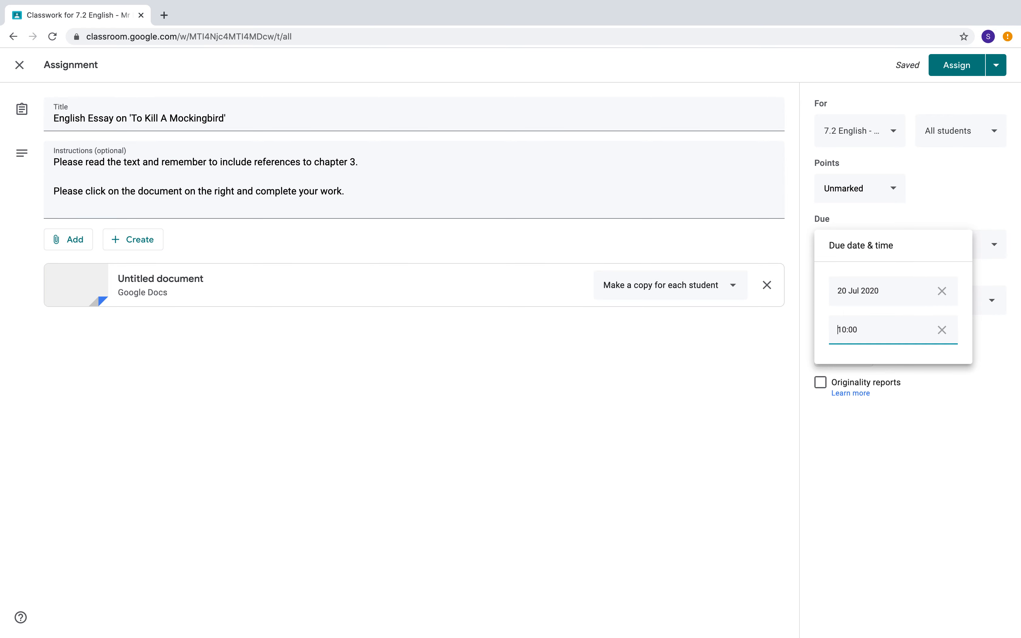
{"action": "left_click", "coordinate": [885, 407]}
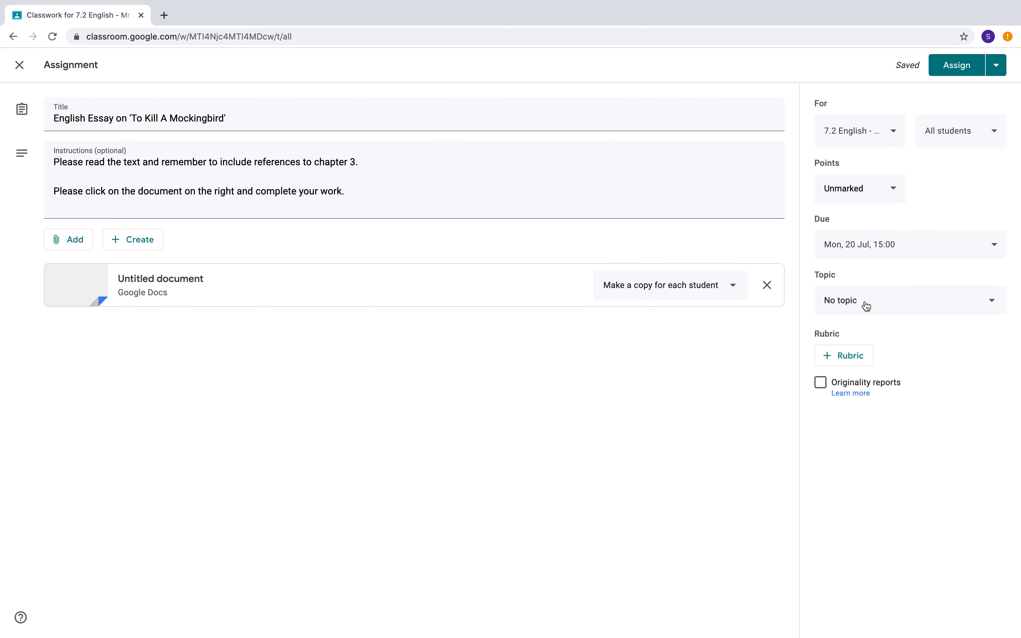
Create a new topic named "To Kill A Mockingbird" for the assignment.
{"action": "left_click", "coordinate": [882, 309]}
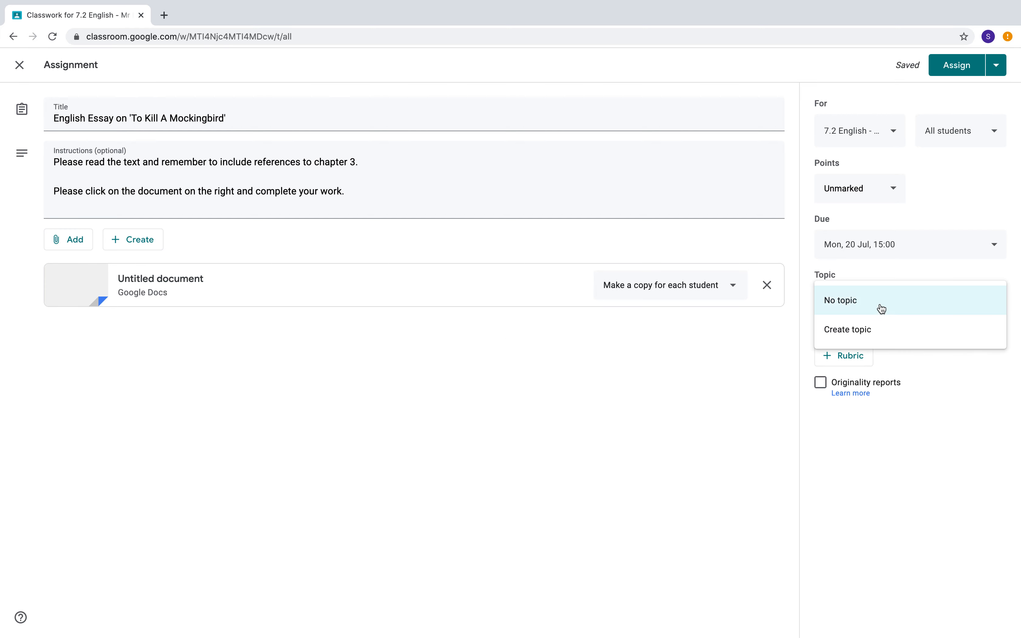
{"action": "left_click", "coordinate": [868, 333]}
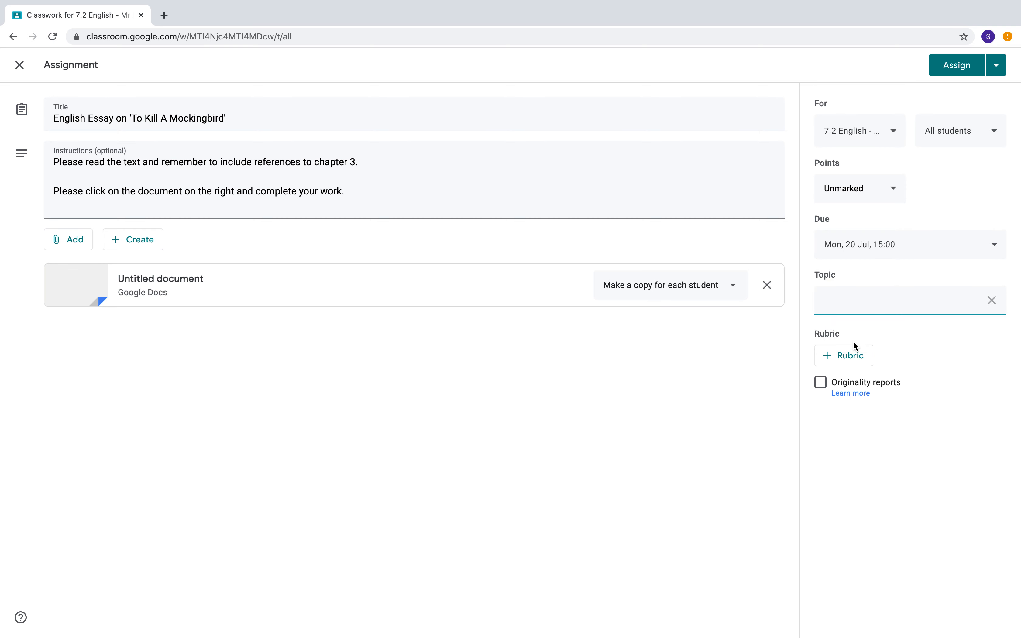
{"action": "type", "text": "To Kill A Mockingbird"}
{"action": "left_click", "coordinate": [894, 393]}
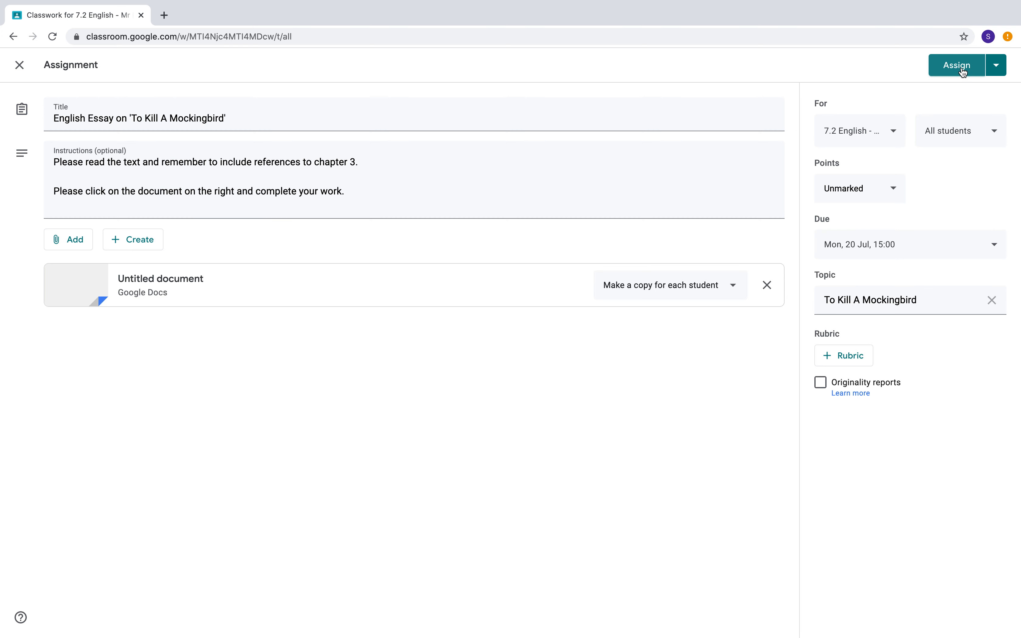
Schedule the essay assignment to be posted on 13 Jul 2020 at 09:00.
{"action": "left_click", "coordinate": [999, 69]}
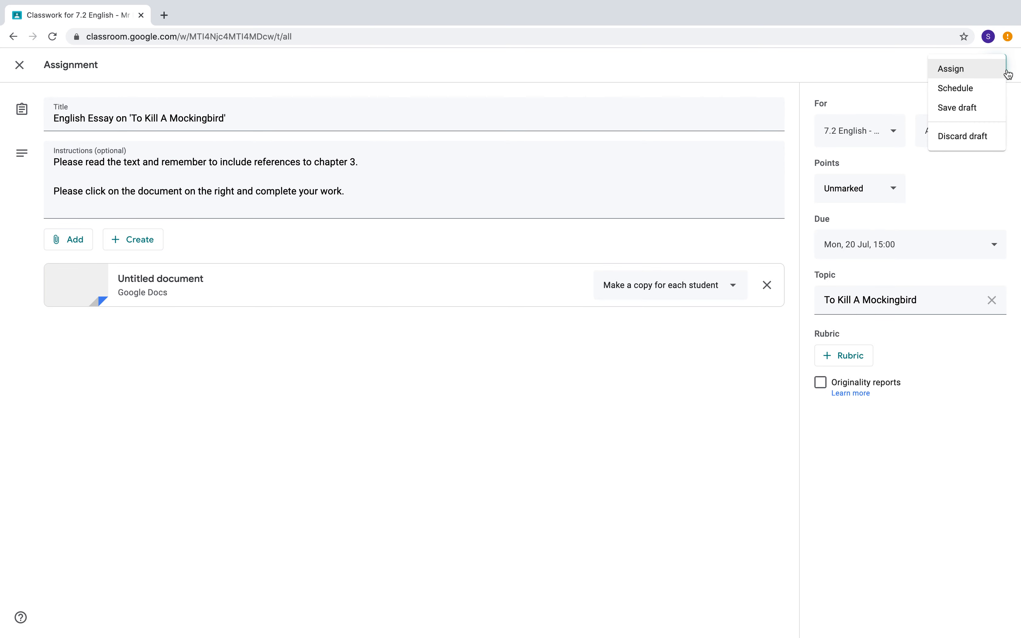
{"action": "left_click", "coordinate": [953, 90]}
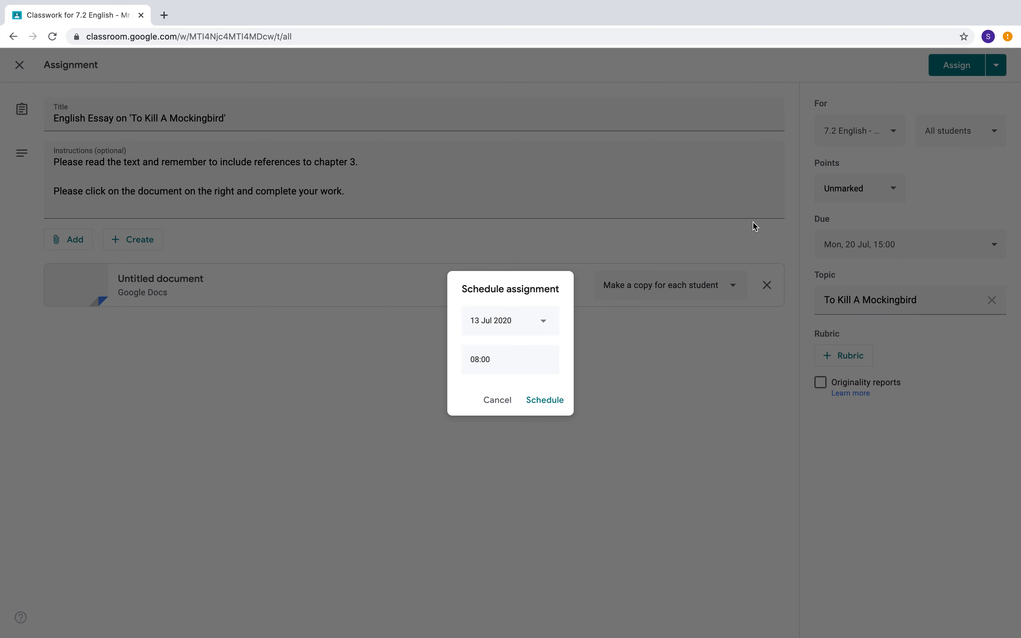
{"action": "left_click", "coordinate": [530, 322]}
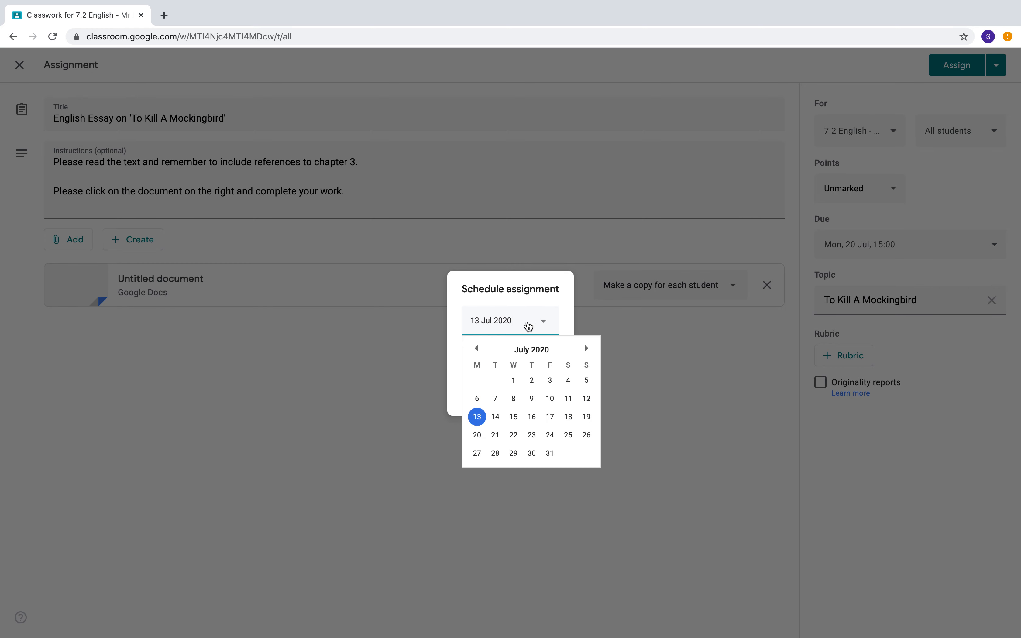
{"action": "left_click", "coordinate": [477, 417]}
{"action": "left_click", "coordinate": [504, 355]}
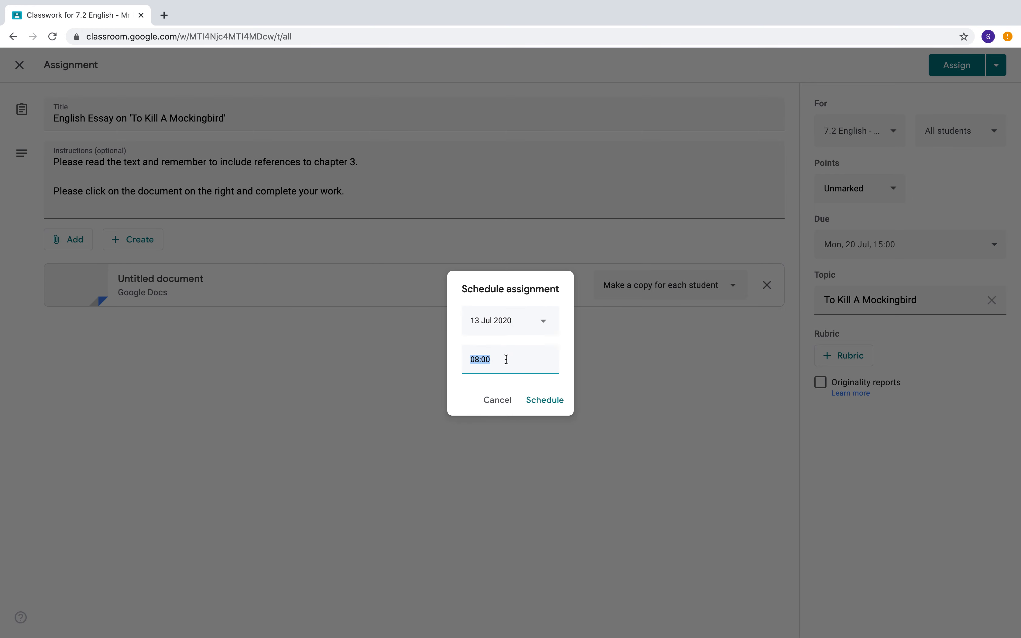
{"action": "type", "text": "0900"}
{"action": "key", "text": "Tab"}
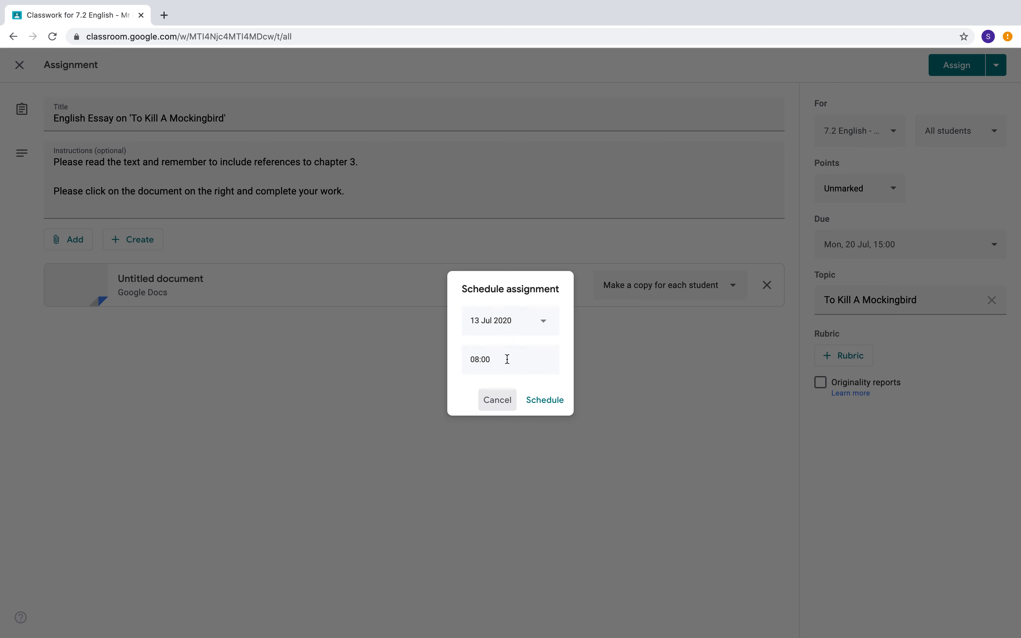
{"action": "left_click", "coordinate": [496, 363]}
{"action": "type", "text": "09:00"}
{"action": "key", "text": "Tab"}
{"action": "left_click", "coordinate": [547, 401]}
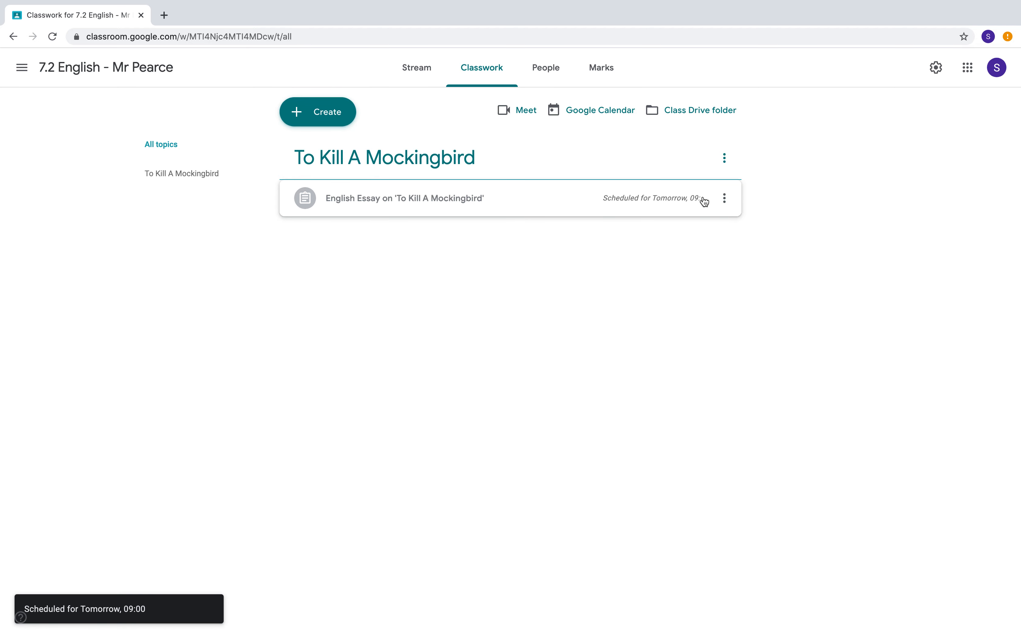
Reopen the scheduled essay assignment for editing, dismiss the rubric tip and schedule it again without changing anything.
{"action": "left_click", "coordinate": [728, 201]}
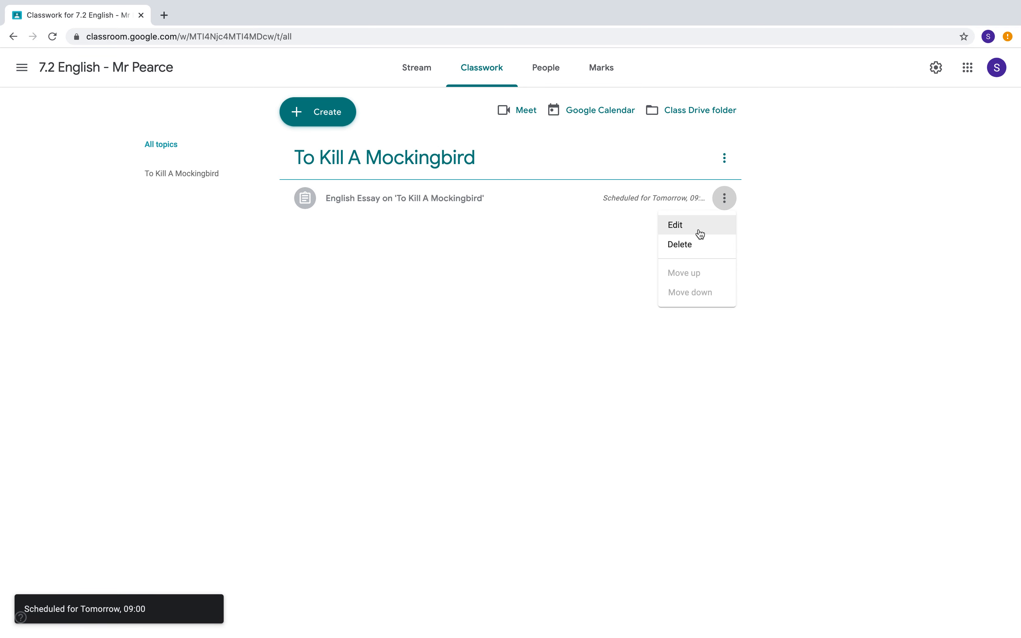
{"action": "left_click", "coordinate": [677, 225]}
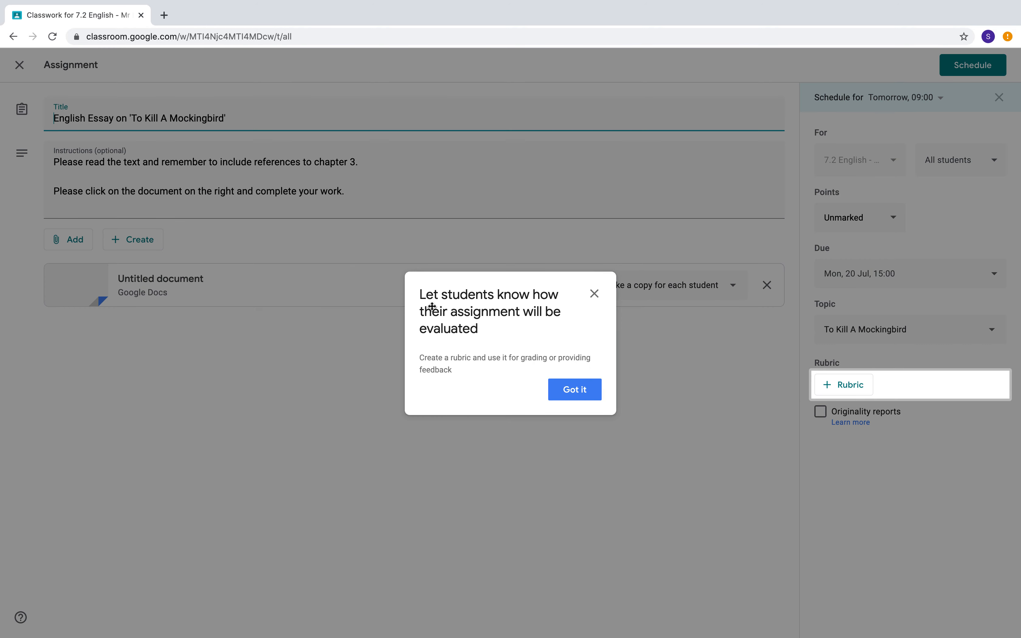
{"action": "left_click", "coordinate": [594, 294]}
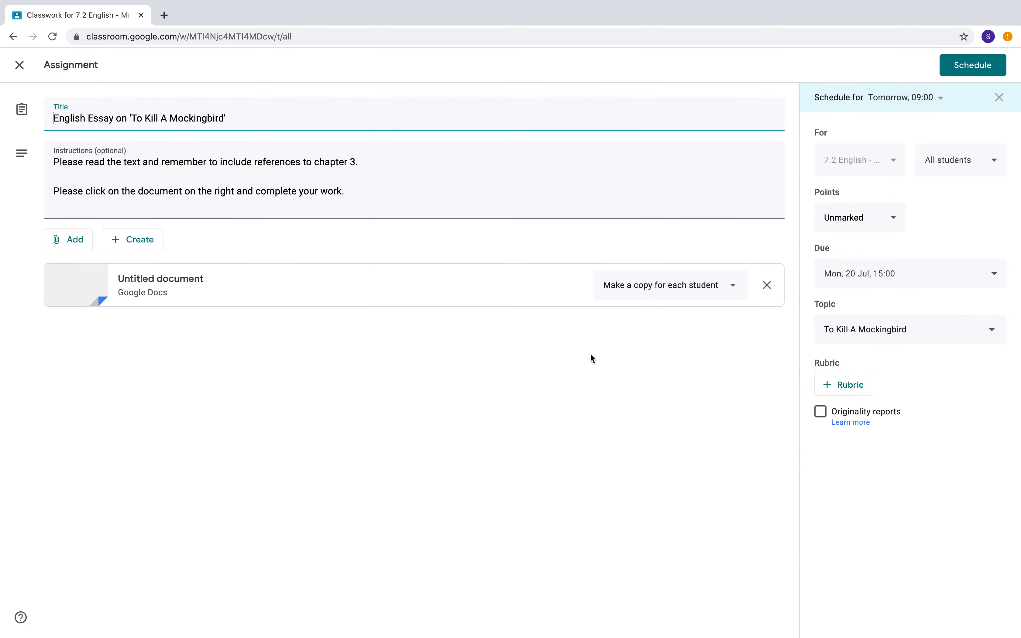
{"action": "left_click", "coordinate": [977, 66]}
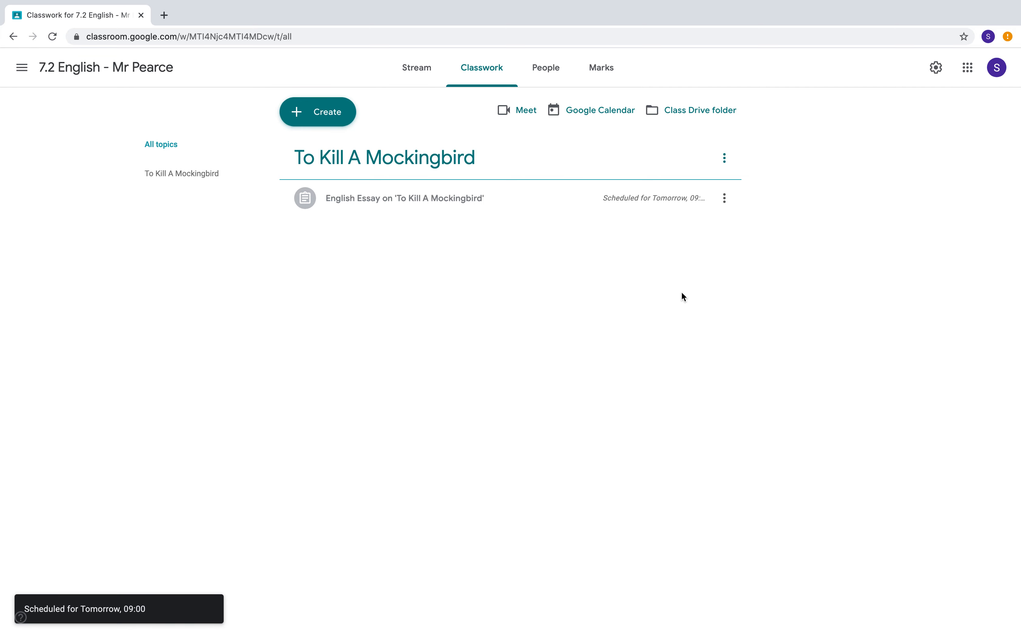
Start a new quiz assignment in the class's classwork.
{"action": "left_click", "coordinate": [341, 116]}
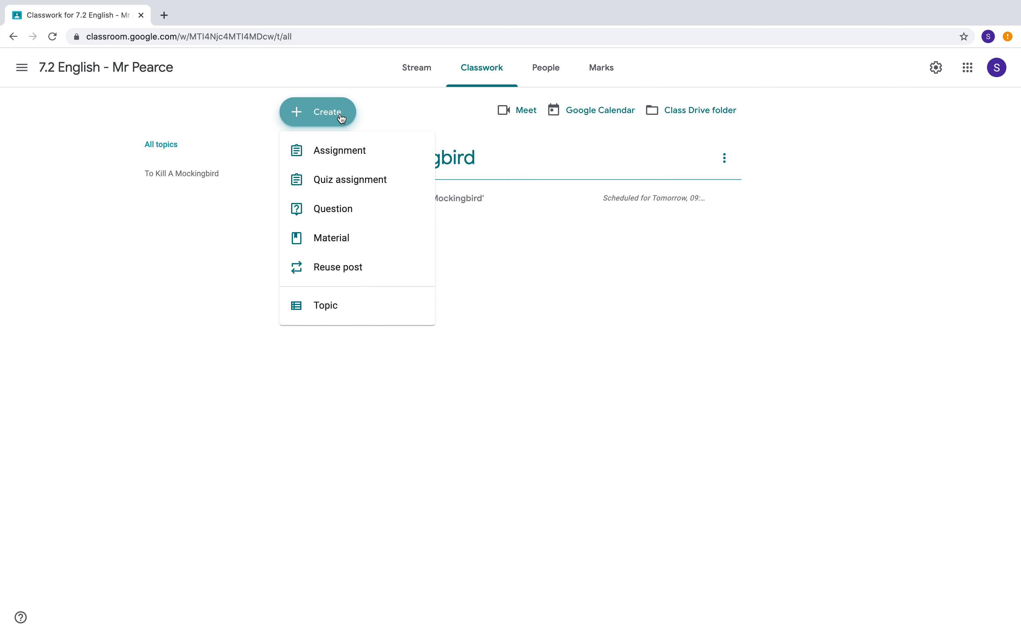
{"action": "left_click", "coordinate": [331, 182]}
{"action": "left_click", "coordinate": [941, 227]}
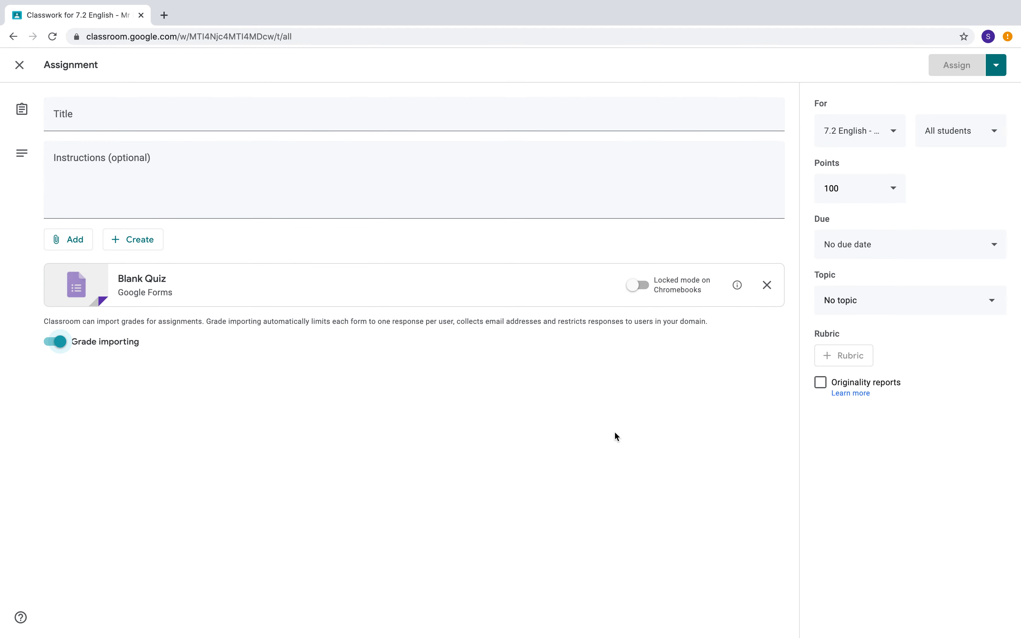
Title the quiz assignment "English Quiz" and enter "Fill out the quiz" as its instructions.
{"action": "left_click", "coordinate": [69, 127]}
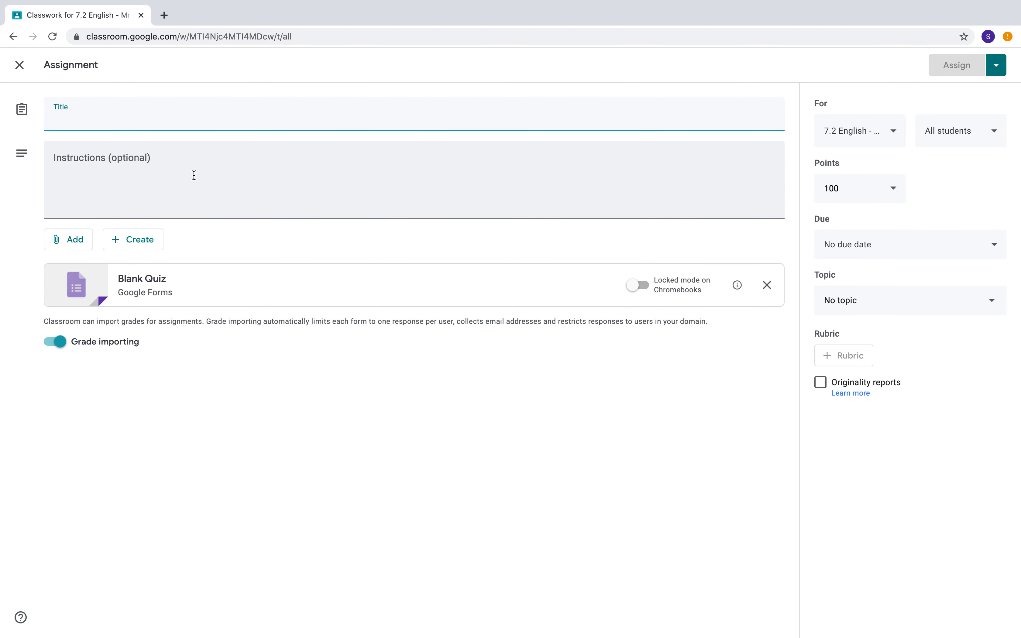
{"action": "type", "text": "English "}
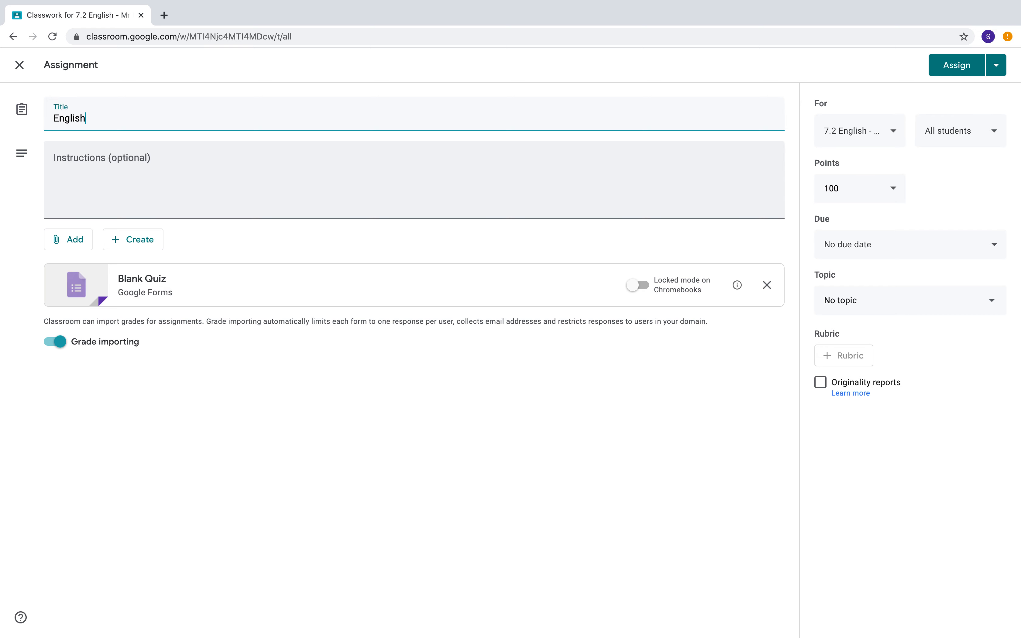
{"action": "type", "text": "Quiz"}
{"action": "left_click", "coordinate": [143, 188]}
{"action": "type", "text": "Fill out the quix"}
{"action": "key", "text": "BackSpace"}
{"action": "type", "text": "z"}
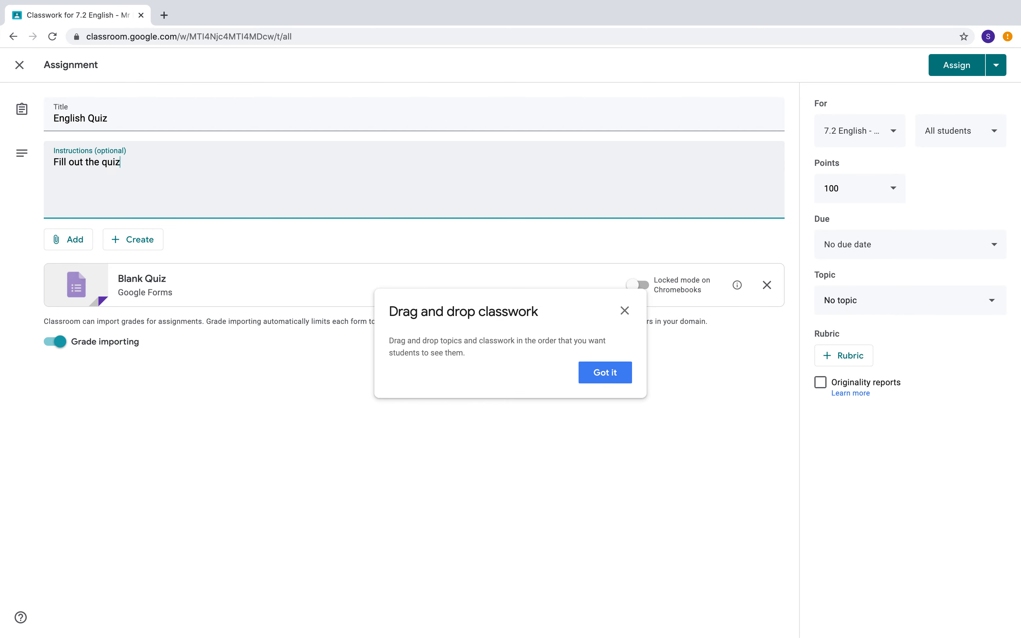
Dismiss the classwork tip, inspect the attached Blank Quiz form and check which classes the quiz can be assigned to.
{"action": "left_click", "coordinate": [625, 311]}
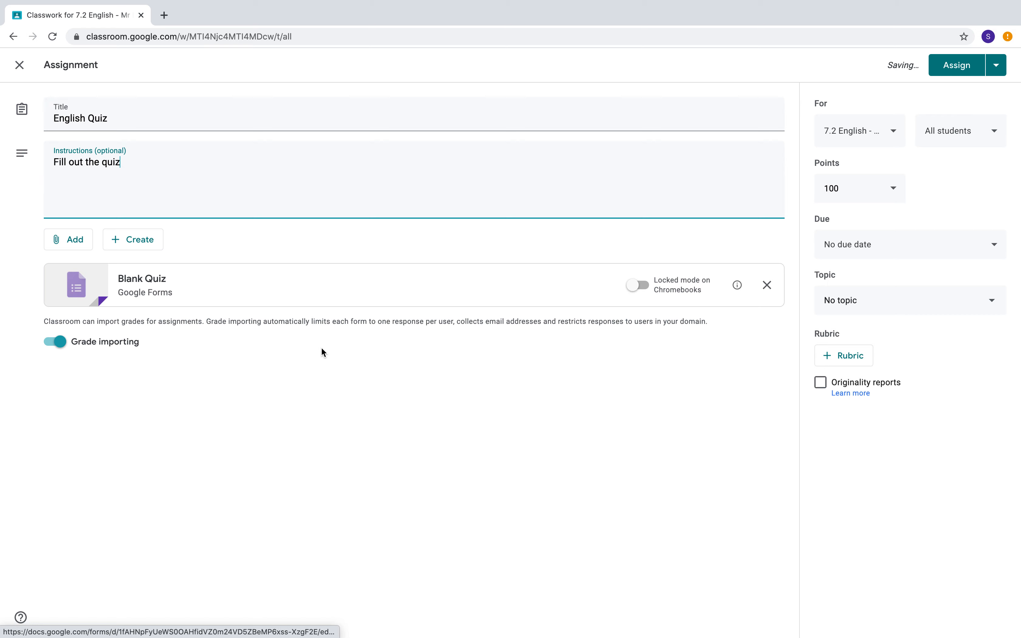
{"action": "left_click", "coordinate": [264, 365]}
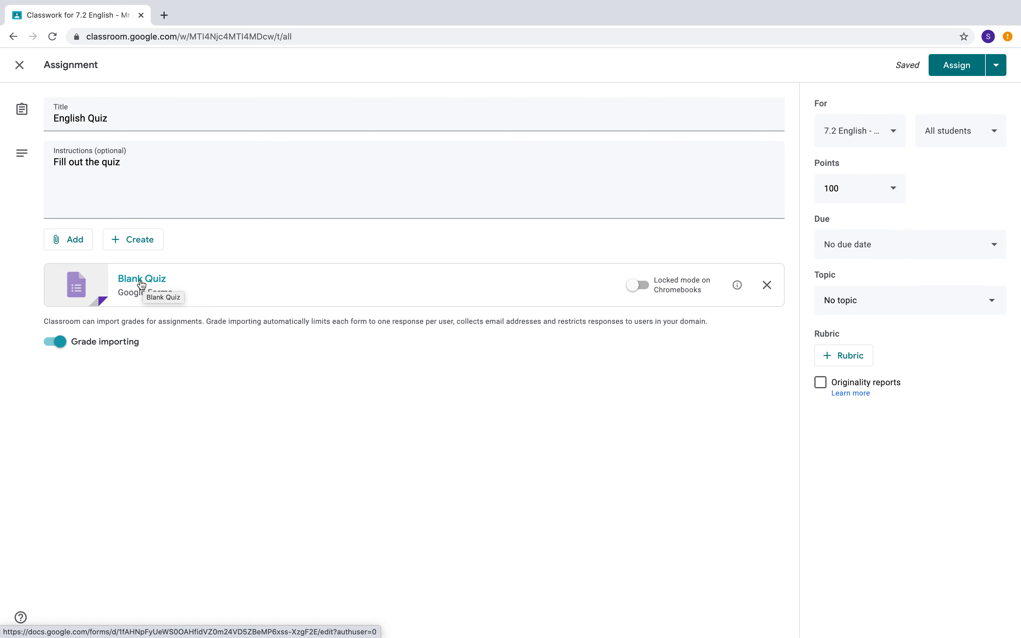
{"action": "left_click", "coordinate": [141, 280]}
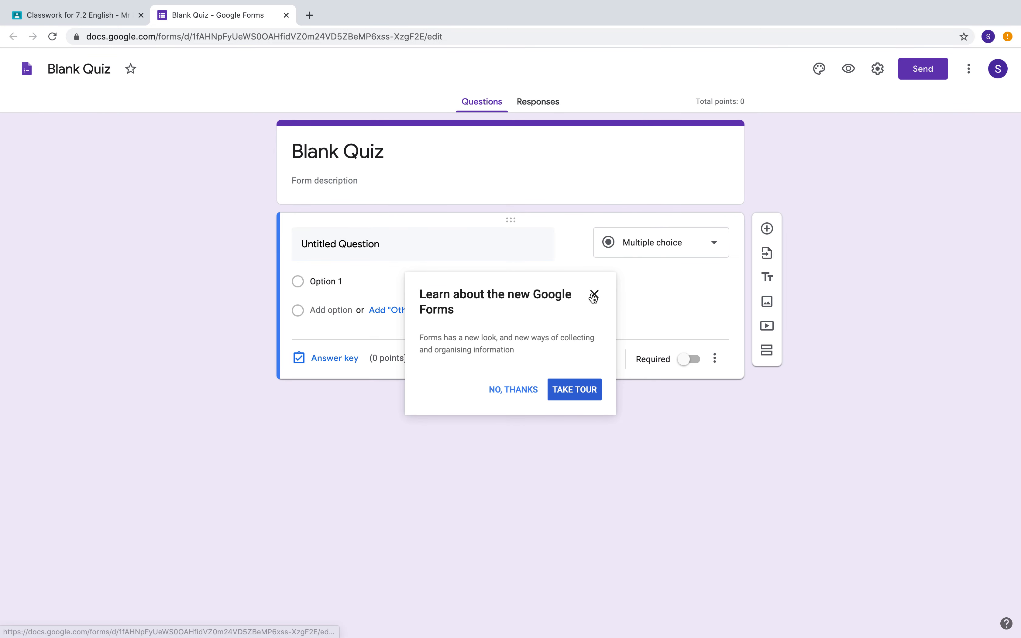
{"action": "left_click", "coordinate": [594, 294]}
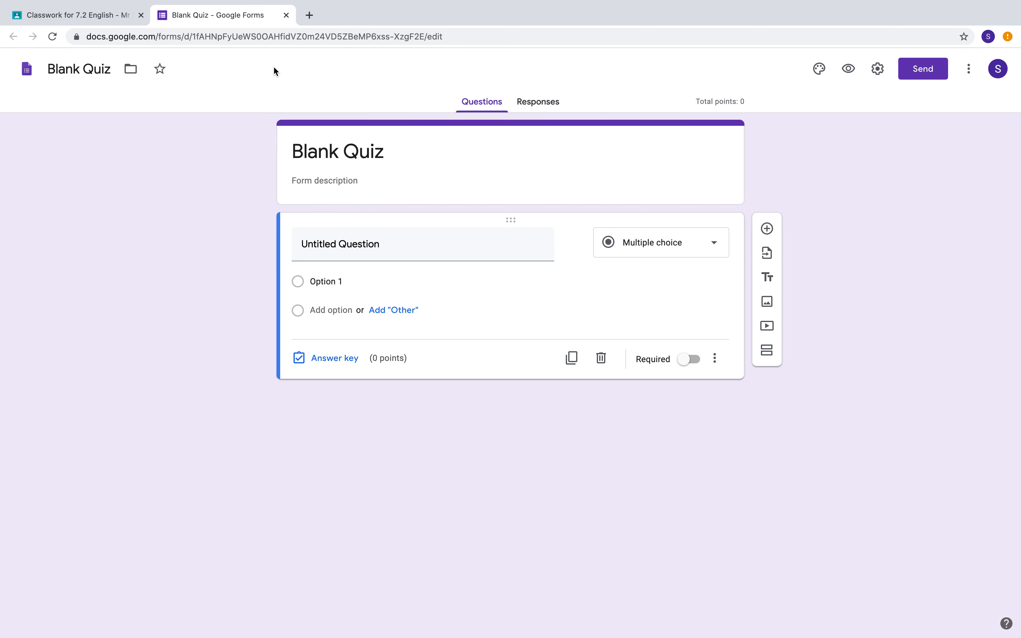
{"action": "left_click", "coordinate": [286, 16]}
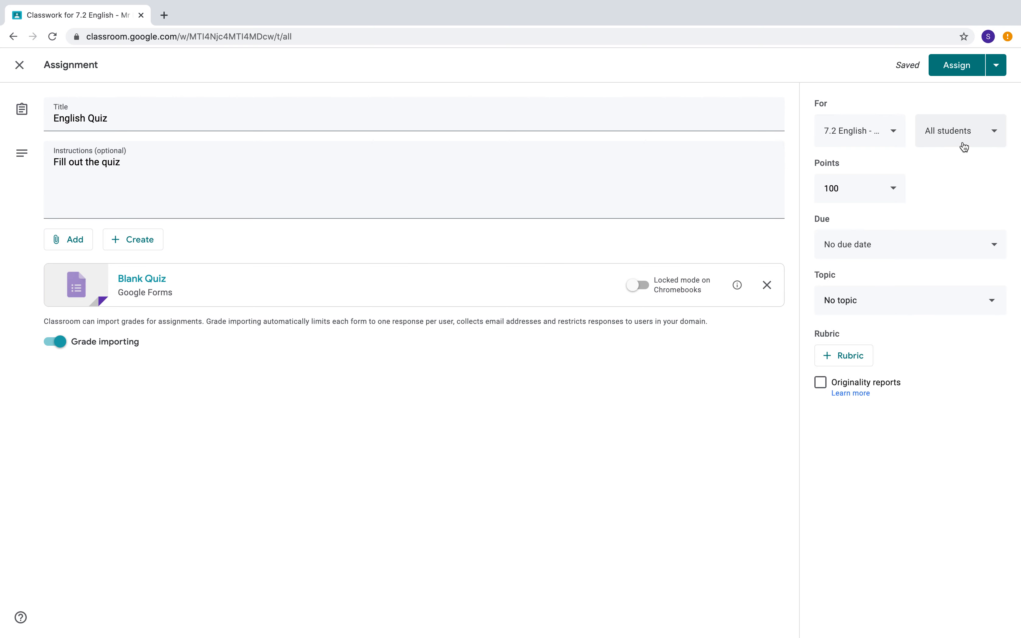
{"action": "left_click", "coordinate": [899, 135]}
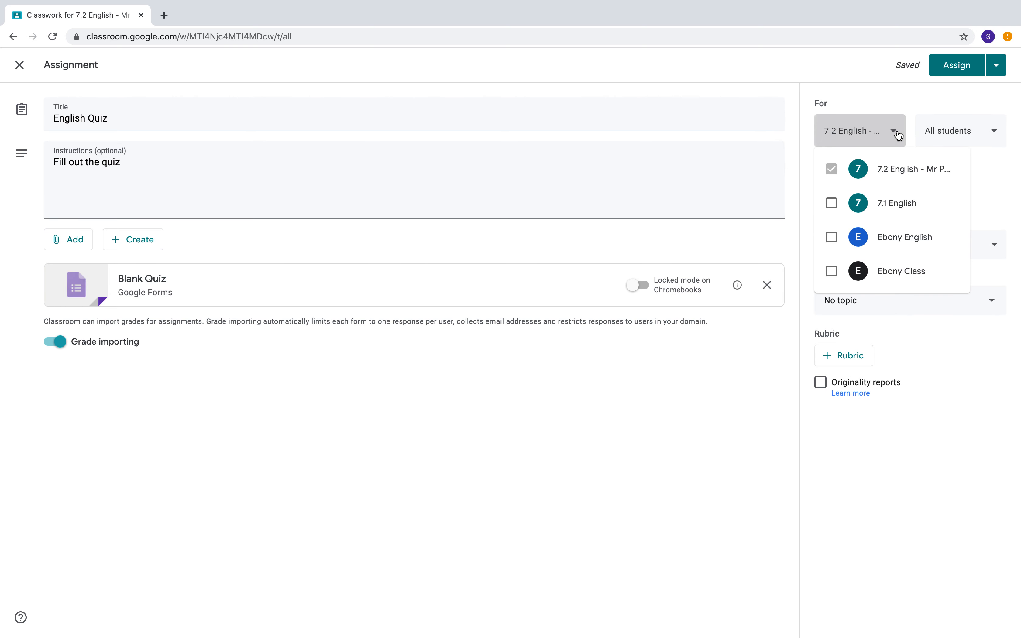
{"action": "left_click", "coordinate": [897, 134]}
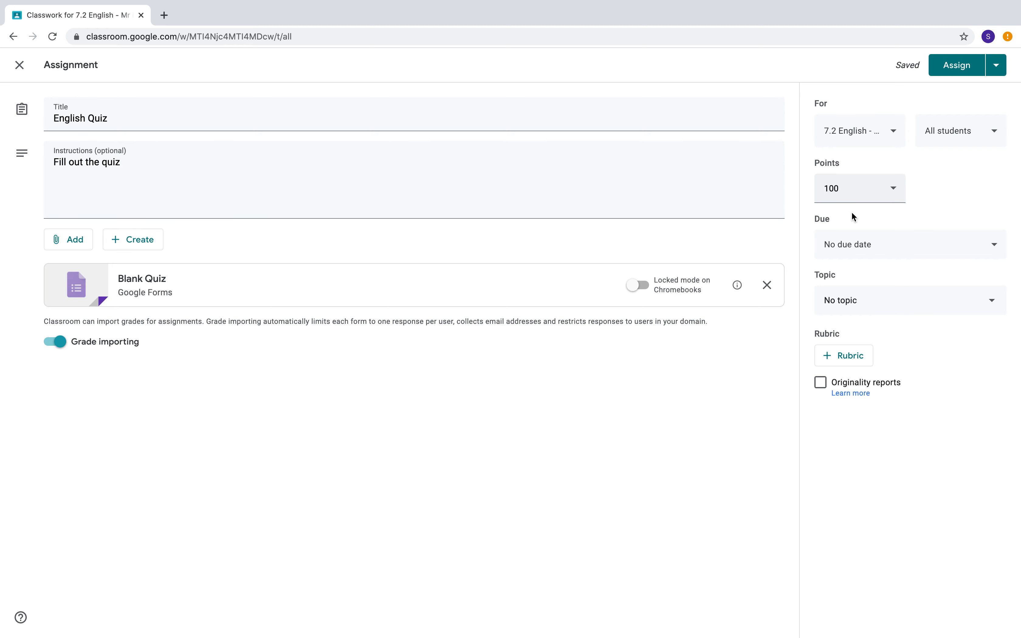
Set the quiz assignment's due date to 14 Jul 2020 at 10:00.
{"action": "left_click", "coordinate": [886, 250]}
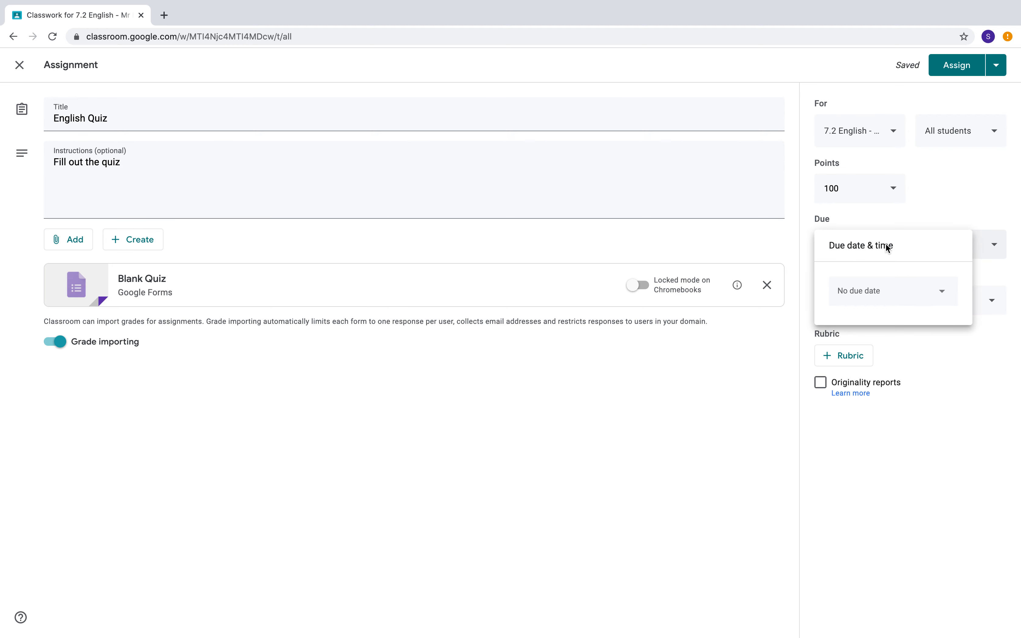
{"action": "left_click", "coordinate": [874, 295]}
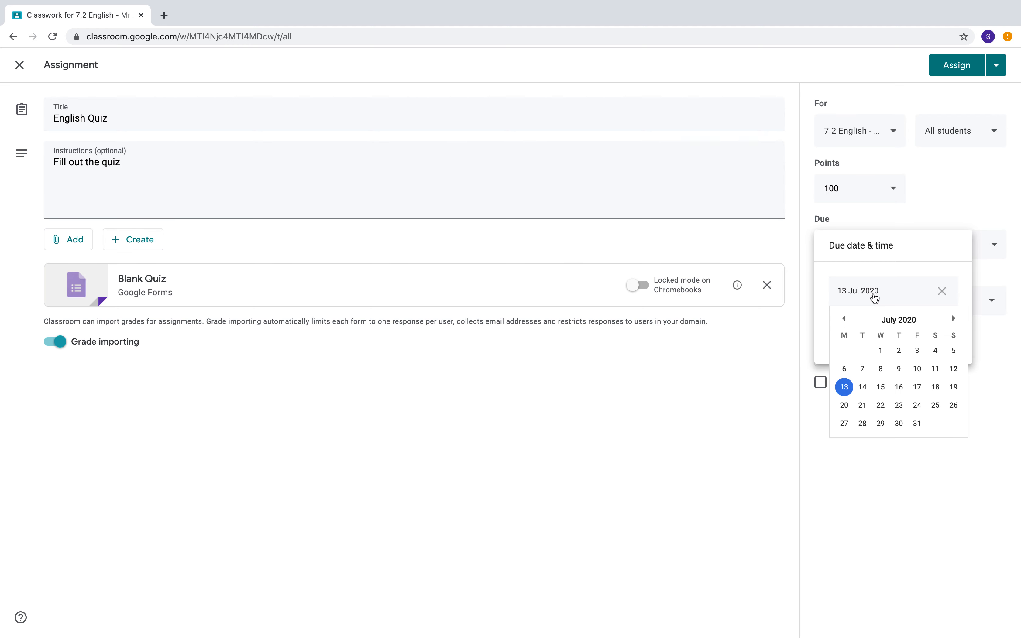
{"action": "left_click", "coordinate": [863, 388]}
{"action": "left_click", "coordinate": [883, 329]}
{"action": "type", "text": "20"}
{"action": "key", "text": "BackSpace"}
{"action": "key", "text": "BackSpace"}
{"action": "type", "text": "10"}
{"action": "key", "text": "Tab"}
{"action": "left_click", "coordinate": [876, 420]}
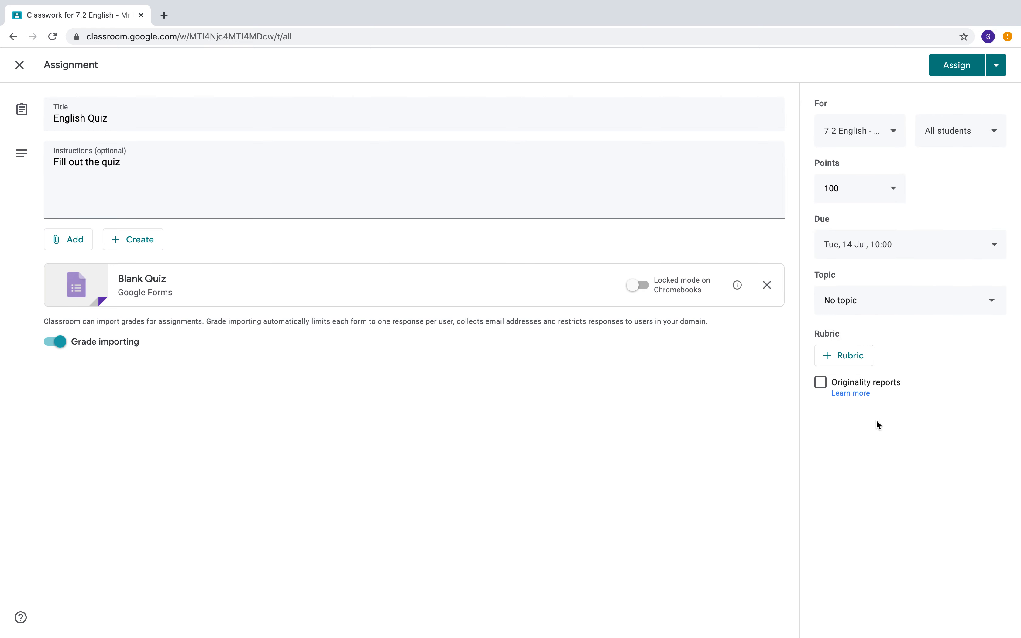
File the quiz under the topic "To Kill A Mockingbird" and assign it to the class immediately.
{"action": "left_click", "coordinate": [853, 310]}
{"action": "left_click", "coordinate": [841, 370]}
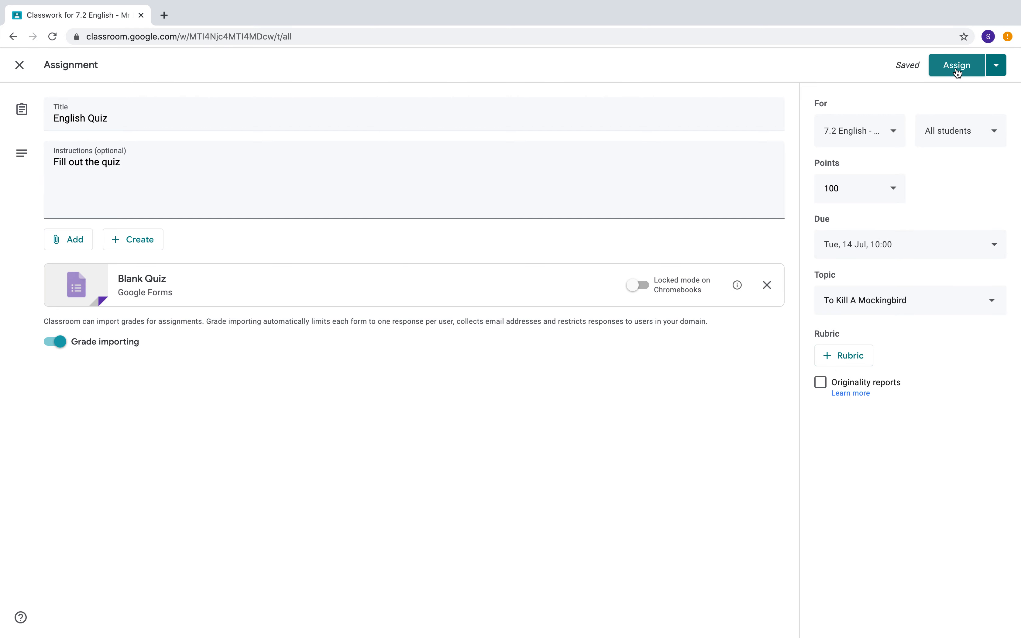
{"action": "left_click", "coordinate": [995, 66]}
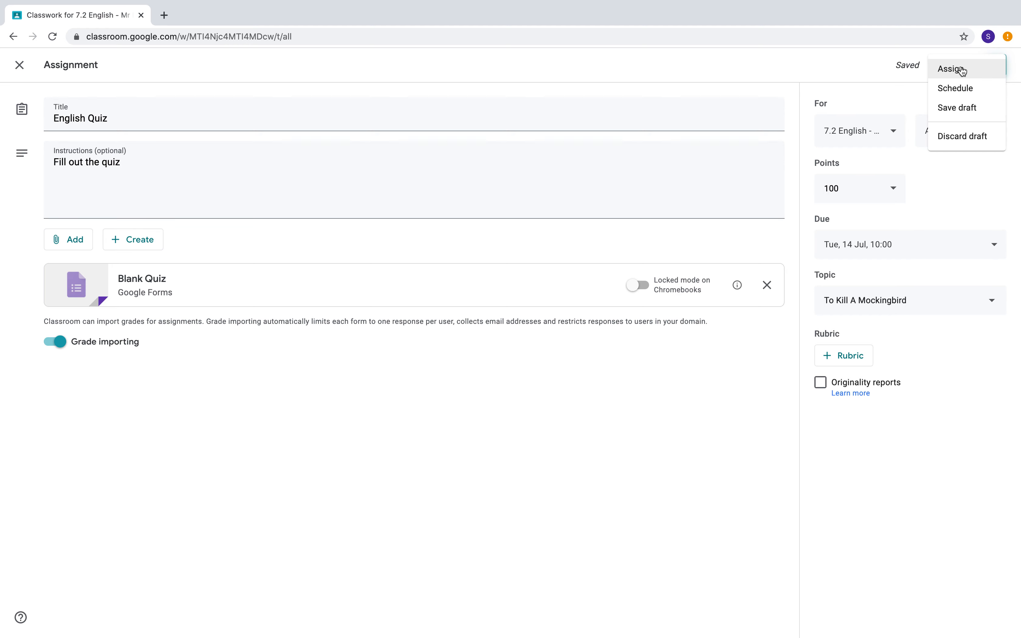
{"action": "left_click", "coordinate": [959, 71]}
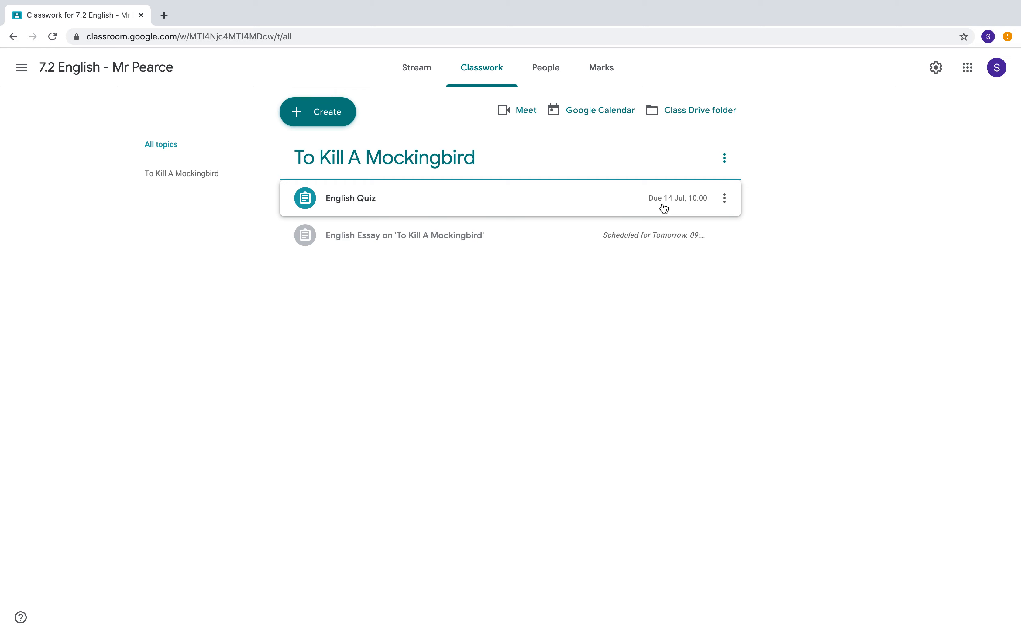
Create a new classwork question reading "How do you feel about To Kill A Mockingbird".
{"action": "left_click", "coordinate": [341, 122]}
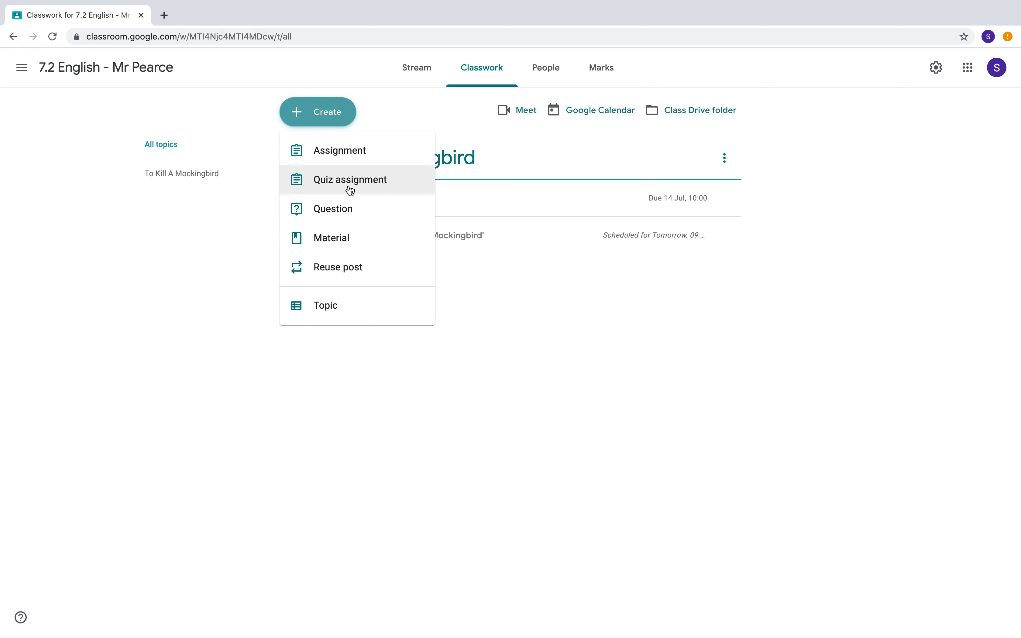
{"action": "left_click", "coordinate": [345, 211]}
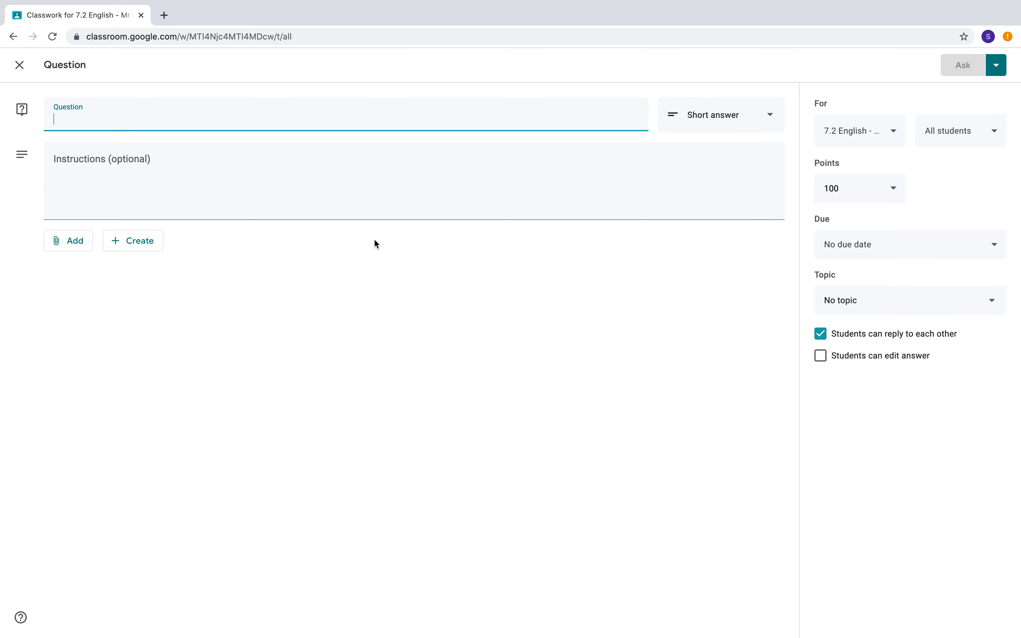
{"action": "type", "text": "How do you feel about To Kill A Mockingbird"}
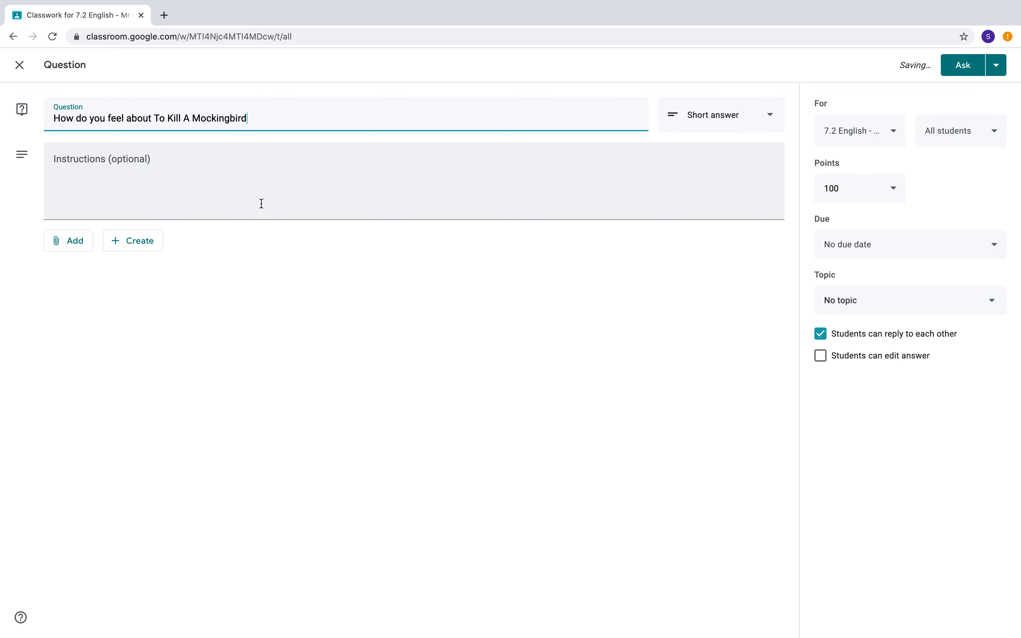
{"action": "left_click", "coordinate": [259, 201]}
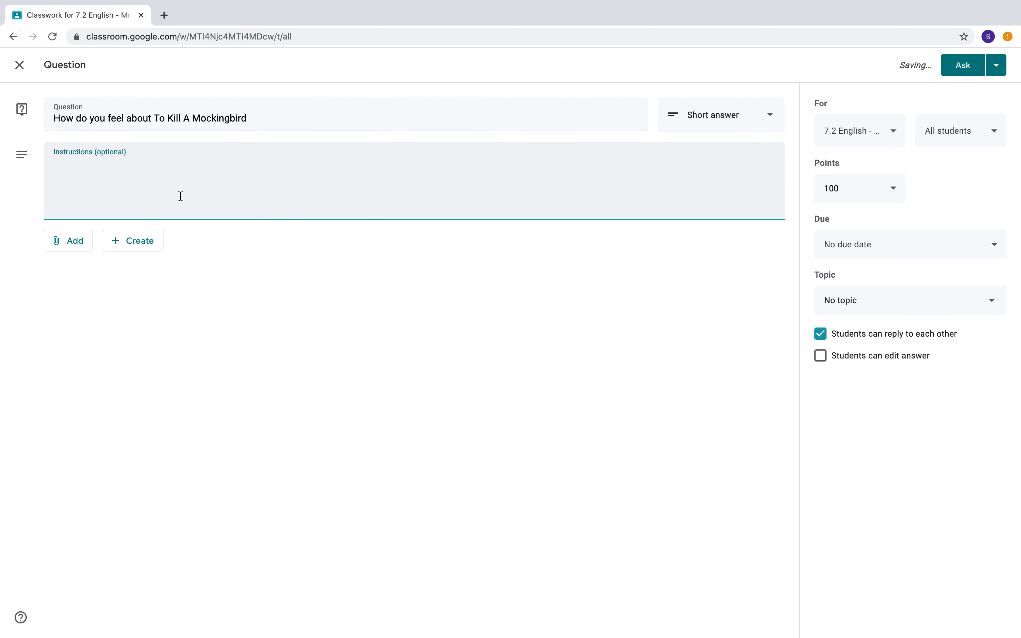
Try the multiple choice answer type for the question and switch it back to short answer.
{"action": "left_click", "coordinate": [759, 121]}
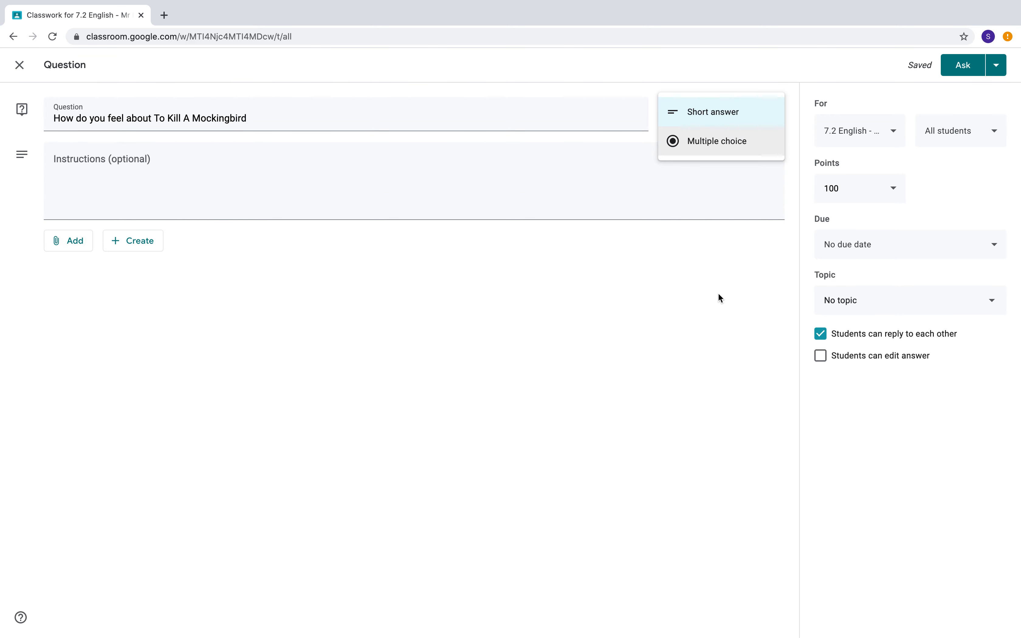
{"action": "left_click", "coordinate": [704, 141]}
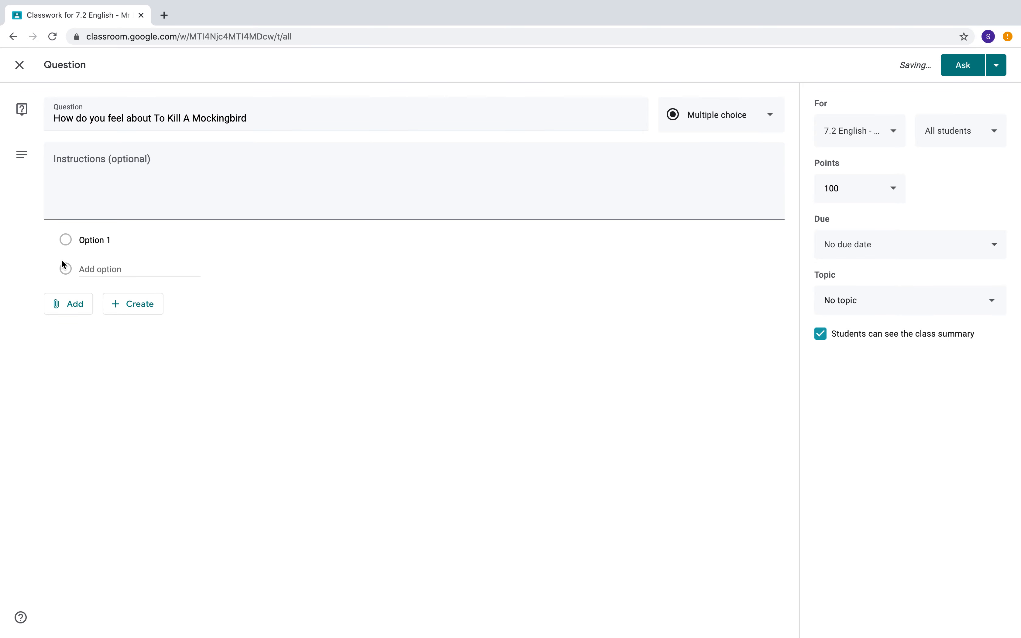
{"action": "left_click", "coordinate": [110, 240]}
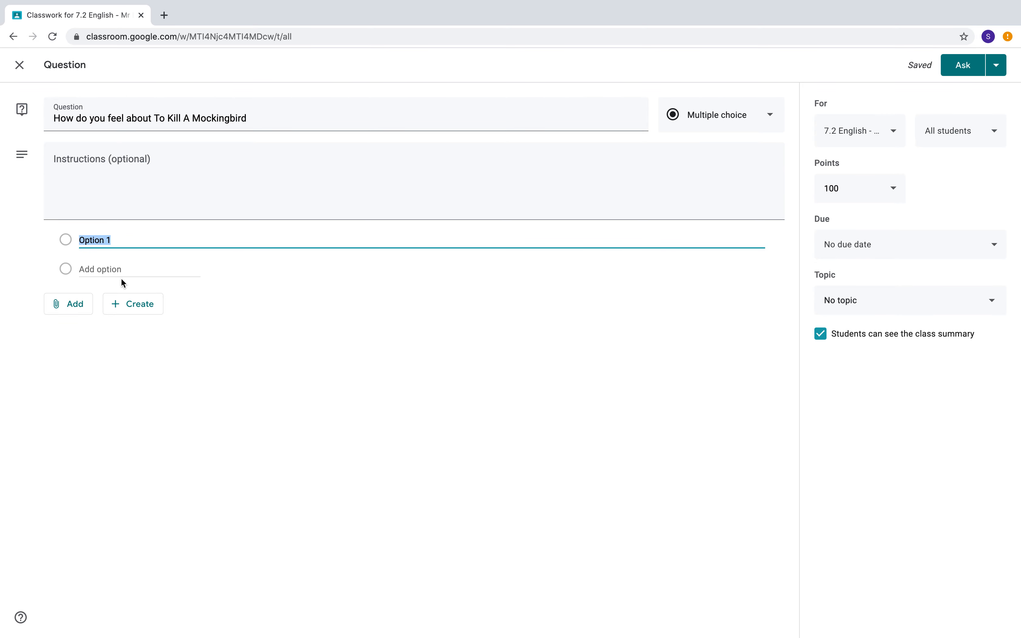
{"action": "left_click", "coordinate": [737, 125]}
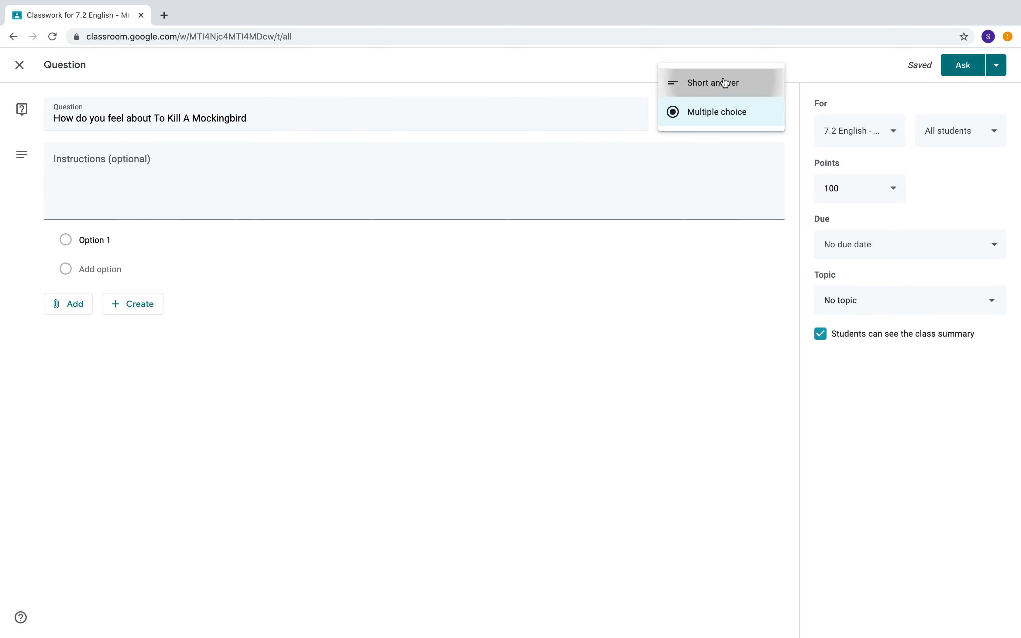
{"action": "left_click", "coordinate": [734, 83]}
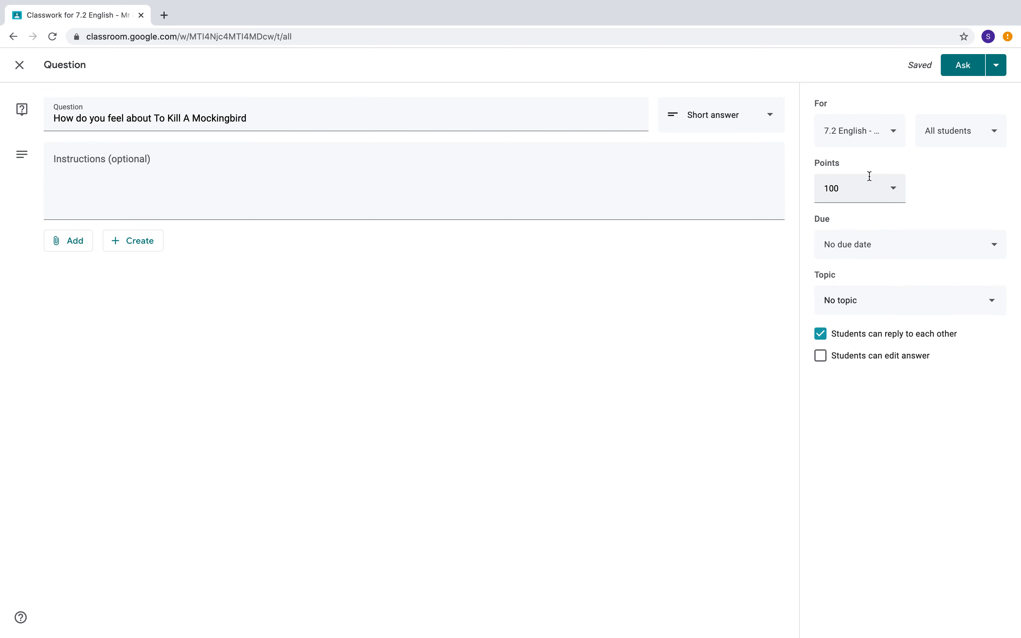
Make the question unmarked and post it to the class.
{"action": "left_click", "coordinate": [882, 200]}
{"action": "left_click", "coordinate": [850, 218]}
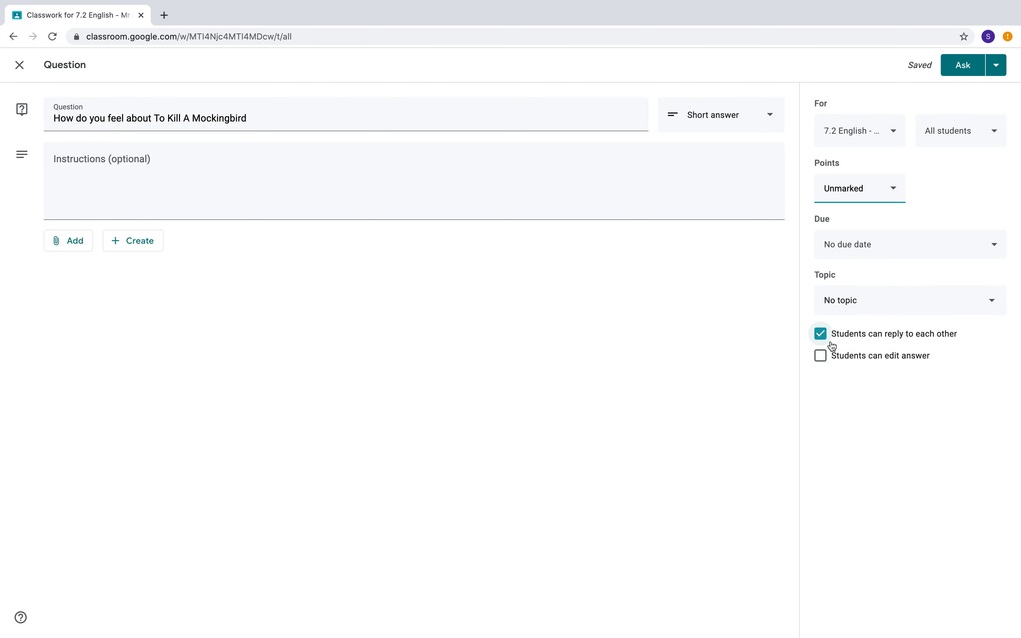
{"action": "left_click", "coordinate": [964, 66]}
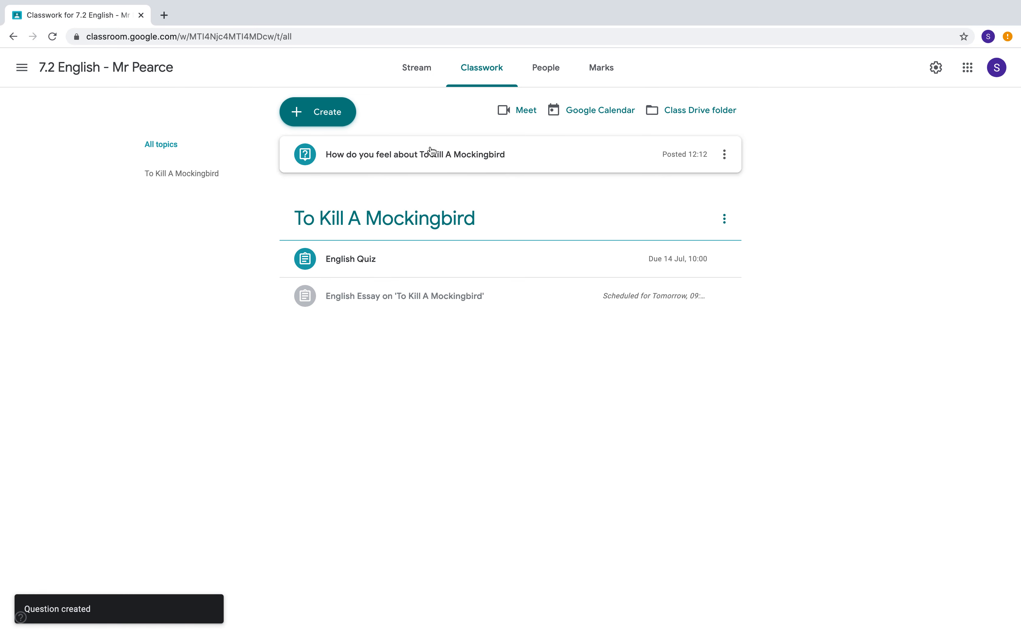
Open the posted question and review its students' answers view and its question details.
{"action": "left_click", "coordinate": [391, 157]}
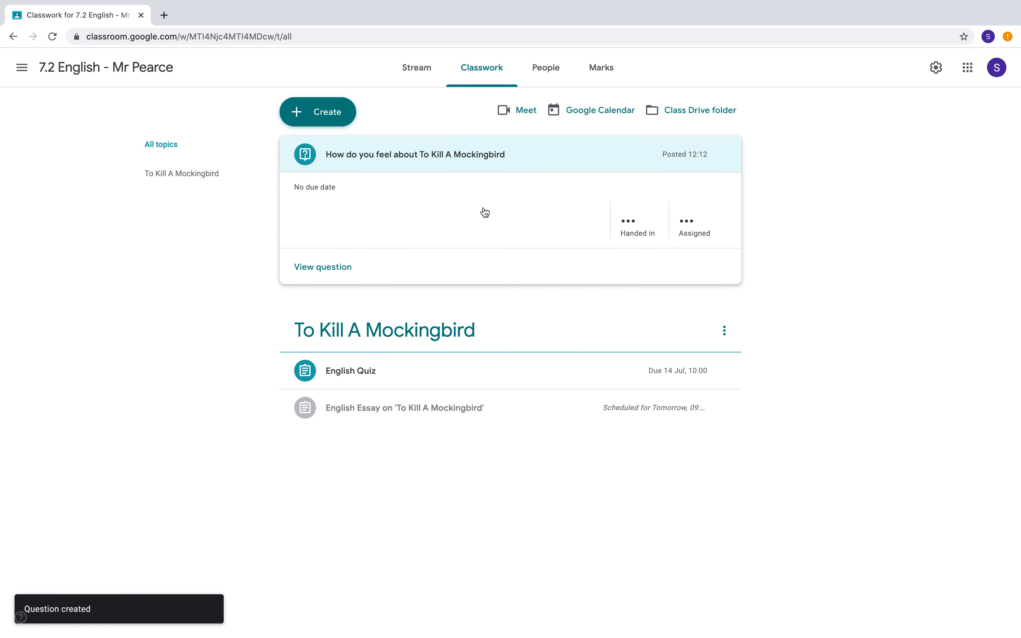
{"action": "left_click", "coordinate": [325, 269]}
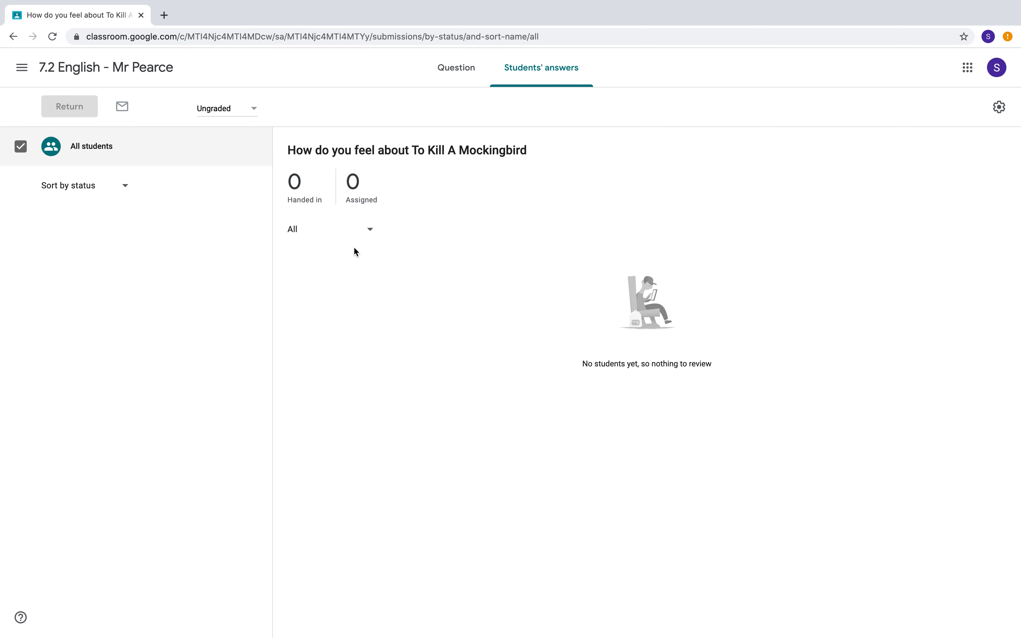
{"action": "left_click", "coordinate": [456, 67]}
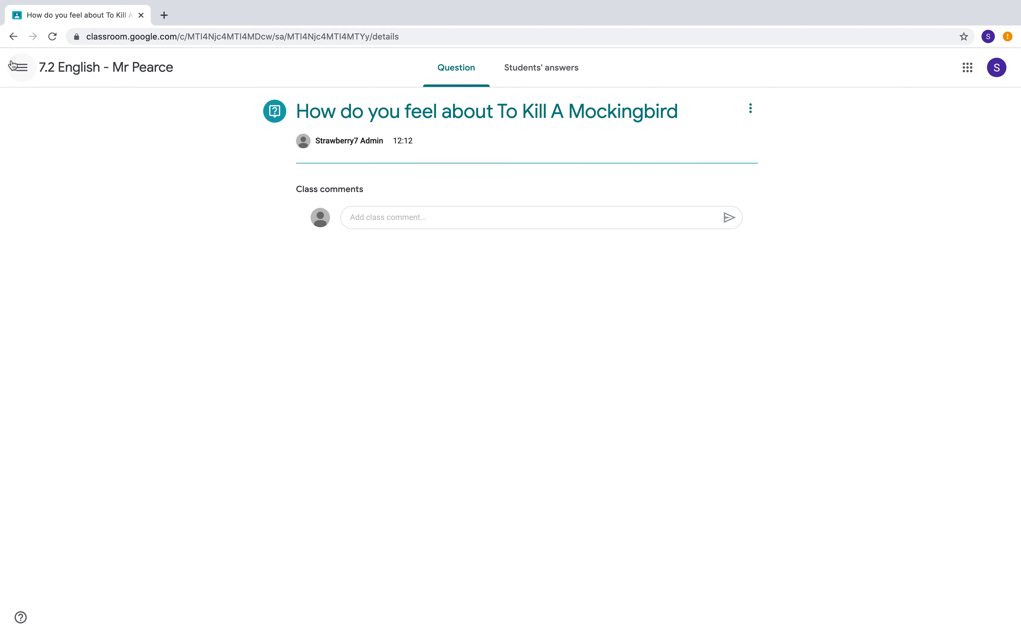
Return to the 7.2 English class's classwork and start a material titled "A useful video on how to hand in your work".
{"action": "left_click", "coordinate": [20, 68]}
{"action": "left_click", "coordinate": [83, 80]}
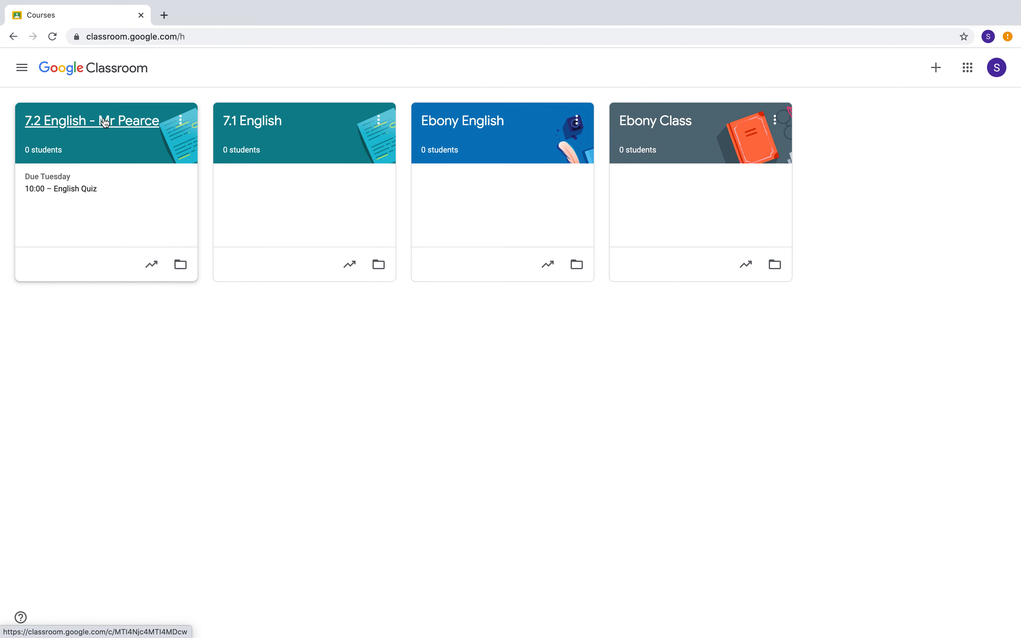
{"action": "left_click", "coordinate": [193, 139]}
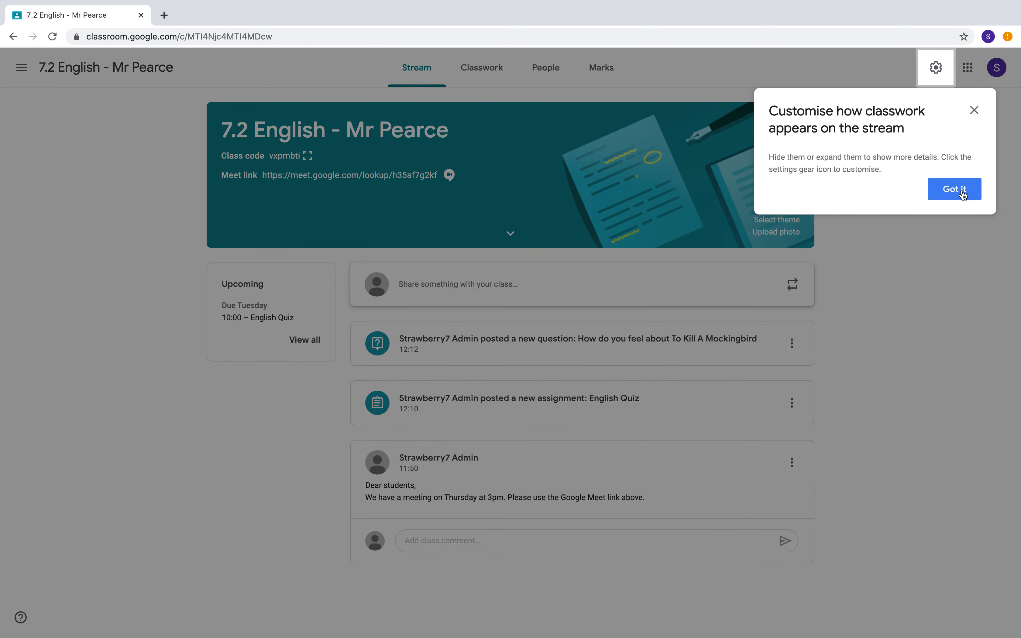
{"action": "left_click", "coordinate": [960, 190]}
{"action": "left_click", "coordinate": [490, 76]}
{"action": "left_click", "coordinate": [341, 110]}
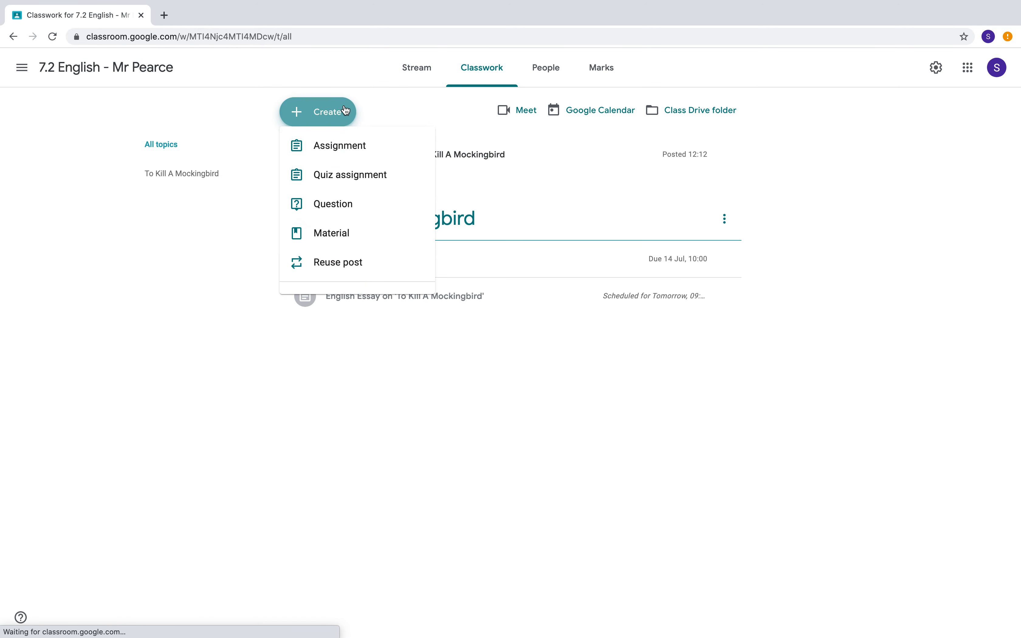
{"action": "left_click", "coordinate": [353, 239]}
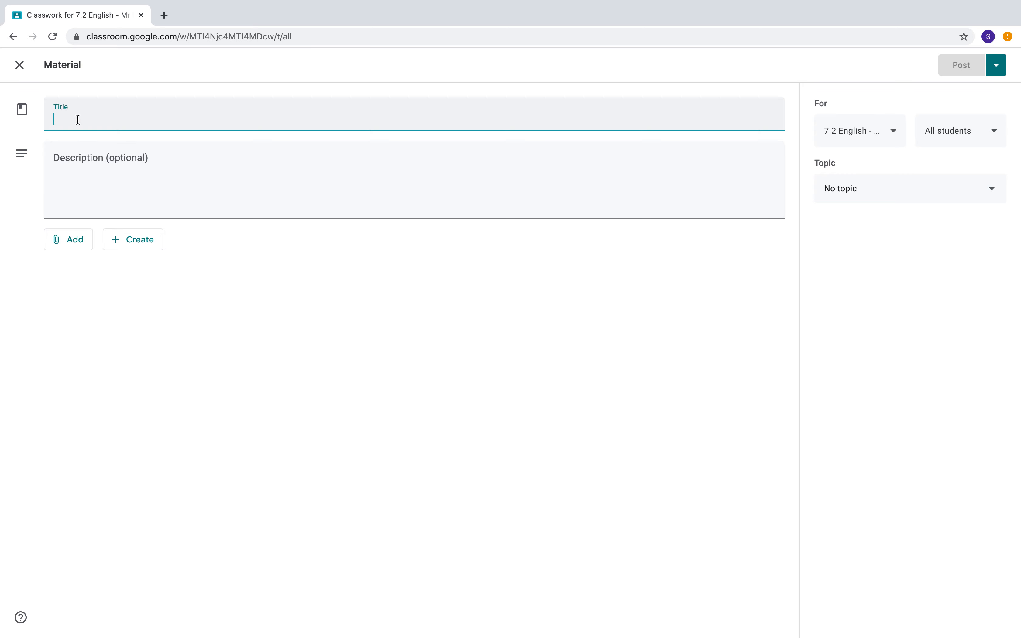
{"action": "type", "text": "A useful video on how to hand in your work"}
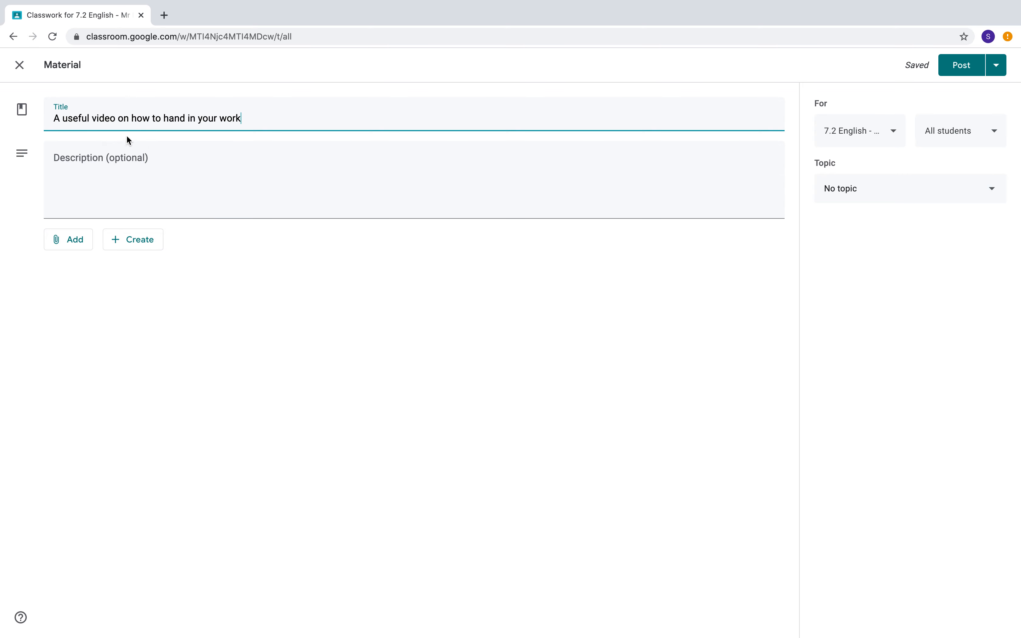
Open YouTube video insertion for the material, search for "google classroom hand in work strawberry7" and check the option to insert by URL.
{"action": "left_click", "coordinate": [84, 245]}
{"action": "left_click", "coordinate": [104, 328]}
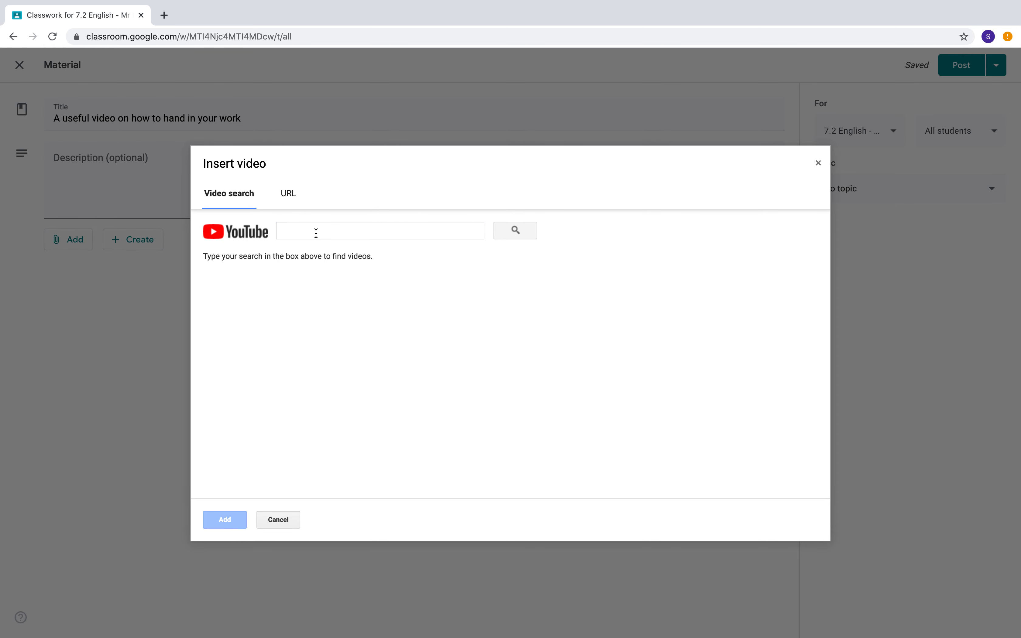
{"action": "left_click", "coordinate": [316, 233]}
{"action": "type", "text": "google classroom hand in work"}
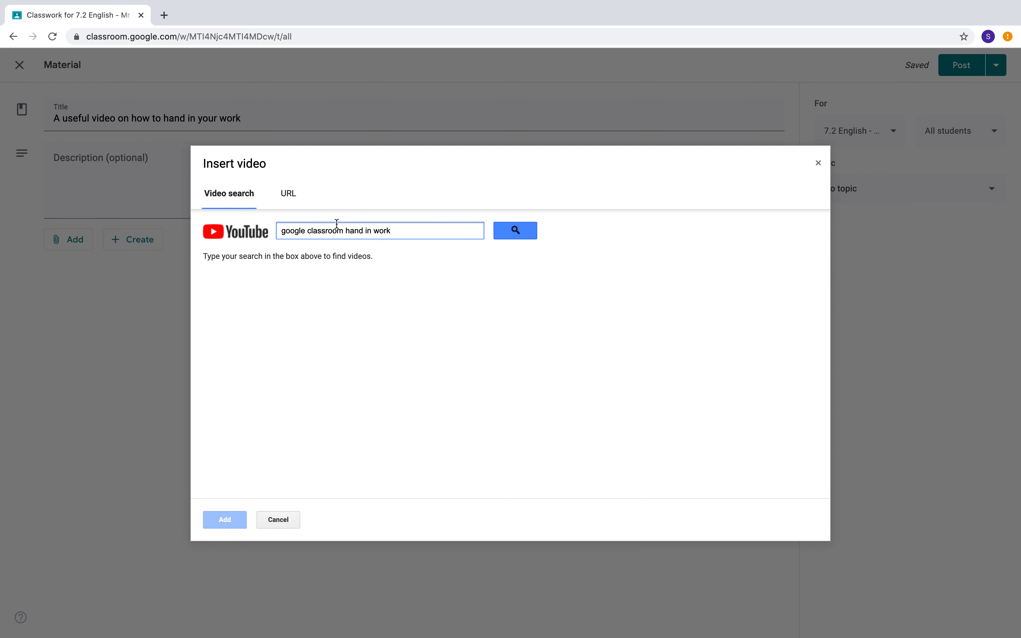
{"action": "type", "text": " strawberry7"}
{"action": "left_click", "coordinate": [503, 233]}
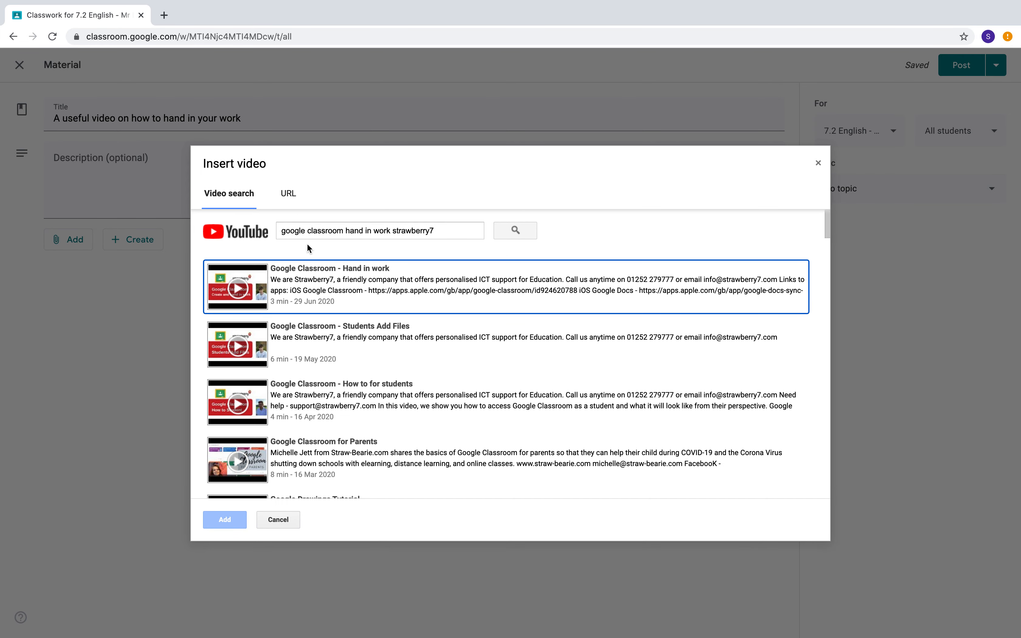
{"action": "left_click", "coordinate": [296, 197]}
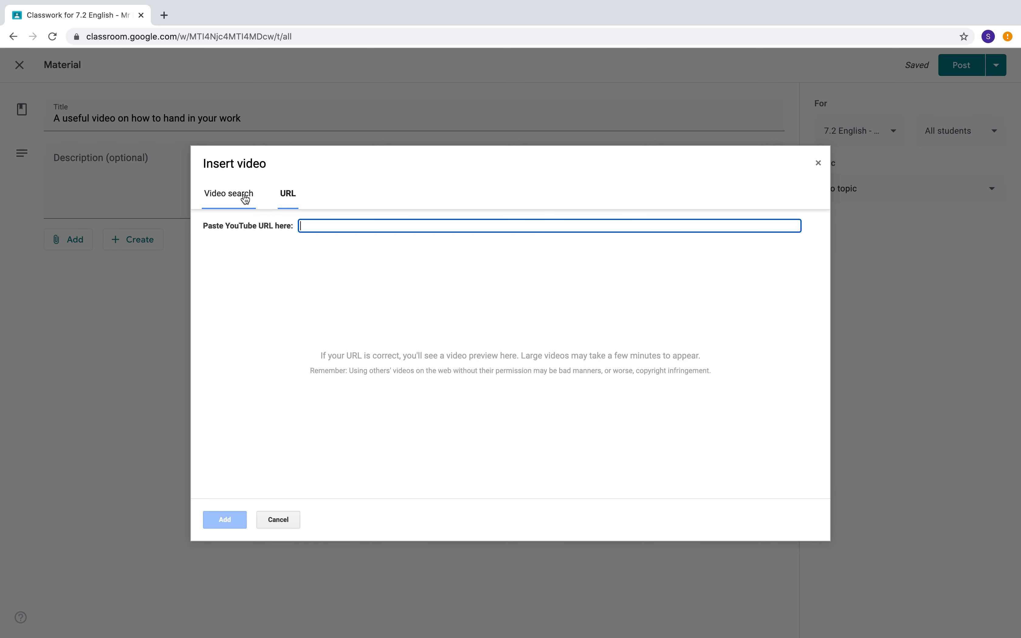
{"action": "left_click", "coordinate": [235, 199]}
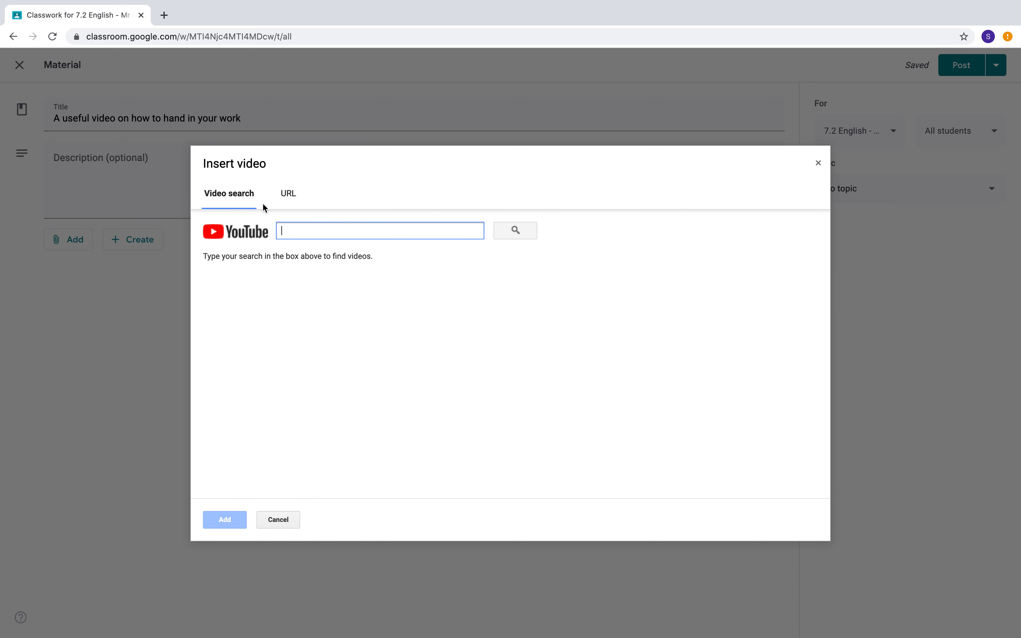
Search YouTube for "strawberry7 hand in work", attach the video "Google Classroom - Hand in work" and post the material.
{"action": "type", "text": "s"}
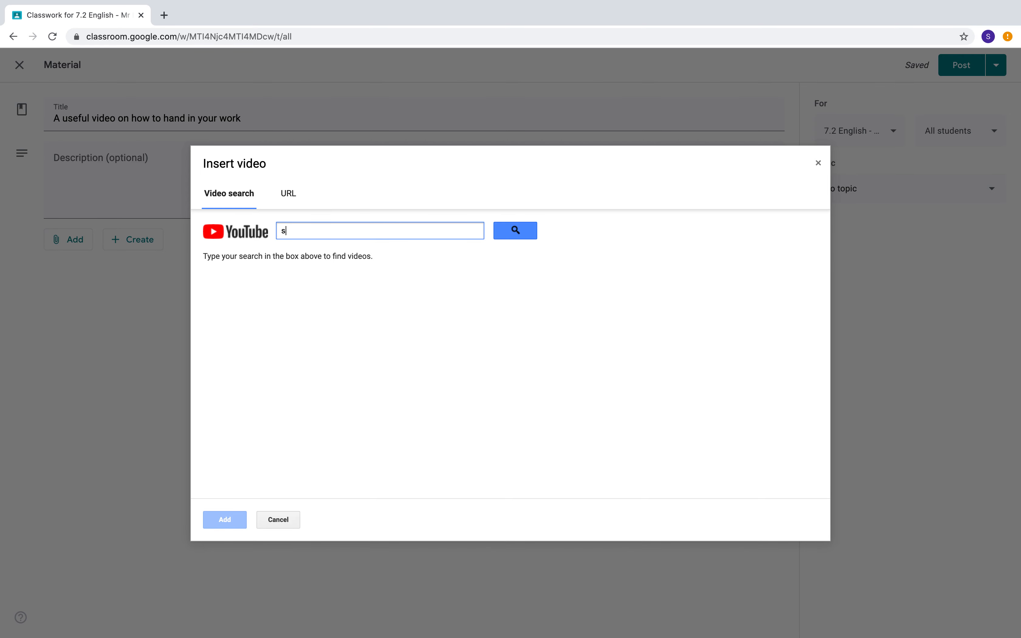
{"action": "type", "text": "trawberry7 hand in work"}
{"action": "key", "text": "Return"}
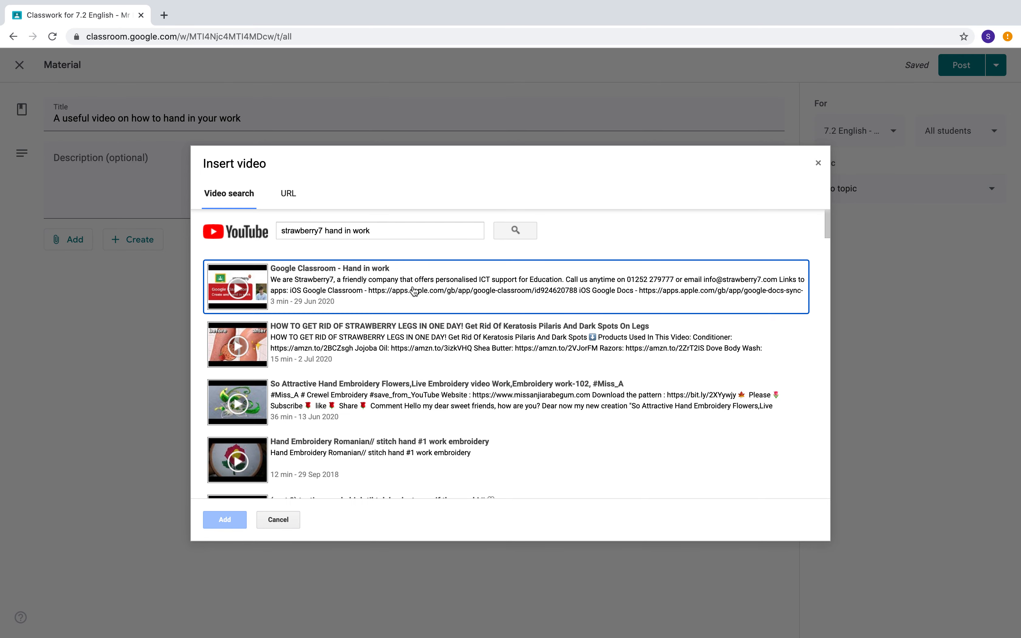
{"action": "left_click", "coordinate": [347, 289]}
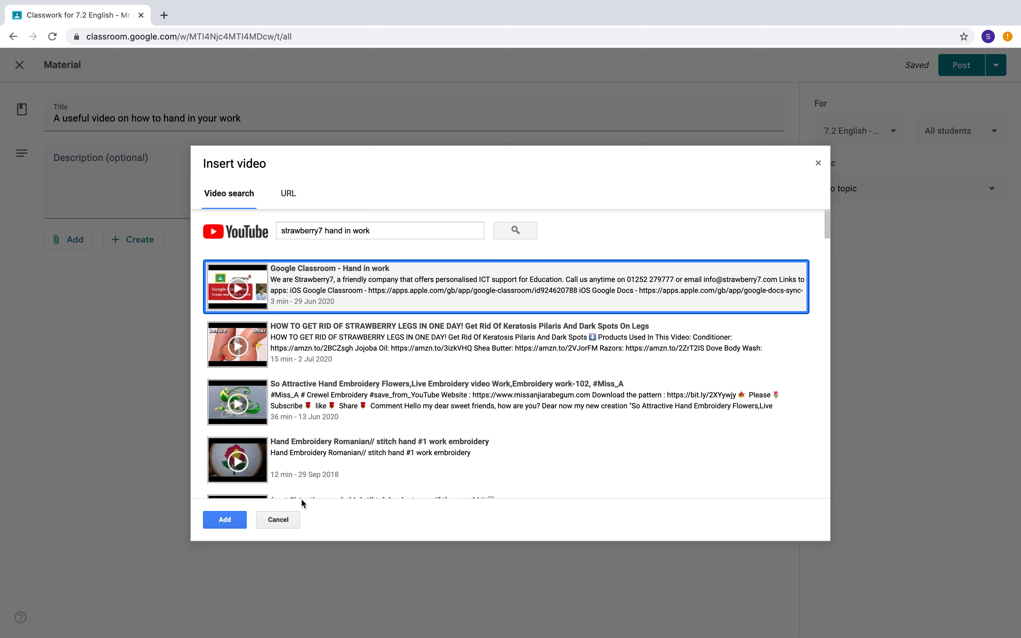
{"action": "left_click", "coordinate": [235, 519]}
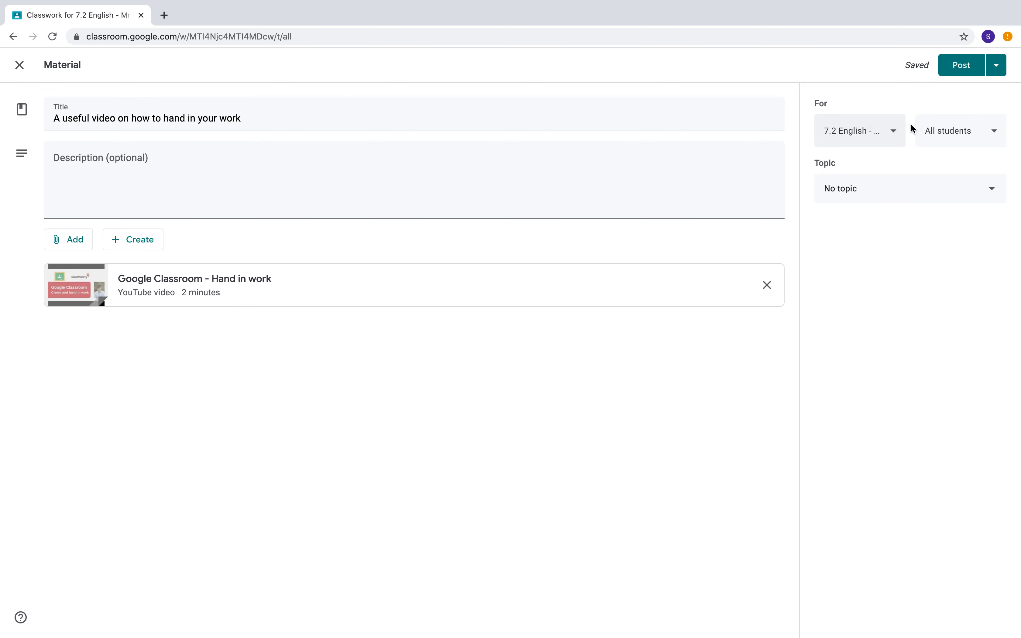
{"action": "left_click", "coordinate": [961, 66]}
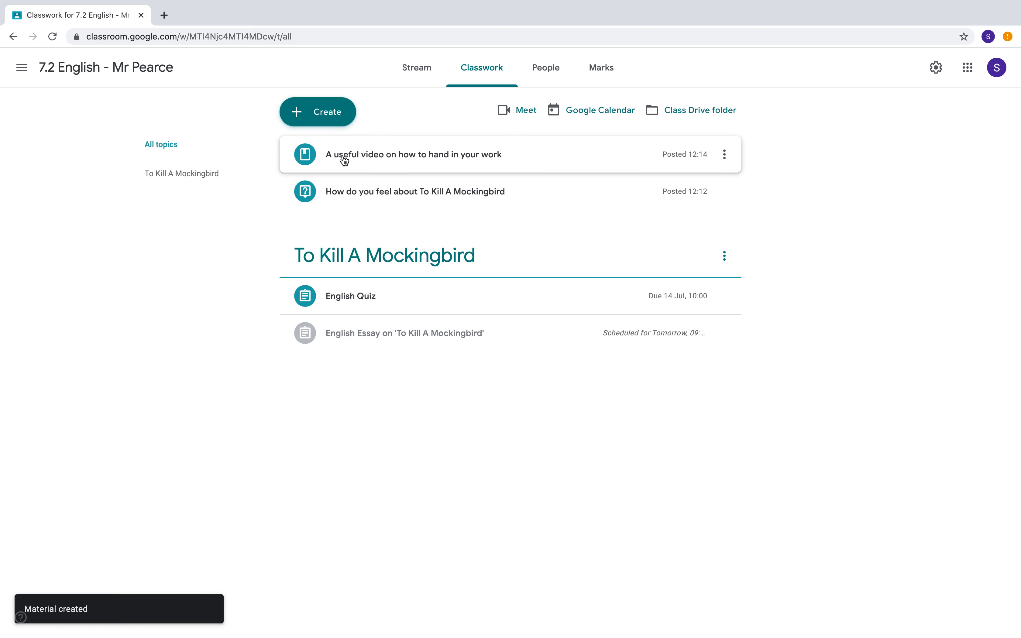
View the posted material's details page, then check the class's classwork list and stream.
{"action": "left_click", "coordinate": [442, 158]}
{"action": "left_click", "coordinate": [334, 280]}
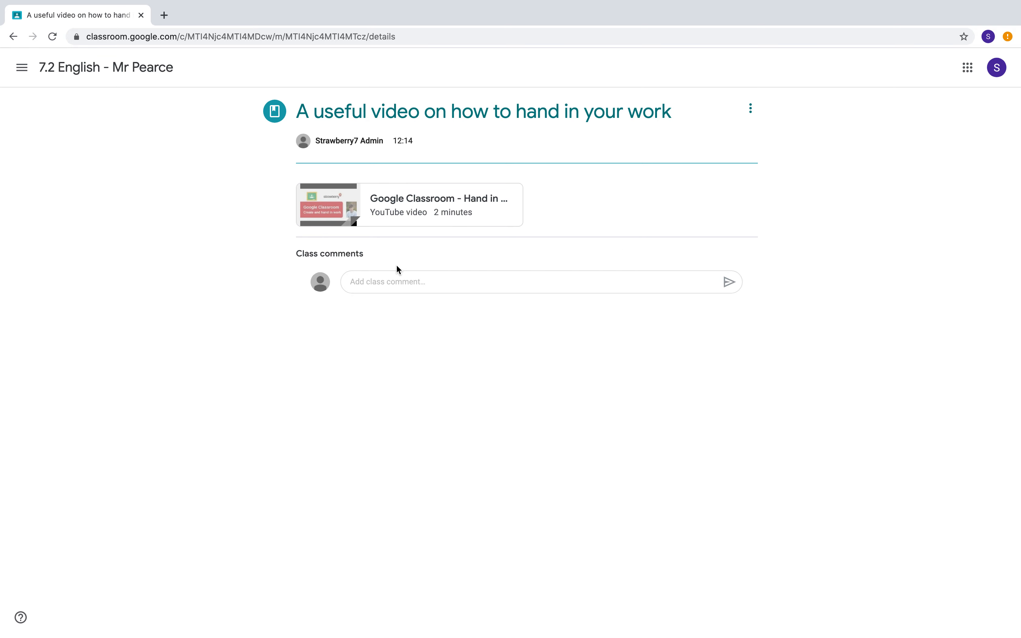
{"action": "left_click", "coordinate": [71, 68]}
{"action": "left_click", "coordinate": [490, 76]}
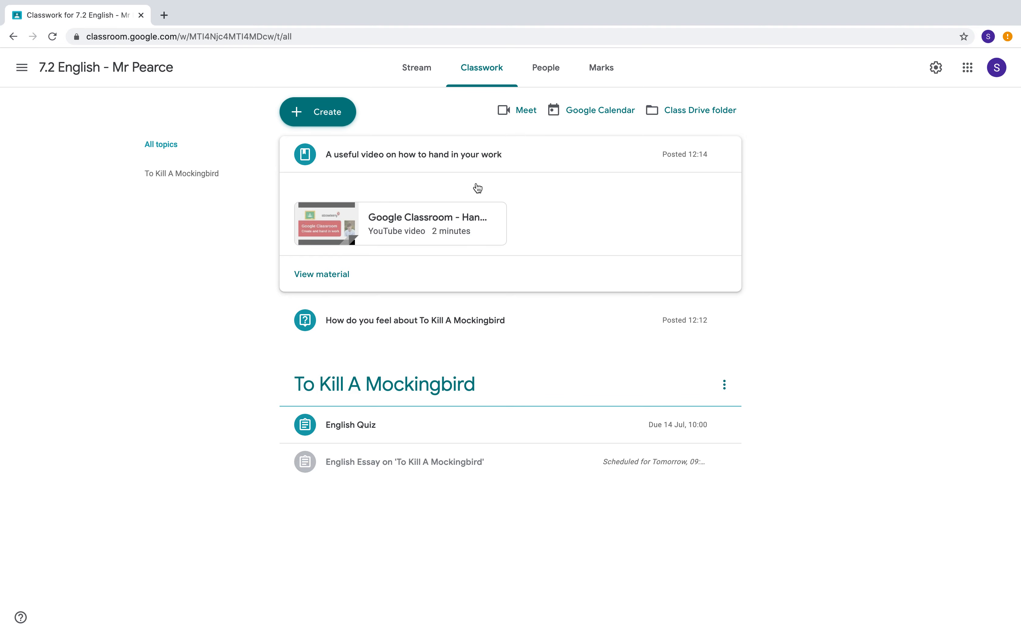
{"action": "left_click", "coordinate": [422, 74]}
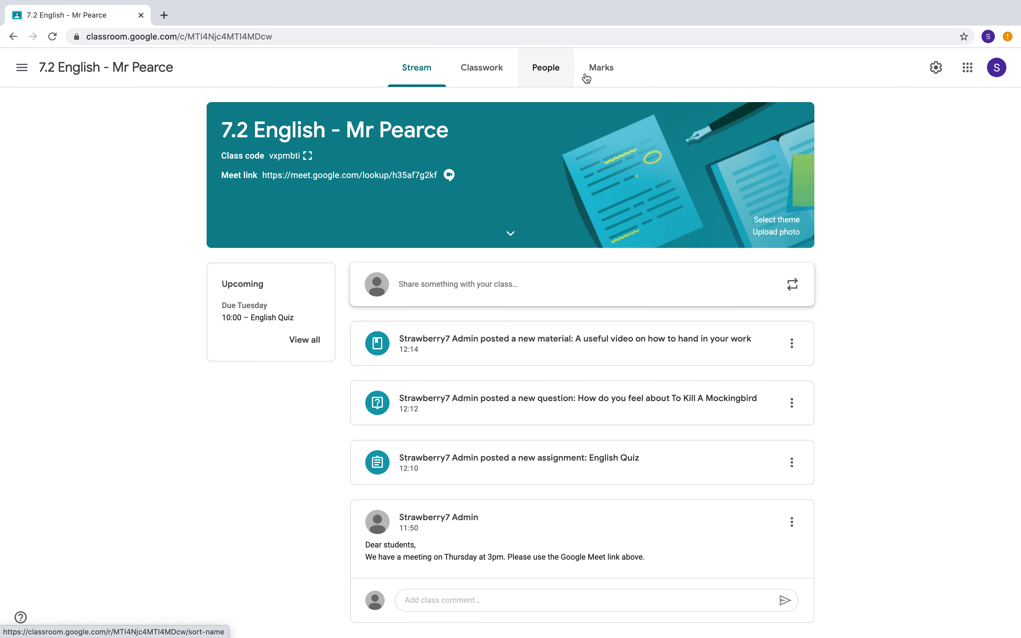
Open the 7.2 English class's settings and review the options for its class code.
{"action": "left_click", "coordinate": [937, 69]}
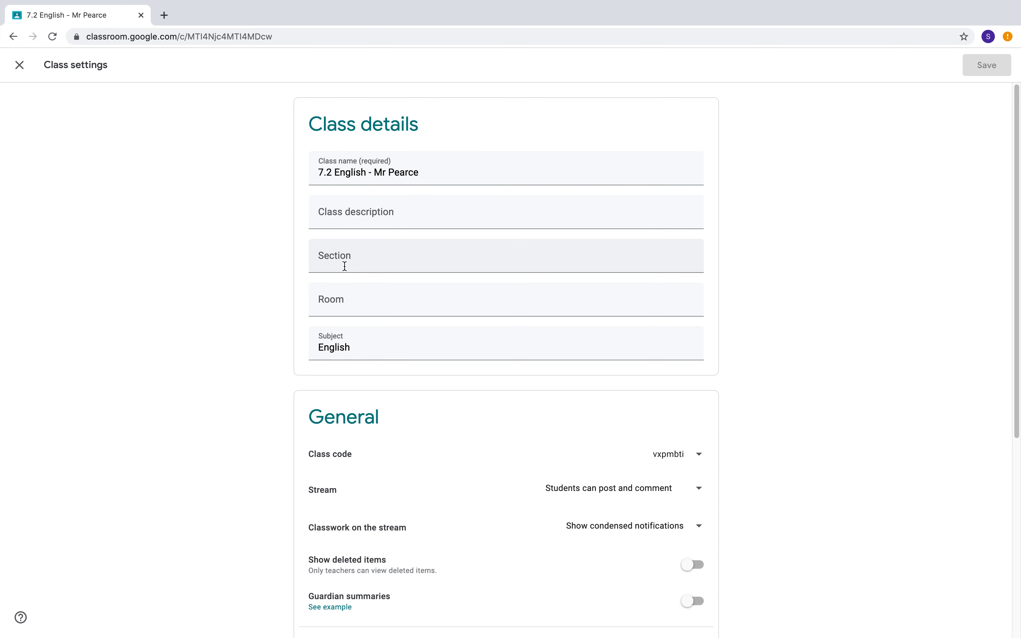
{"action": "scroll", "coordinate": [378, 316], "scroll_direction": "down", "scroll_amount": 2}
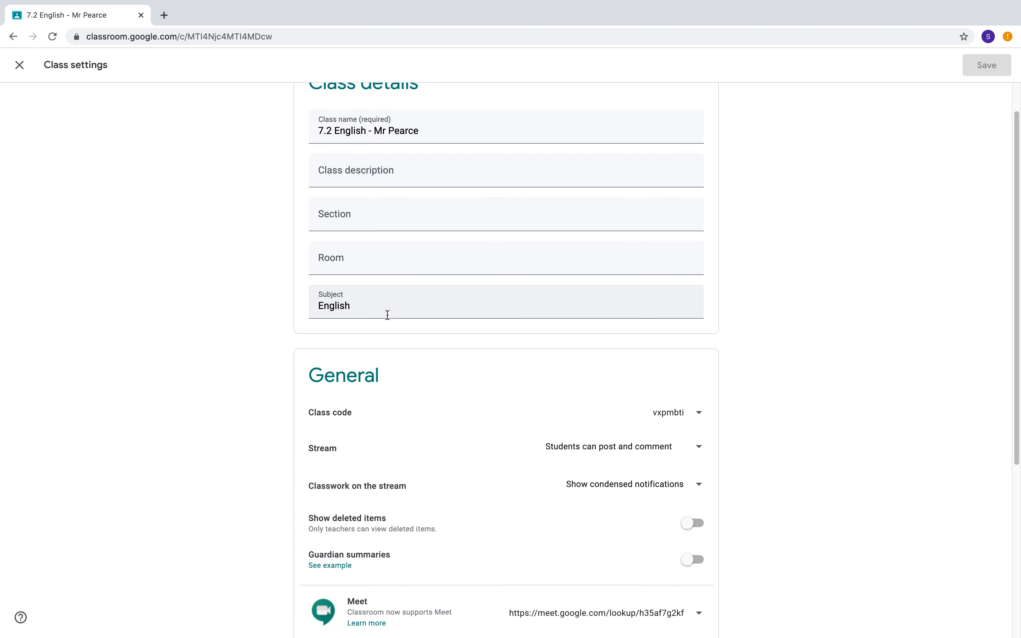
{"action": "scroll", "coordinate": [431, 317], "scroll_direction": "down", "scroll_amount": 5}
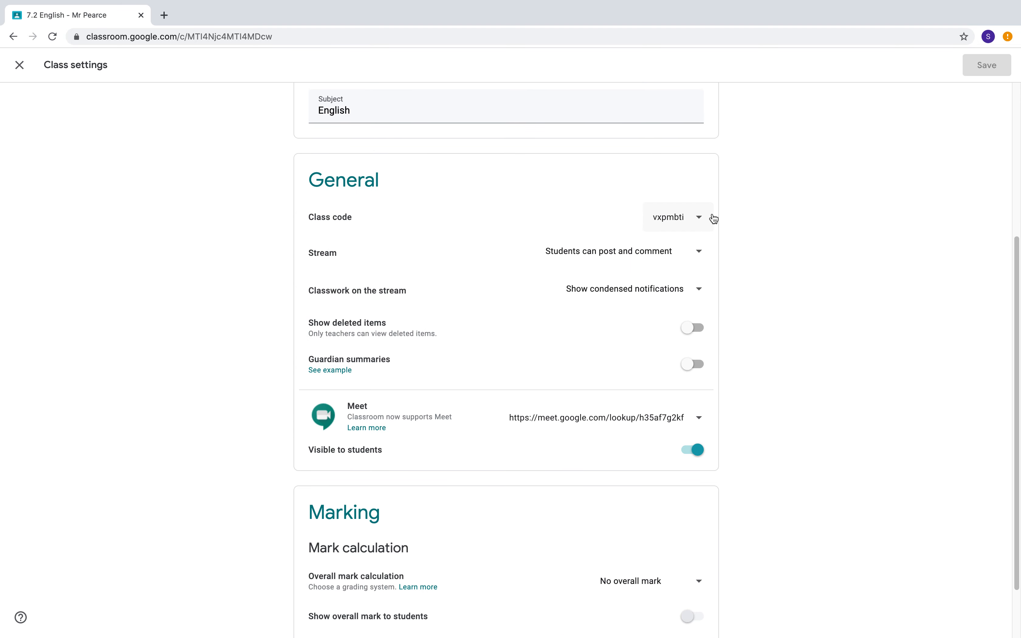
{"action": "left_click", "coordinate": [701, 219]}
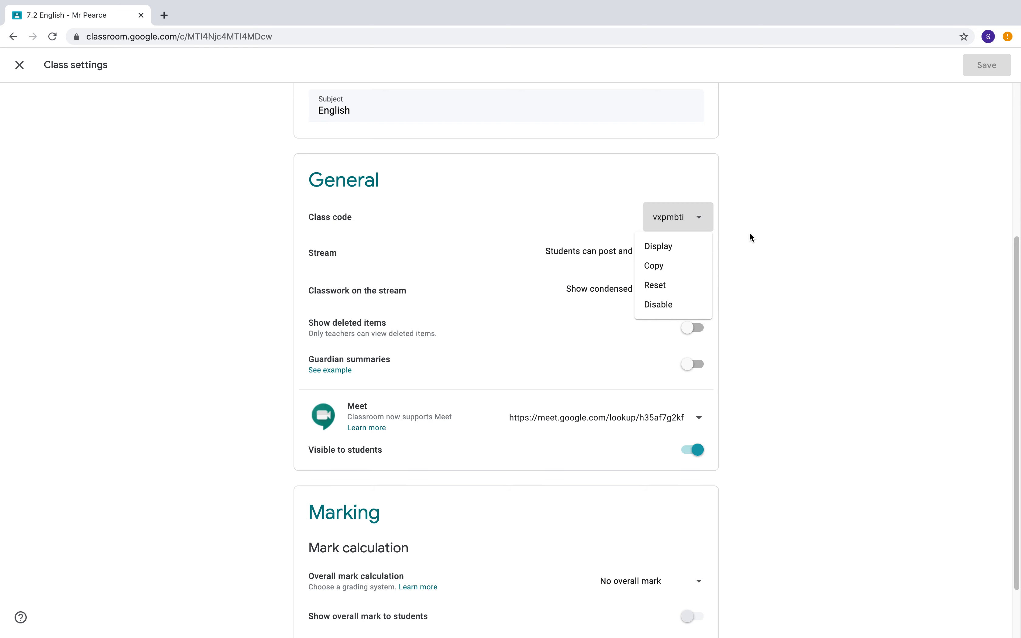
{"action": "left_click", "coordinate": [728, 239]}
Set the class's stream permission to "Only teachers can post or comment".
{"action": "scroll", "coordinate": [679, 235], "scroll_direction": "down", "scroll_amount": 1}
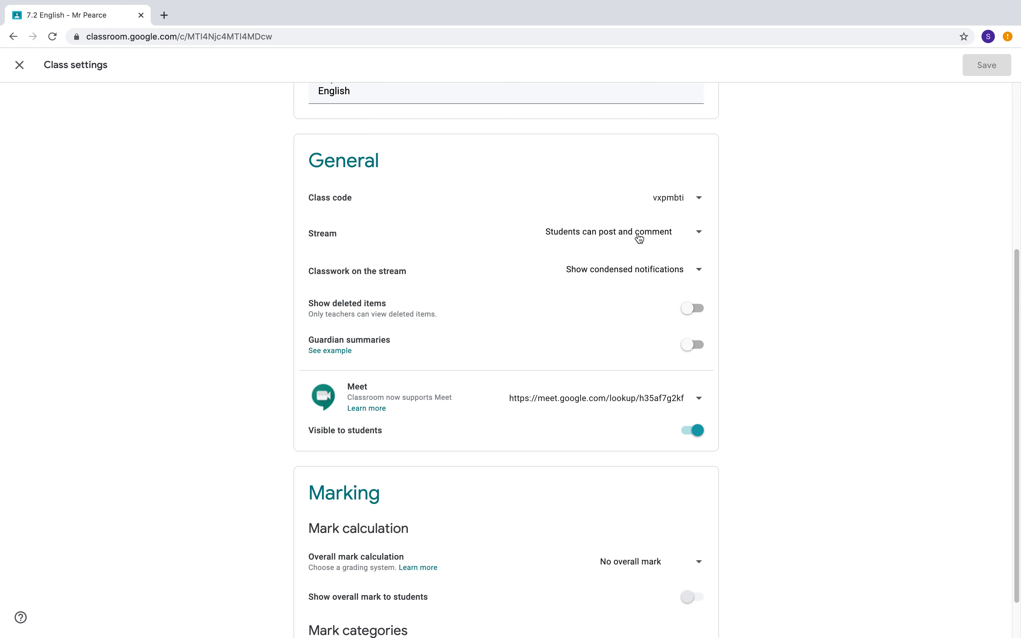
{"action": "left_click", "coordinate": [684, 236]}
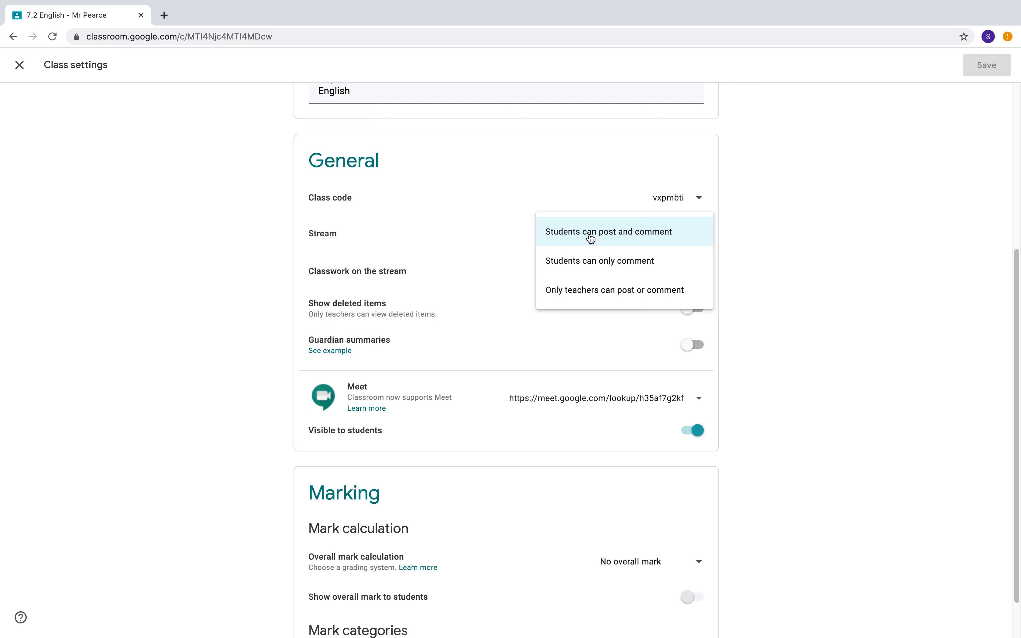
{"action": "left_click", "coordinate": [599, 291]}
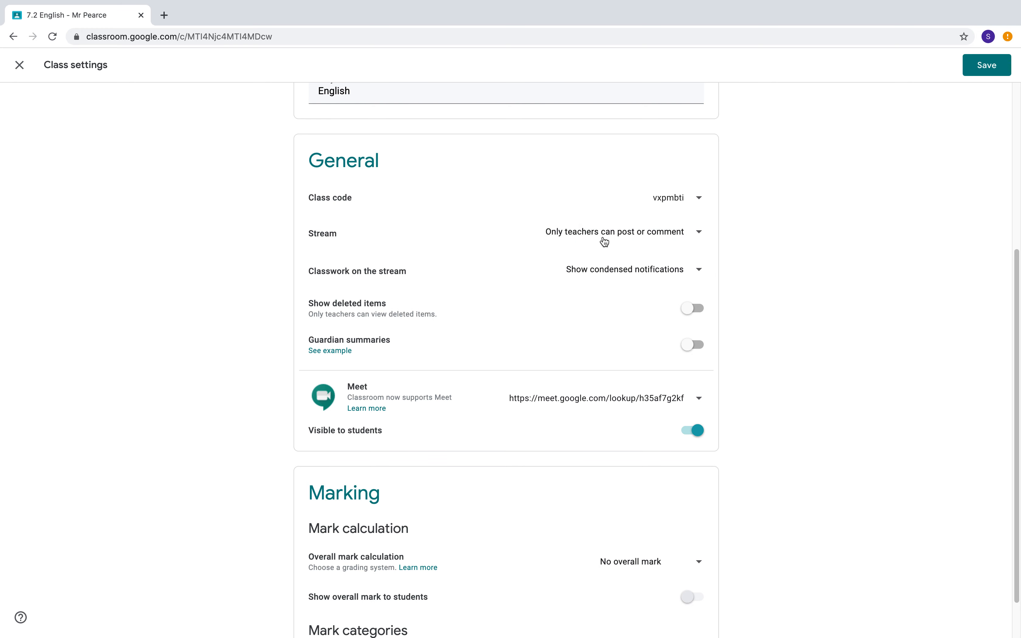
{"action": "left_click", "coordinate": [654, 235]}
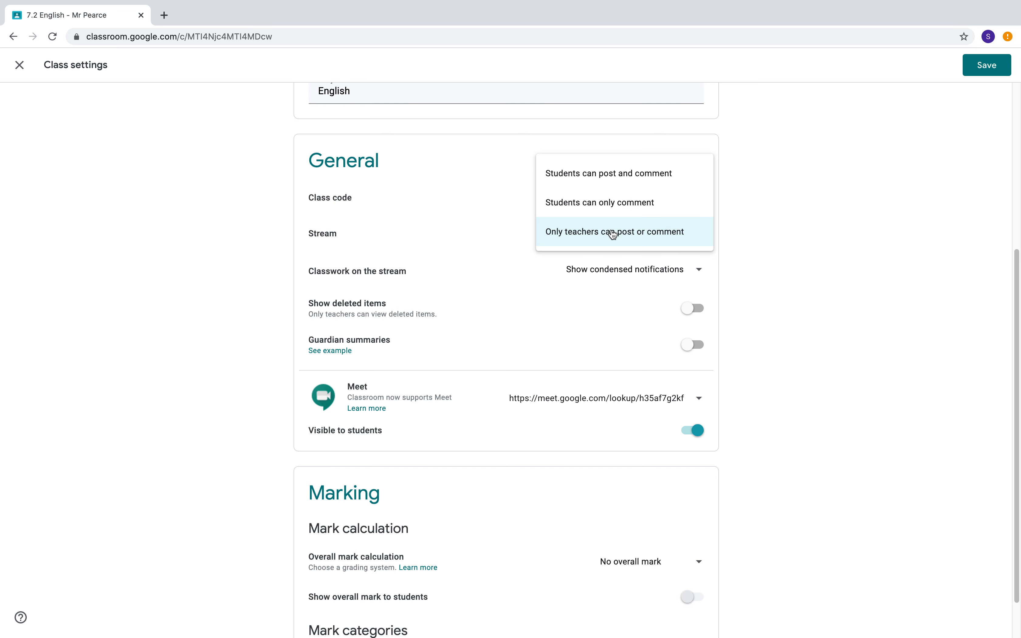
{"action": "left_click", "coordinate": [612, 235]}
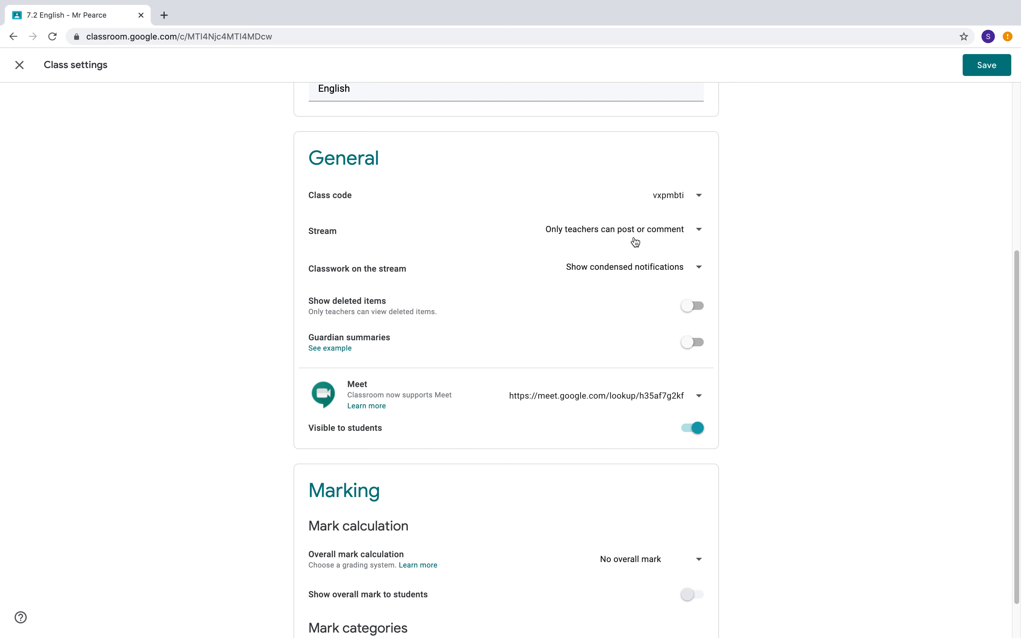
Set classwork on the stream to "Hide notifications".
{"action": "scroll", "coordinate": [637, 240], "scroll_direction": "down", "scroll_amount": 2}
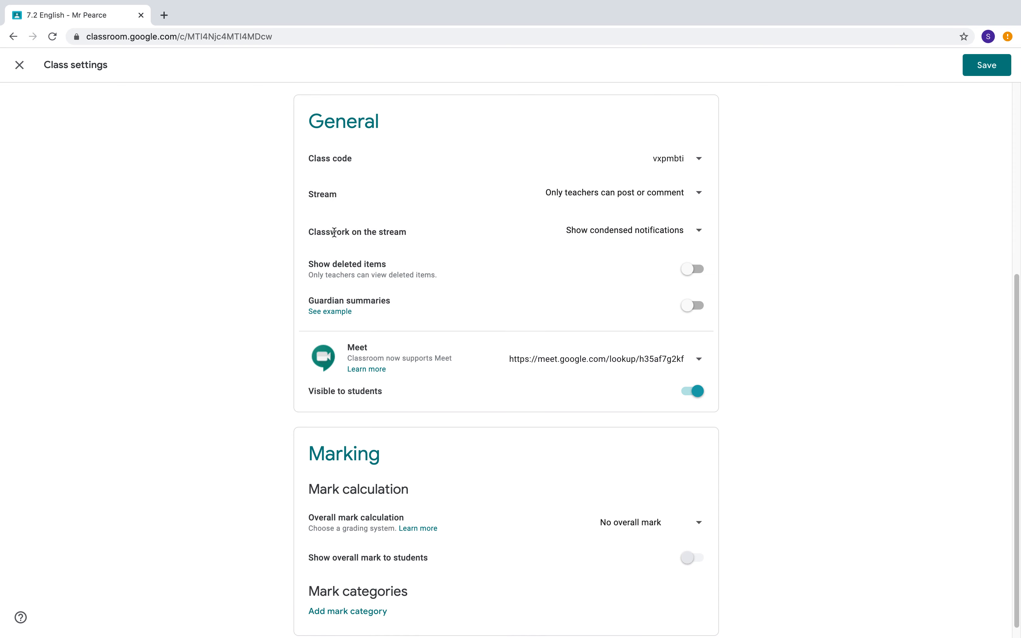
{"action": "left_click", "coordinate": [633, 233]}
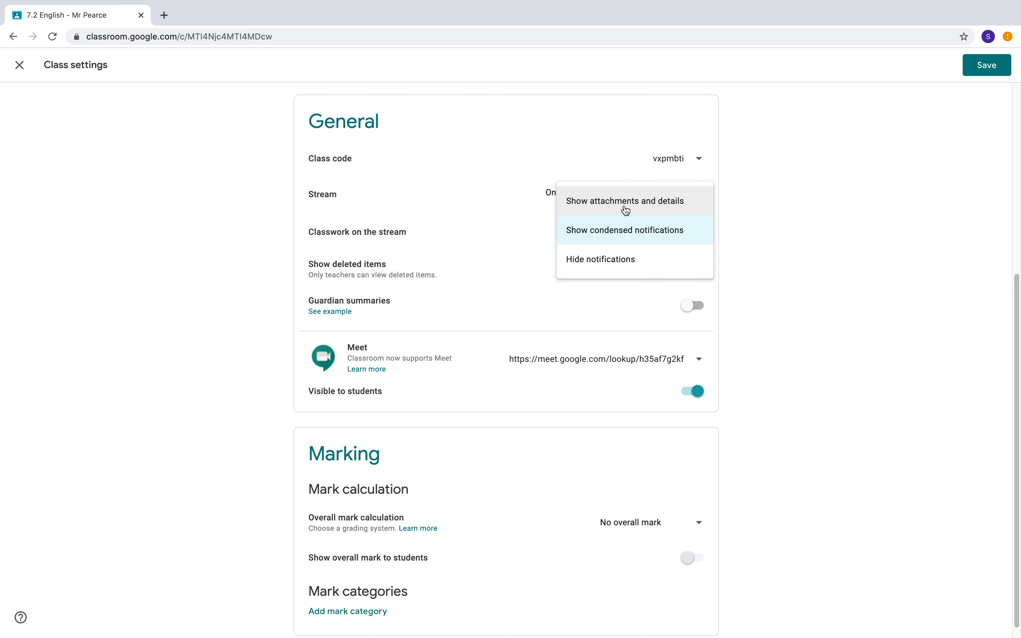
{"action": "left_click", "coordinate": [619, 262]}
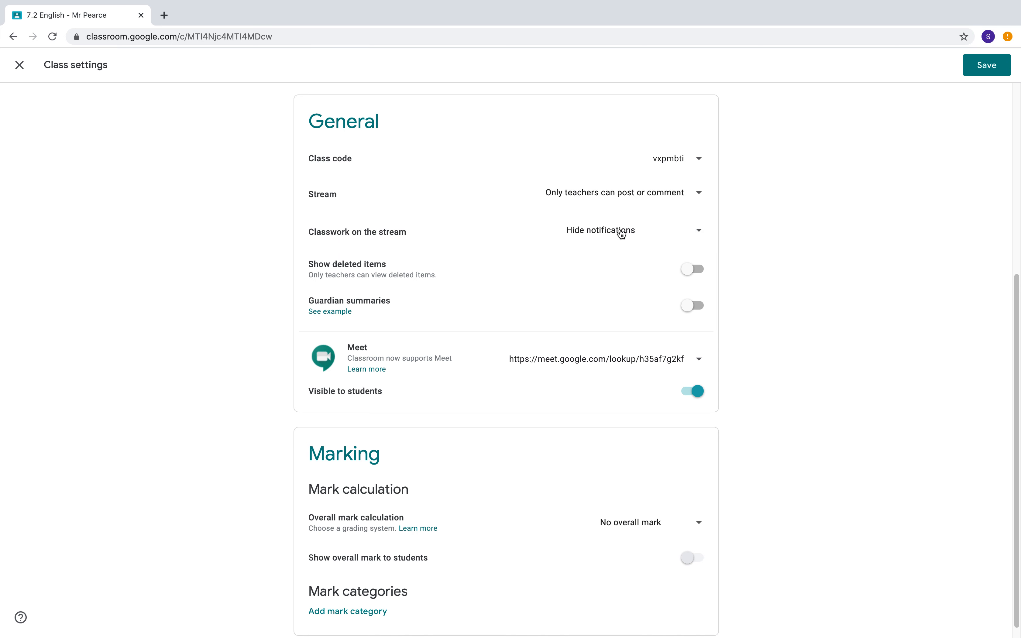
{"action": "left_click", "coordinate": [621, 234]}
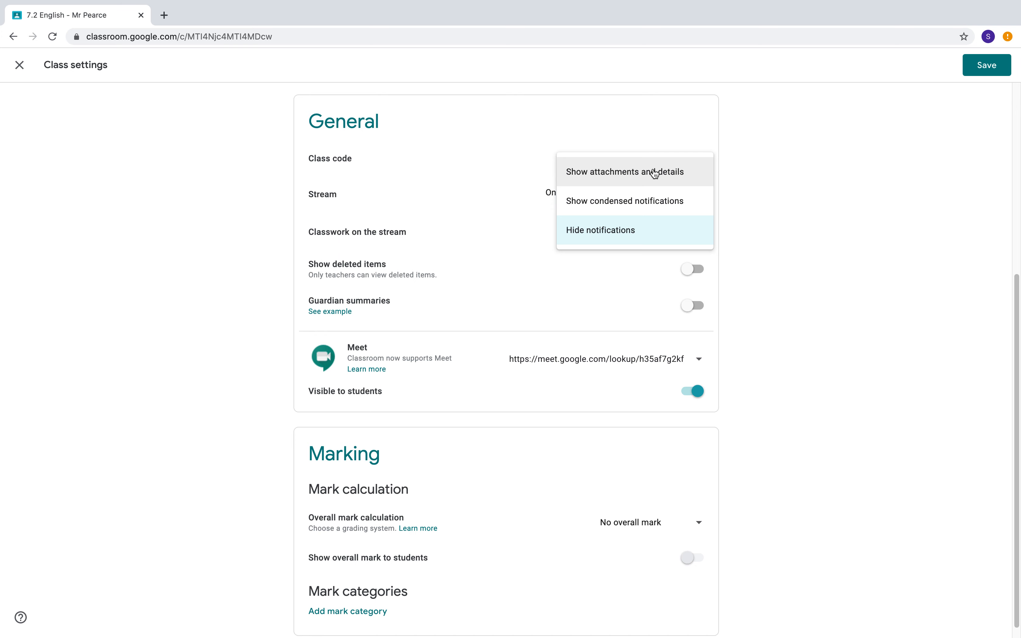
{"action": "left_click", "coordinate": [792, 211]}
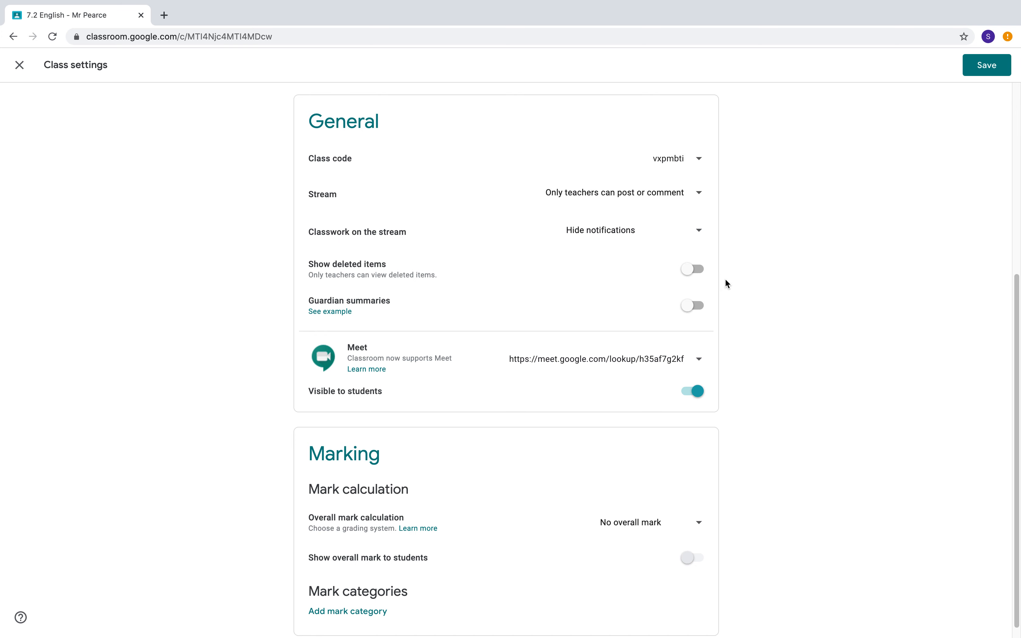
Review the Meet link's options and try turning its visibility to students off and back on.
{"action": "scroll", "coordinate": [725, 279], "scroll_direction": "down", "scroll_amount": 1}
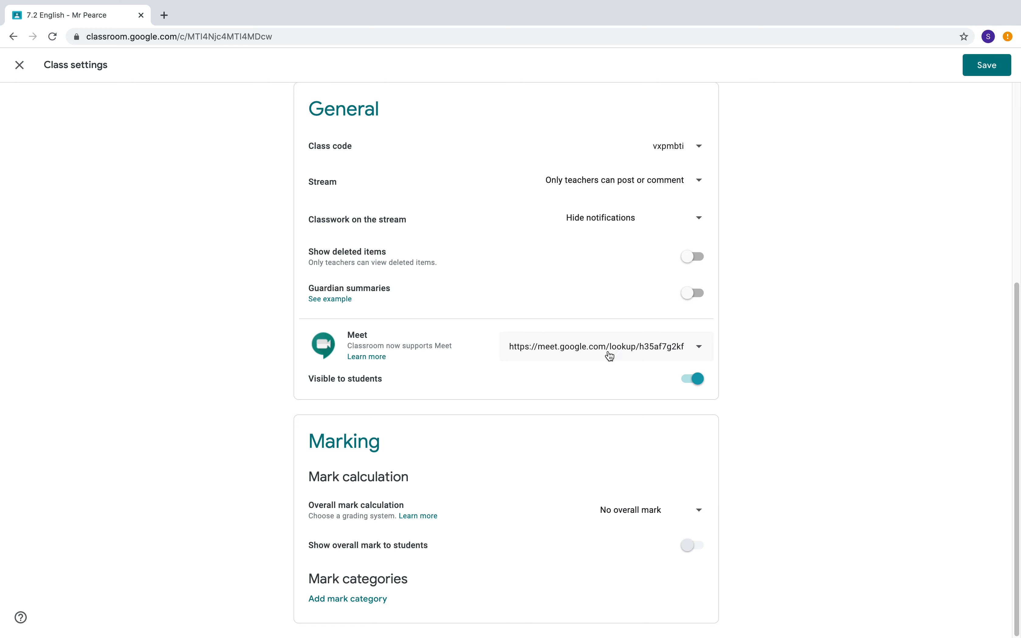
{"action": "left_click", "coordinate": [698, 350]}
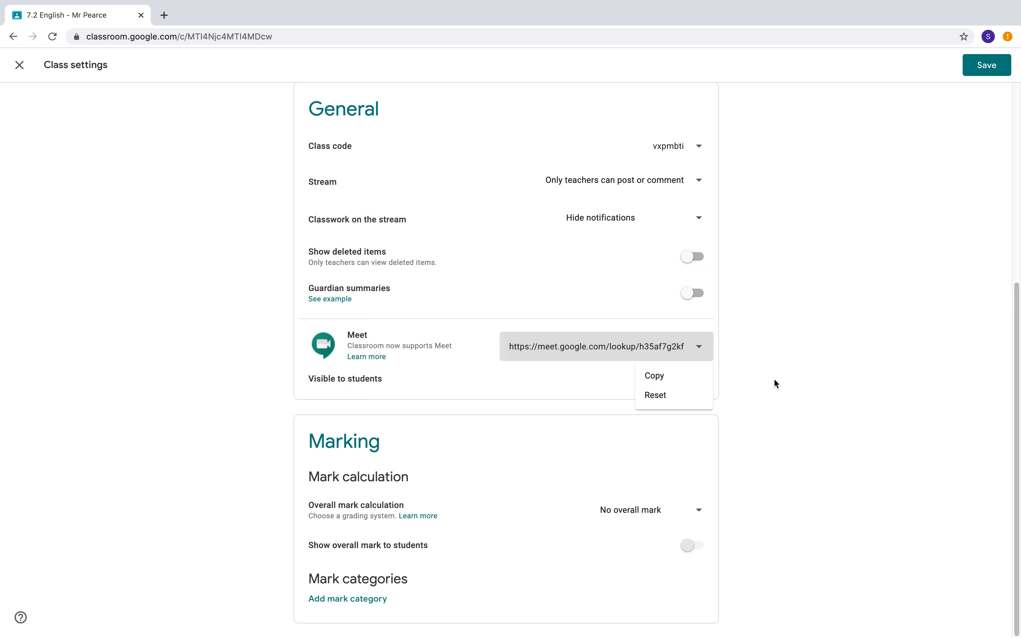
{"action": "left_click", "coordinate": [759, 379]}
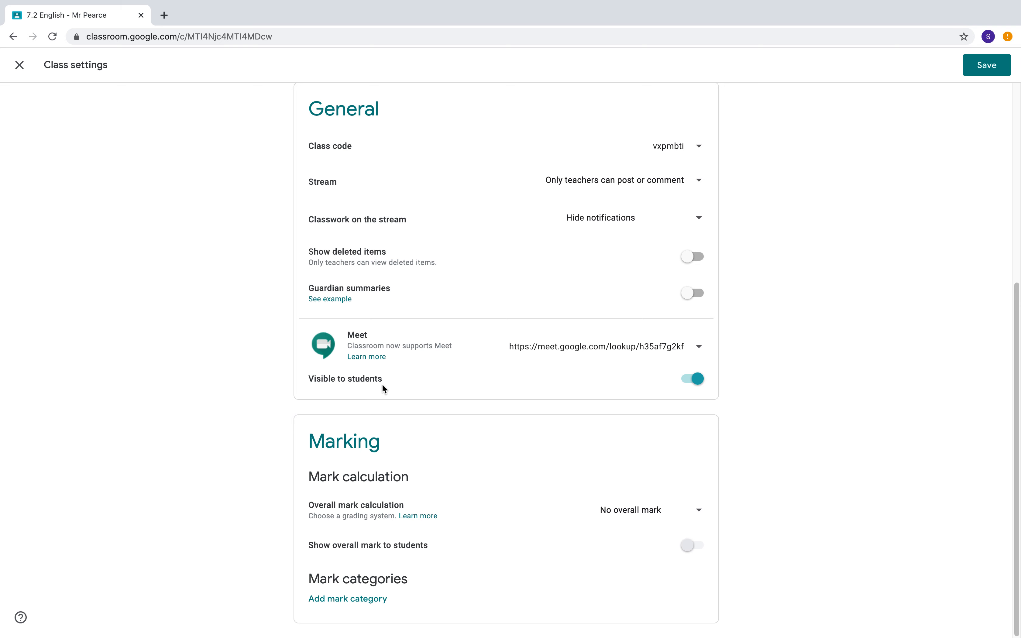
{"action": "left_click", "coordinate": [687, 385]}
{"action": "left_click", "coordinate": [695, 384]}
Review the overall mark calculation options without choosing another one, and save the class settings.
{"action": "left_click", "coordinate": [699, 514]}
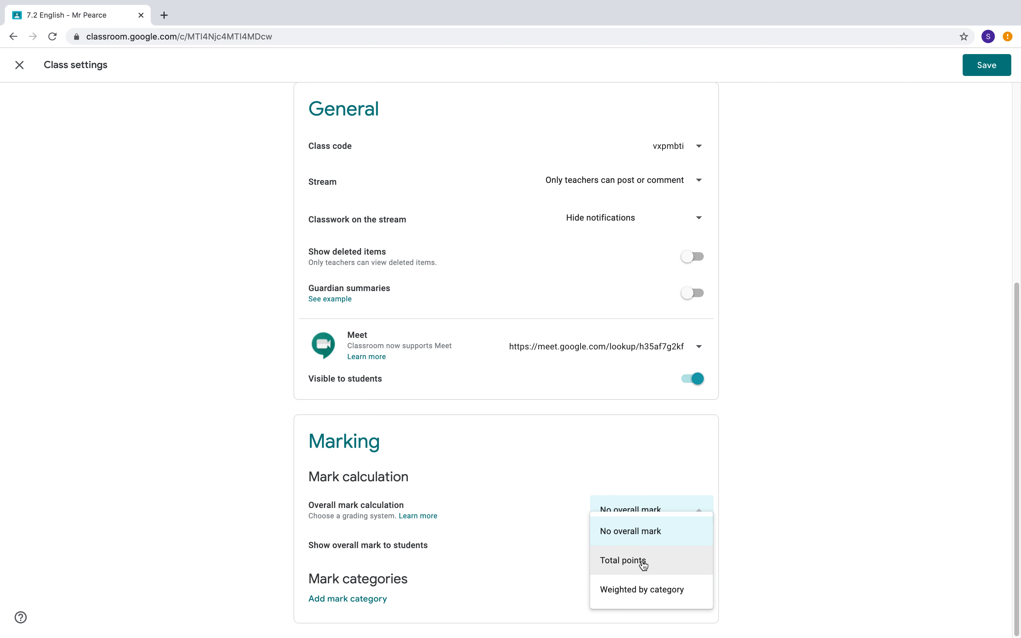
{"action": "left_click", "coordinate": [528, 518]}
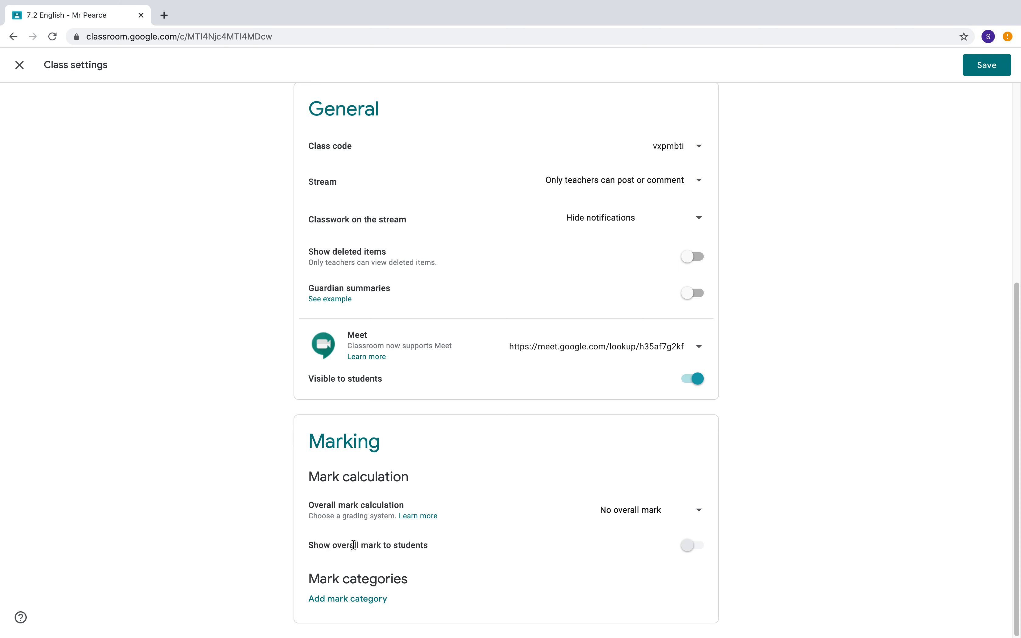
{"action": "left_click_drag", "start_coordinate": [364, 547], "coordinate": [409, 546]}
{"action": "left_click", "coordinate": [516, 555]}
{"action": "left_click", "coordinate": [994, 69]}
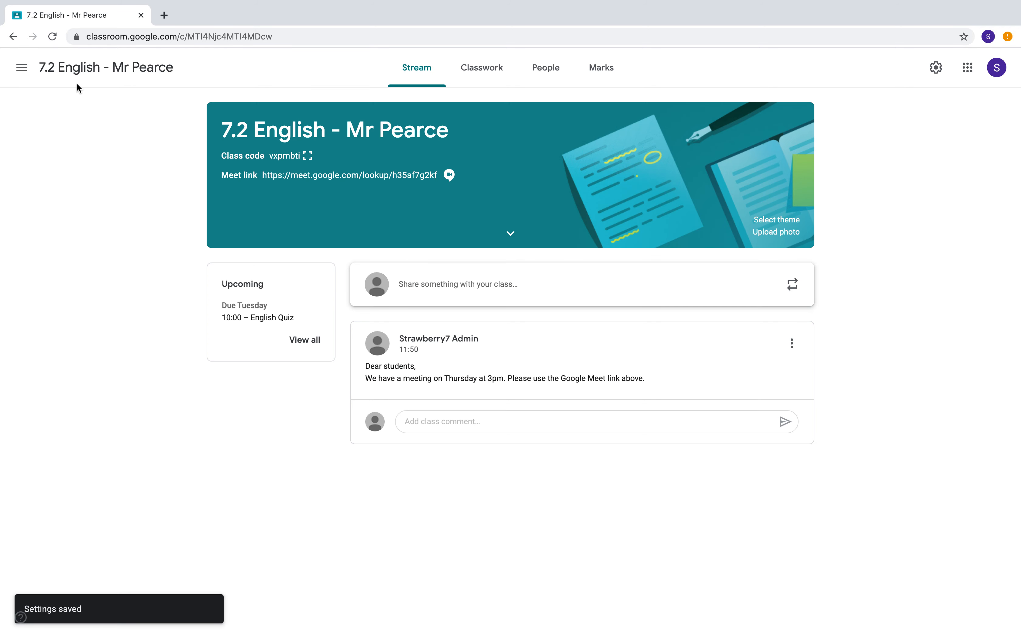
{"action": "left_click", "coordinate": [21, 75]}
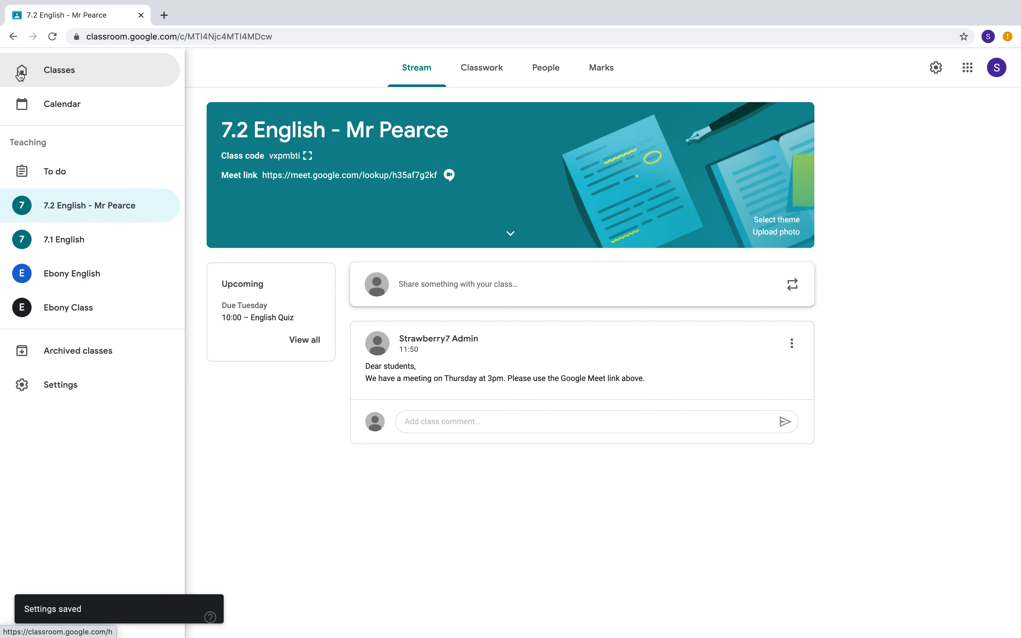
{"action": "left_click", "coordinate": [202, 86]}
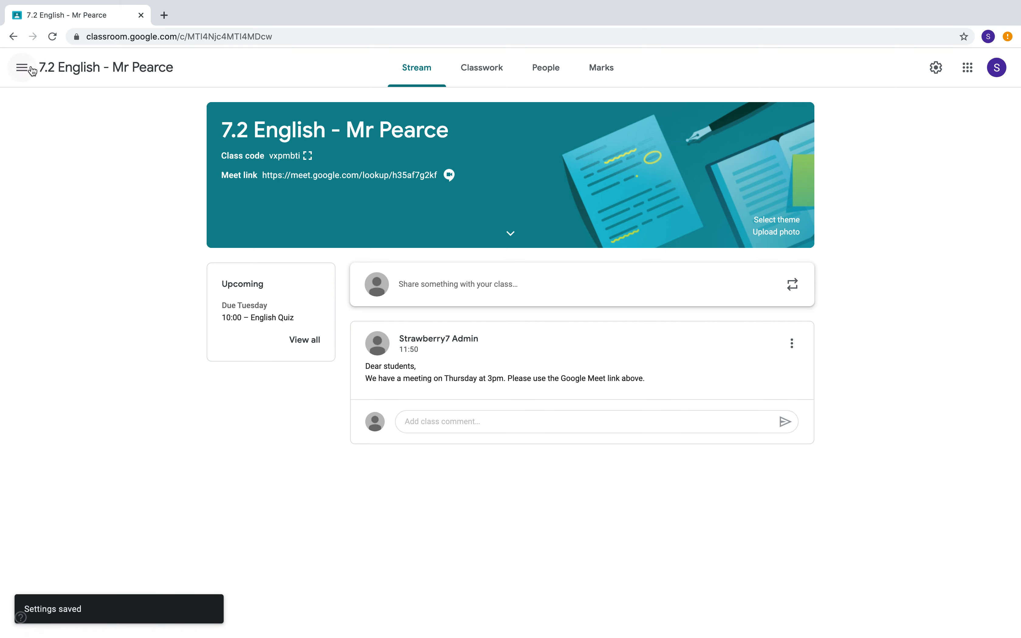
Open the general Classroom settings and review the profile and notification options.
{"action": "left_click", "coordinate": [25, 71]}
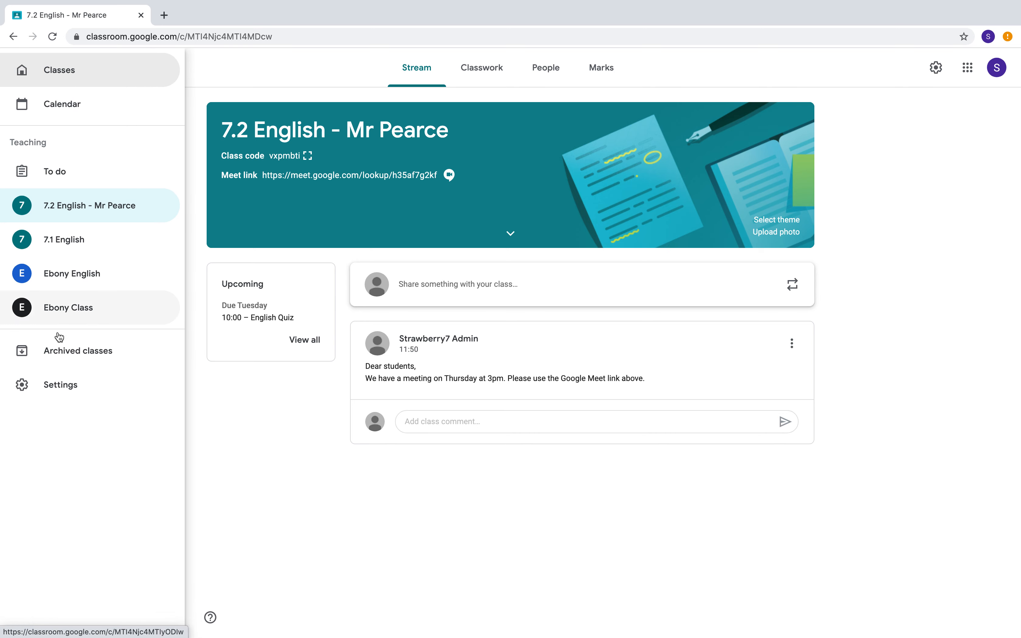
{"action": "left_click", "coordinate": [70, 384]}
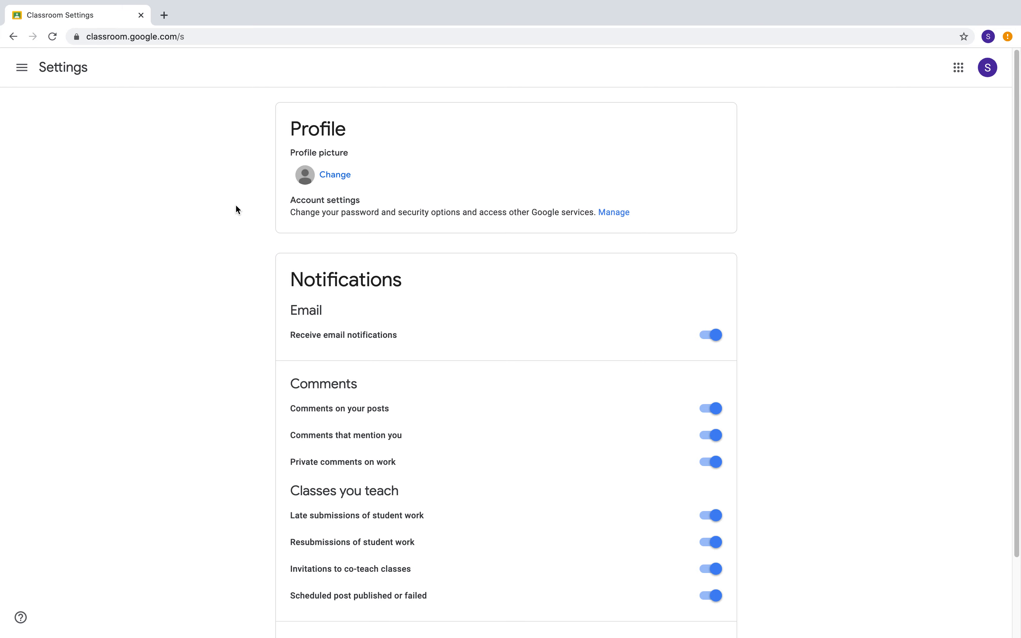
{"action": "scroll", "coordinate": [259, 222], "scroll_direction": "down", "scroll_amount": 2}
{"action": "scroll", "coordinate": [246, 220], "scroll_direction": "down", "scroll_amount": 1}
{"action": "scroll", "coordinate": [246, 219], "scroll_direction": "up", "scroll_amount": 3}
{"action": "scroll", "coordinate": [763, 371], "scroll_direction": "down", "scroll_amount": 3}
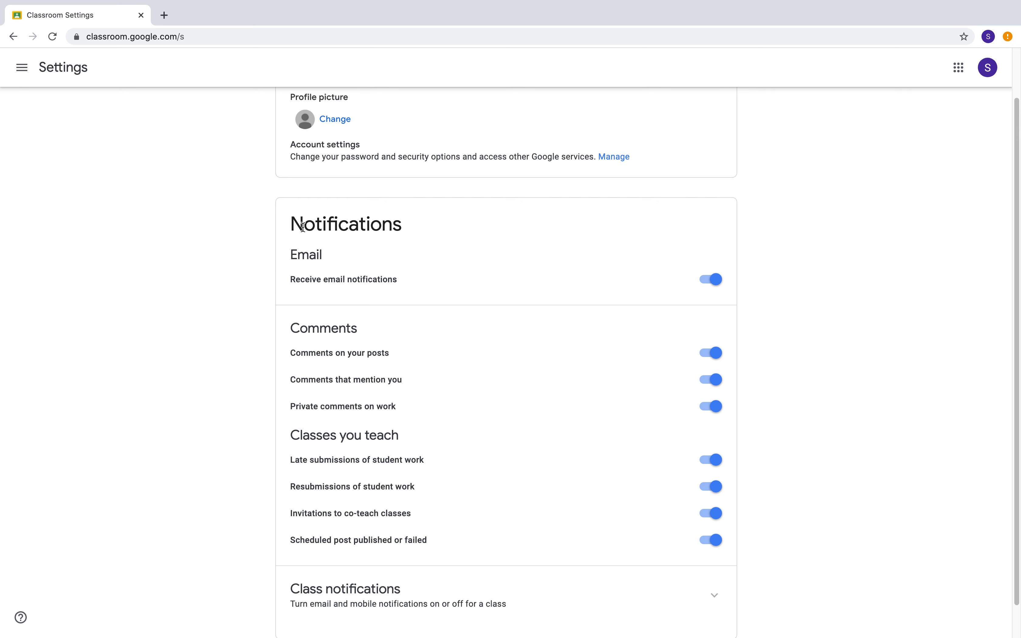
Try turning the receipt of email notifications off and back on.
{"action": "left_click", "coordinate": [712, 279]}
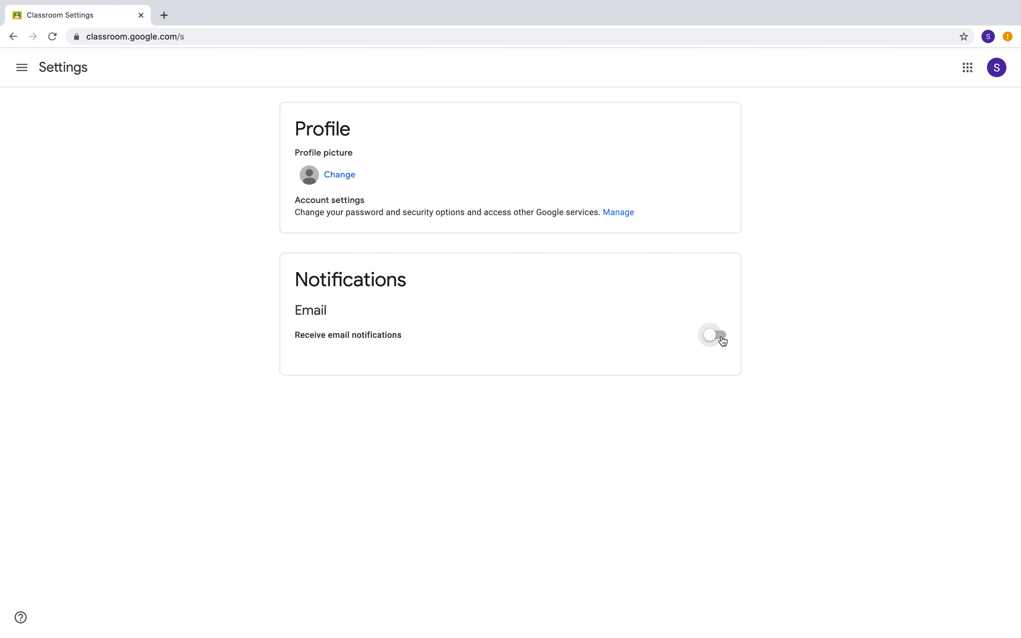
{"action": "left_click", "coordinate": [722, 334]}
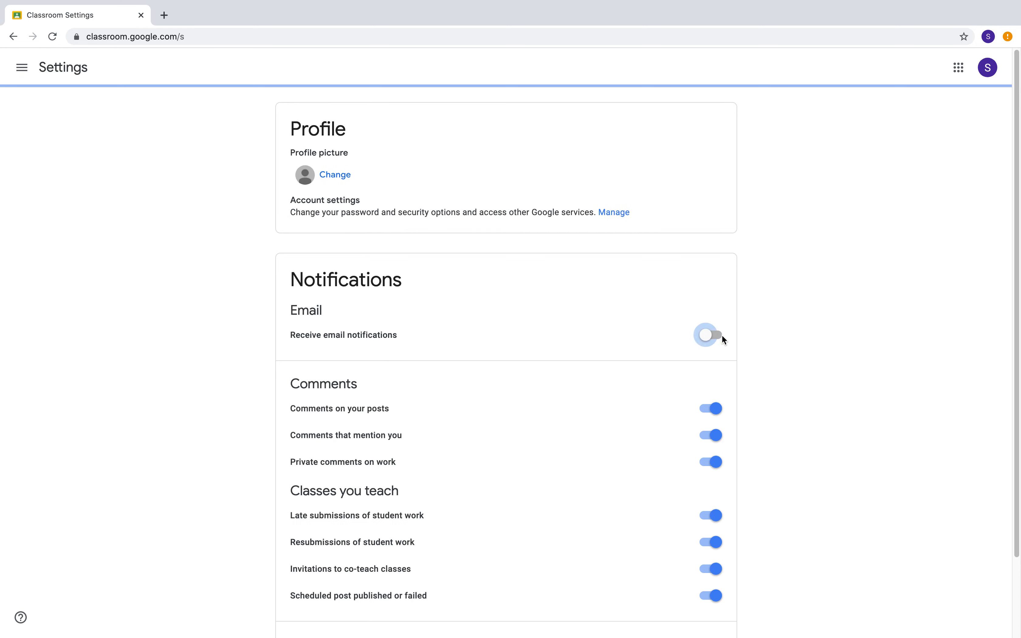
Turn off class notifications for Ebony Class and Ebony English.
{"action": "scroll", "coordinate": [729, 341], "scroll_direction": "down", "scroll_amount": 3}
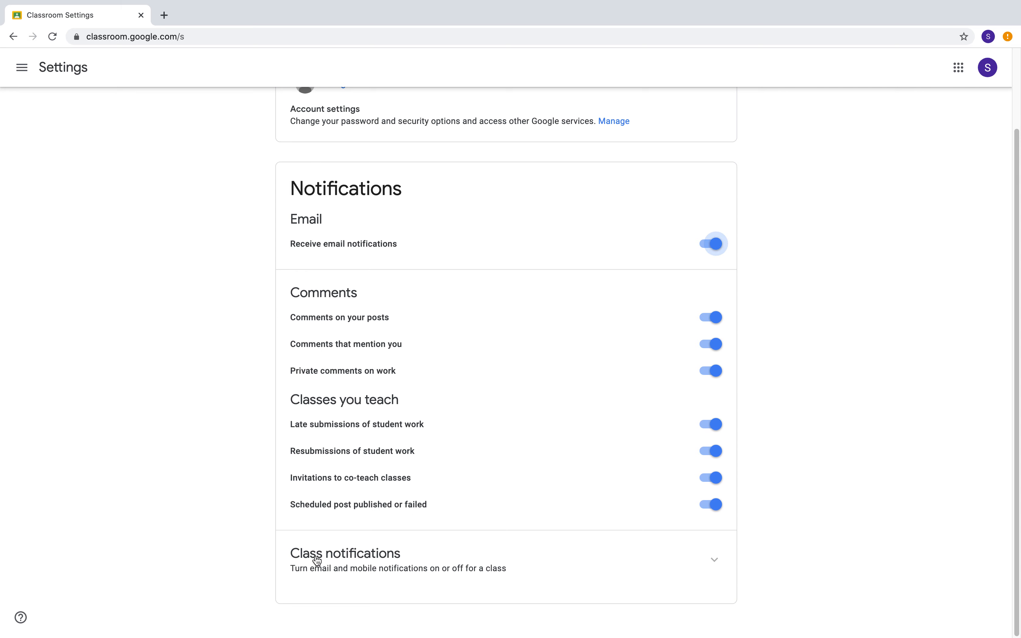
{"action": "left_click", "coordinate": [715, 562]}
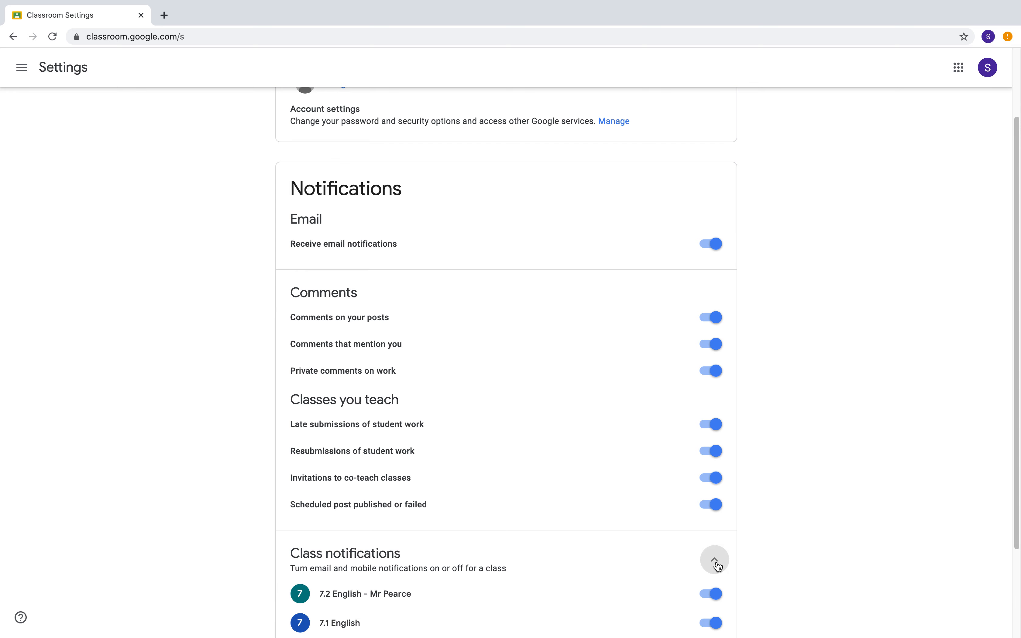
{"action": "scroll", "coordinate": [792, 541], "scroll_direction": "down", "scroll_amount": 3}
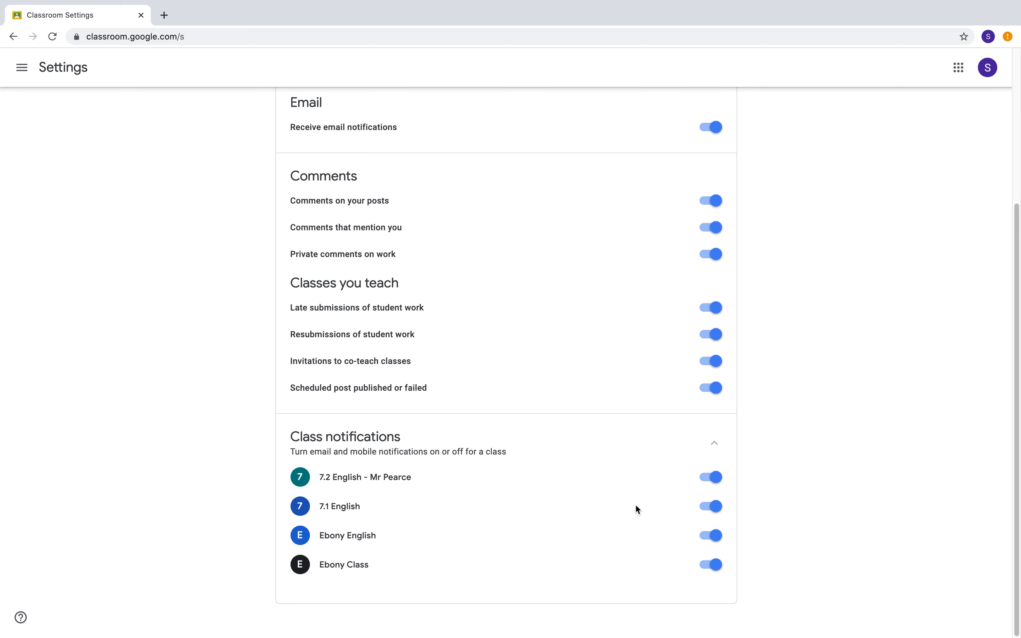
{"action": "left_click", "coordinate": [710, 565]}
{"action": "left_click", "coordinate": [710, 537]}
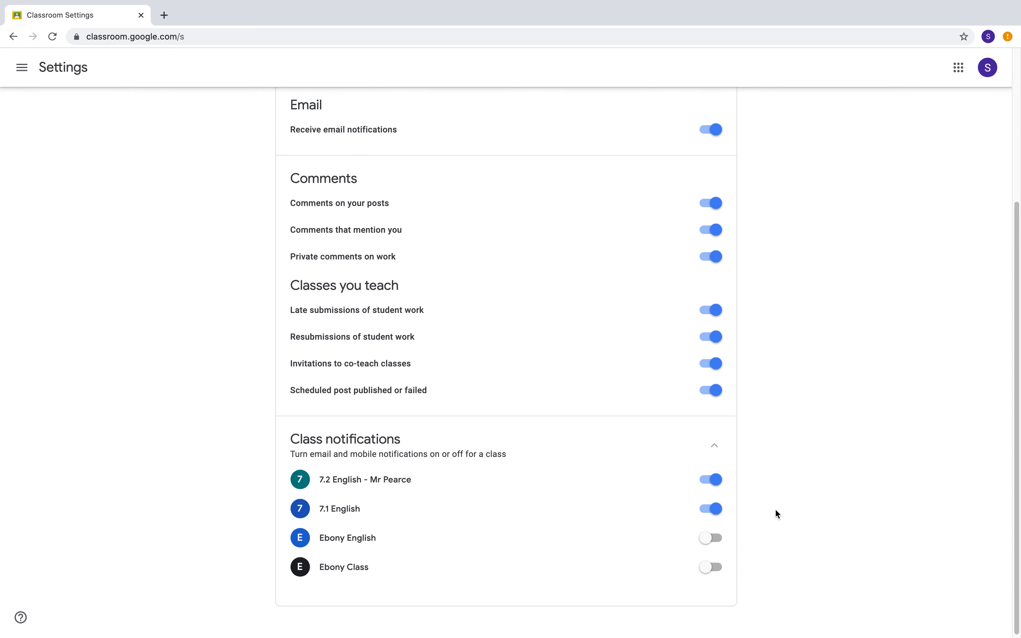
Return to the overview of all classes.
{"action": "scroll", "coordinate": [775, 514], "scroll_direction": "up", "scroll_amount": 5}
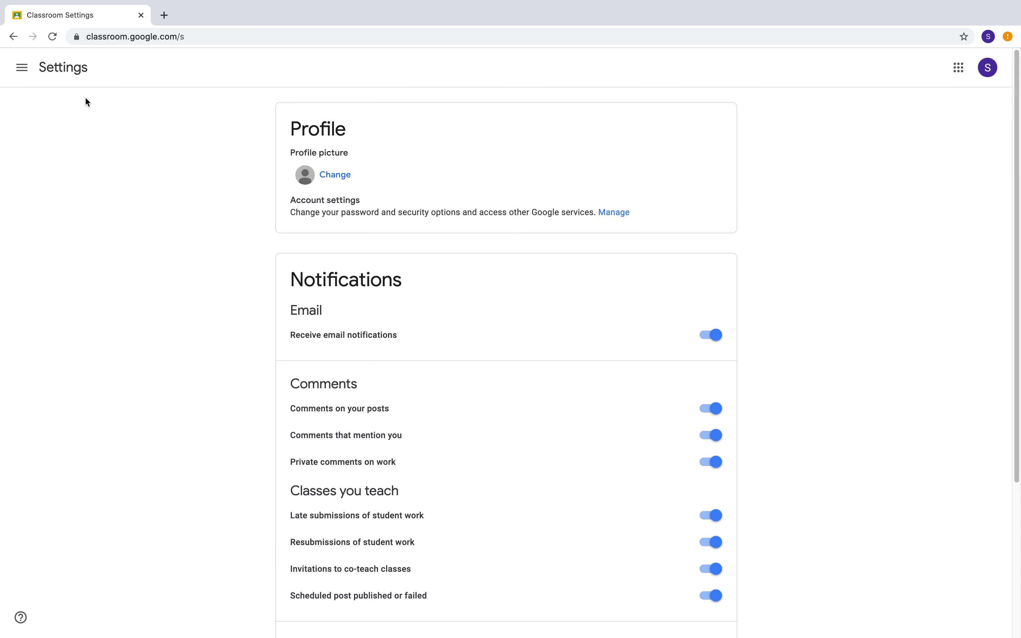
{"action": "left_click", "coordinate": [21, 68]}
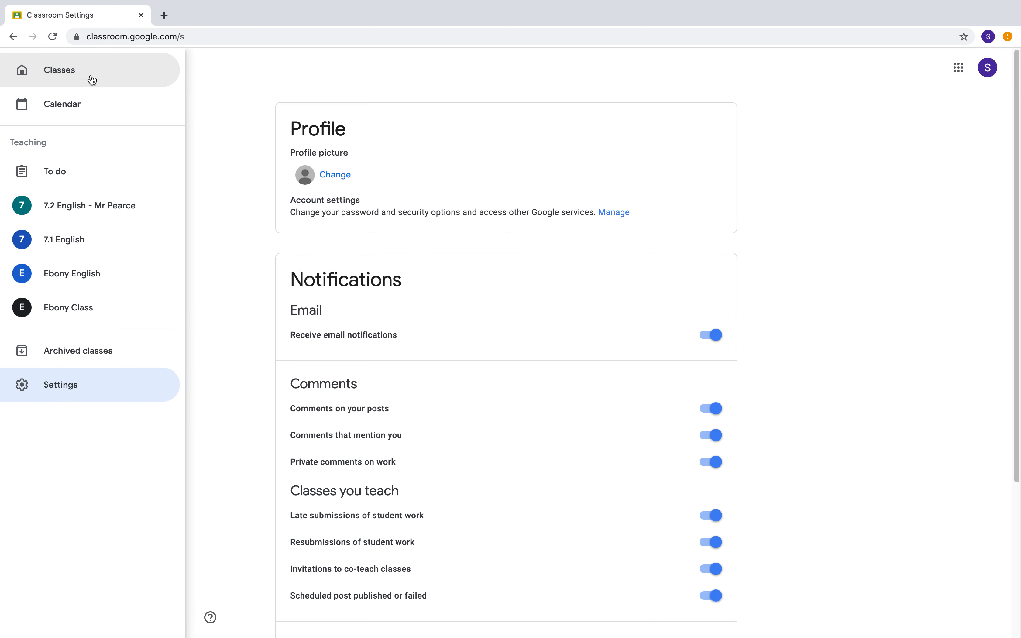
{"action": "left_click", "coordinate": [88, 76]}
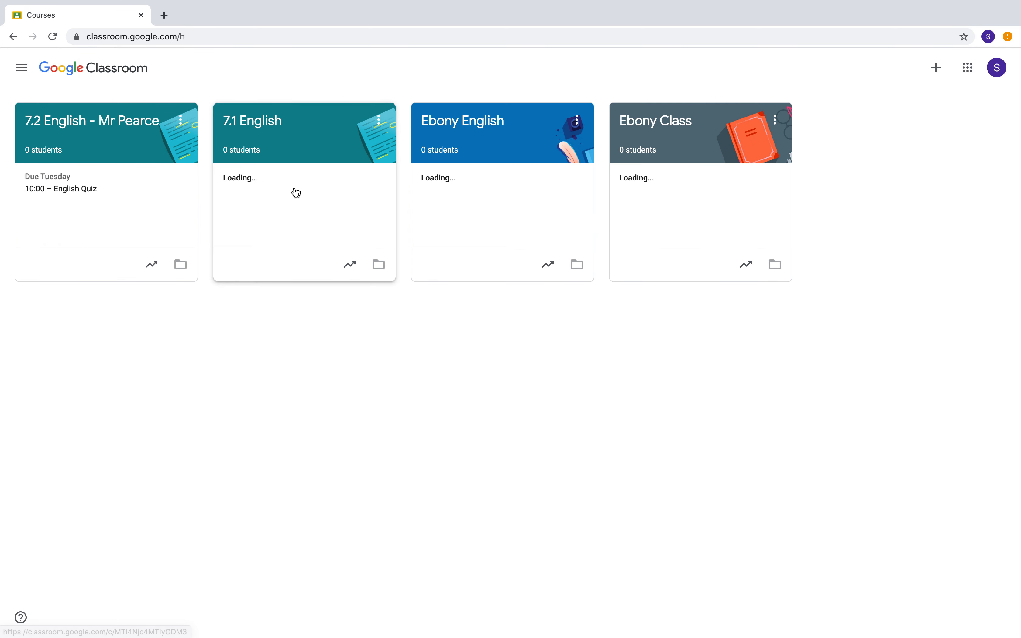